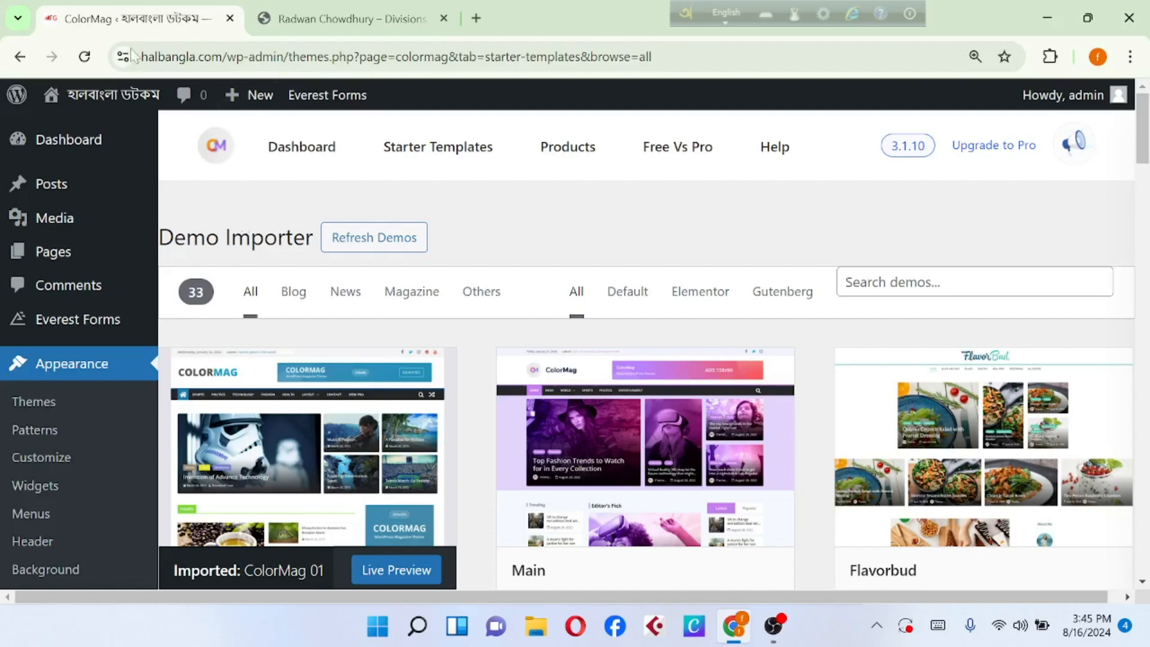
Step: Open the live news site in a new browser tab and look over its homepage
{"action": "mouse_move", "coordinate": [101, 101]}
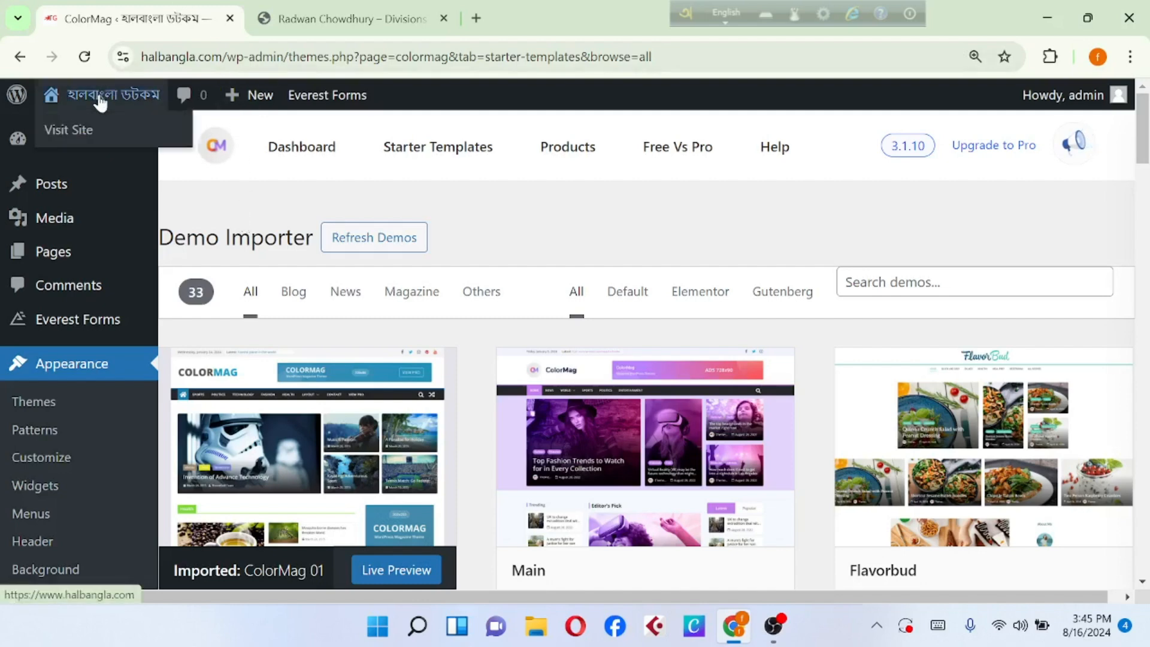
{"action": "right_click", "coordinate": [77, 131]}
{"action": "left_click", "coordinate": [155, 147]}
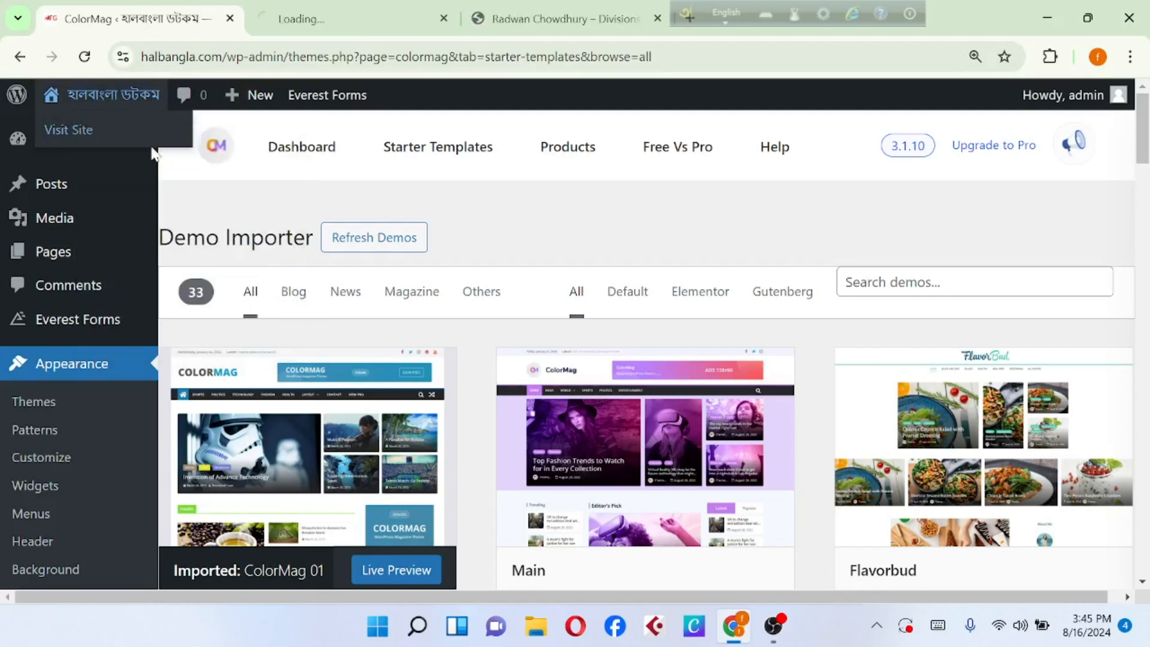
{"action": "left_click", "coordinate": [327, 8]}
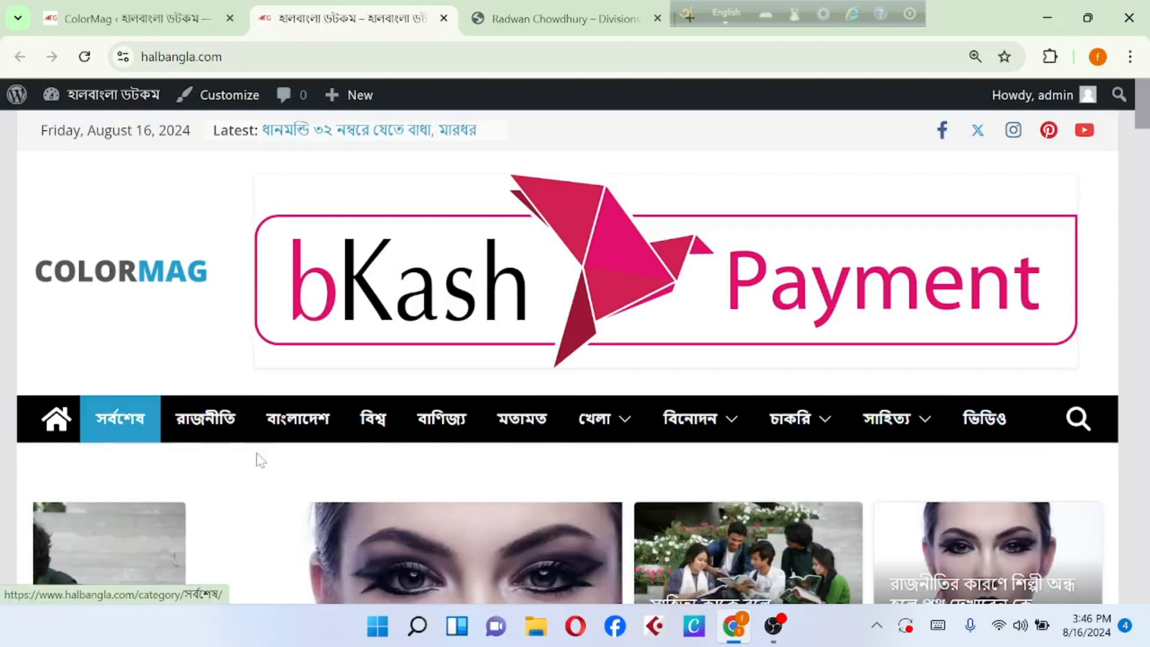
{"action": "scroll", "coordinate": [308, 461], "scroll_direction": "down", "scroll_amount": 5}
{"action": "scroll", "coordinate": [308, 464], "scroll_direction": "up", "scroll_amount": 5}
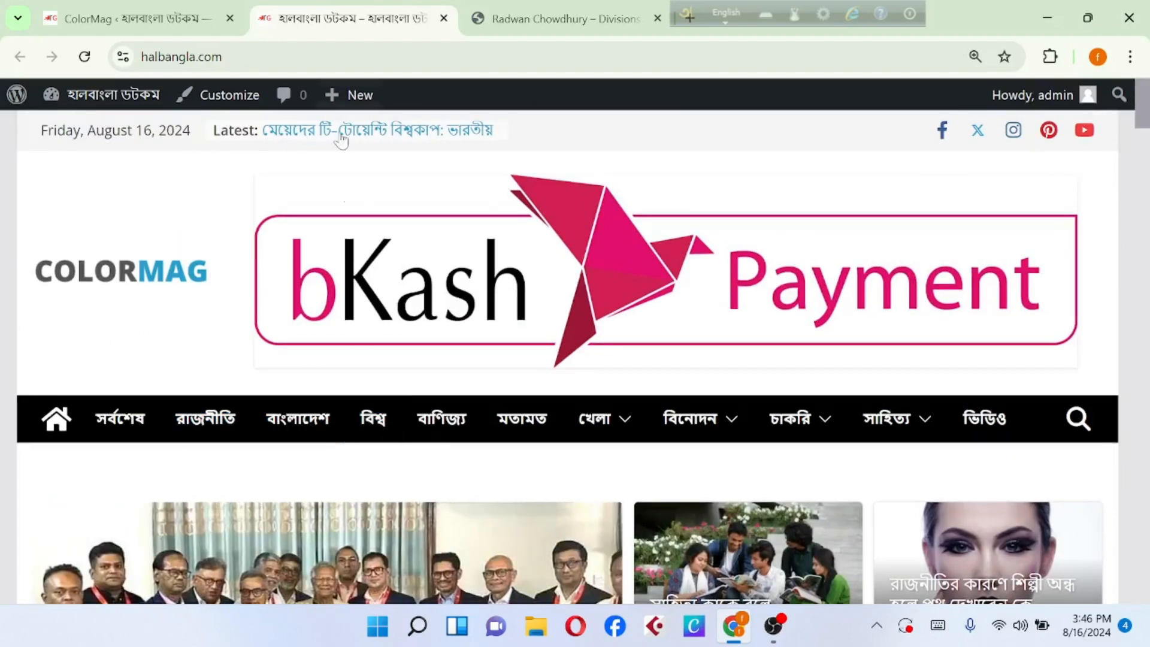
Step: Return to the site's WordPress admin and open the post categories page
{"action": "left_click", "coordinate": [148, 9]}
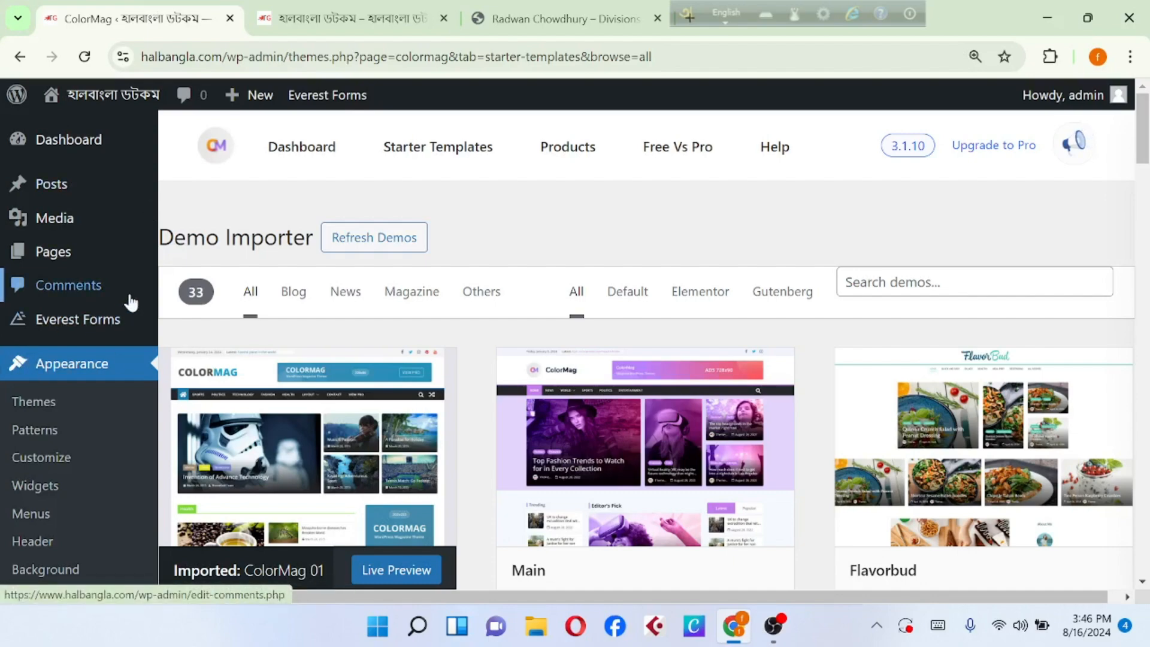
{"action": "scroll", "coordinate": [130, 302], "scroll_direction": "down", "scroll_amount": 5}
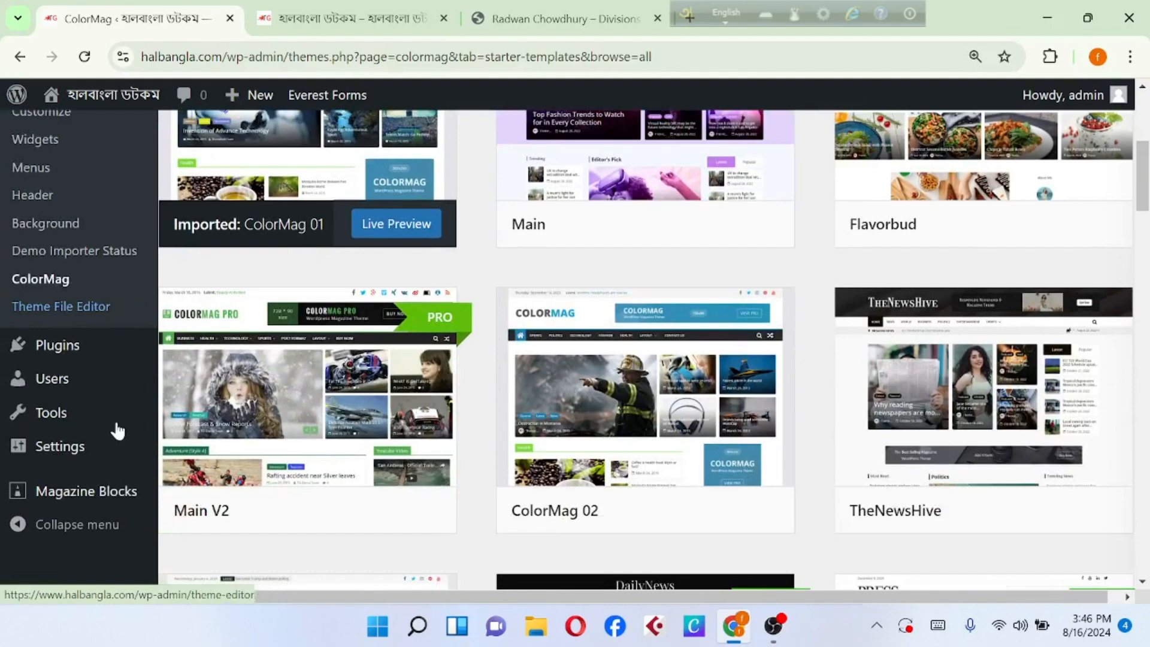
{"action": "mouse_move", "coordinate": [64, 358]}
{"action": "scroll", "coordinate": [66, 359], "scroll_direction": "up", "scroll_amount": 1}
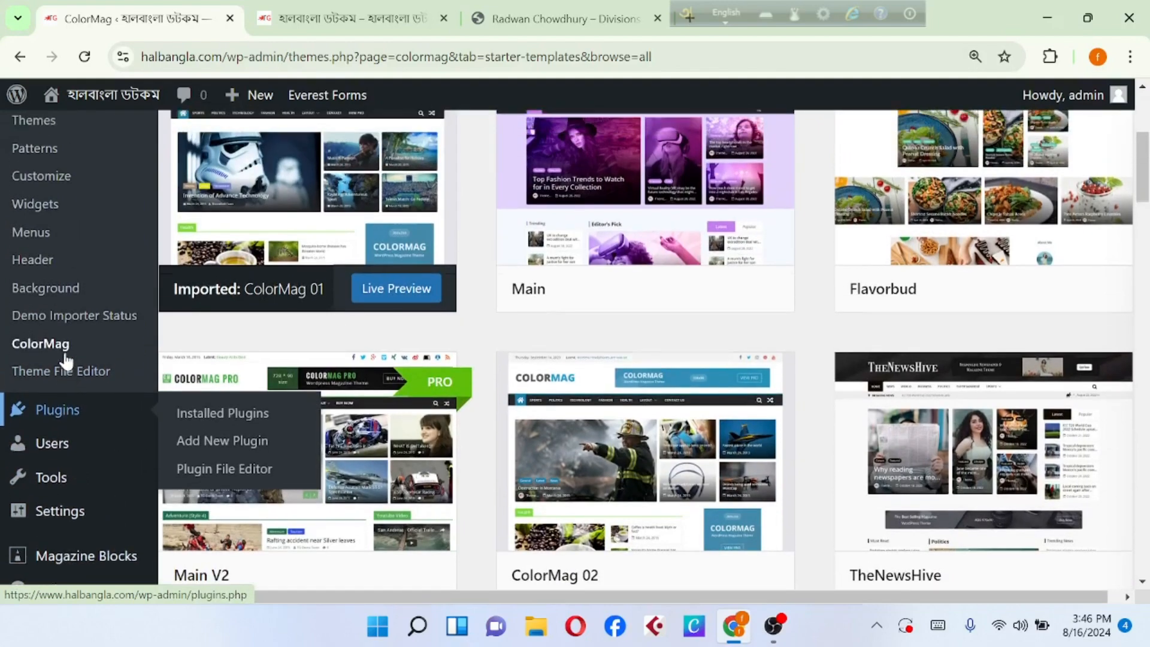
{"action": "scroll", "coordinate": [66, 359], "scroll_direction": "up", "scroll_amount": 5}
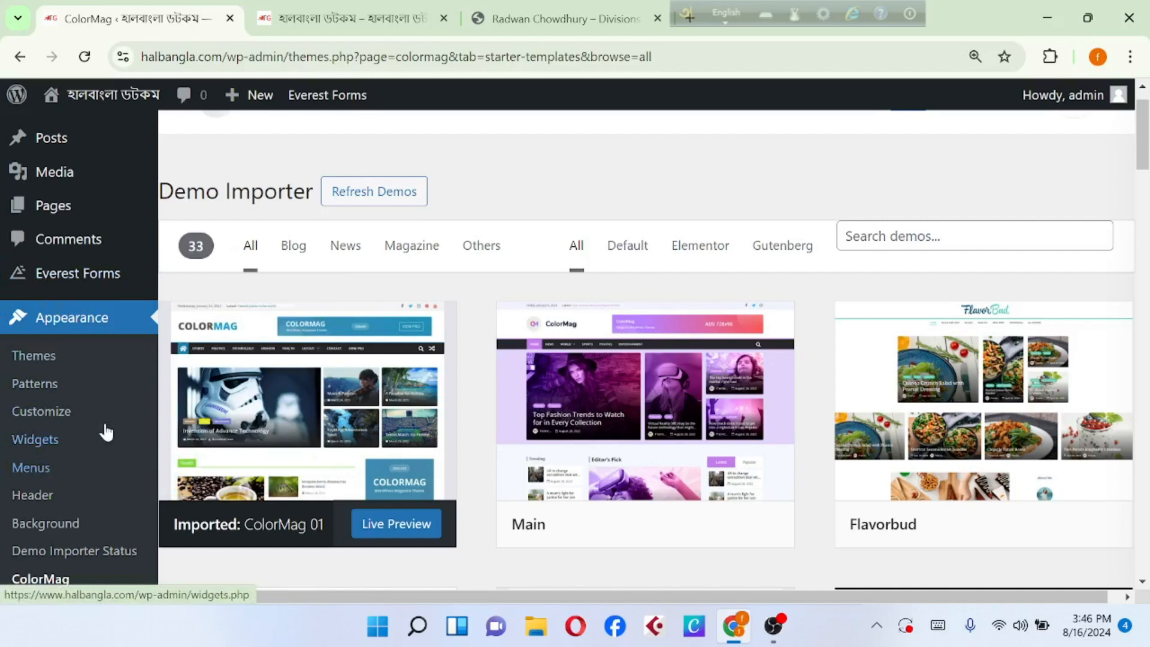
{"action": "scroll", "coordinate": [120, 390], "scroll_direction": "up", "scroll_amount": 1}
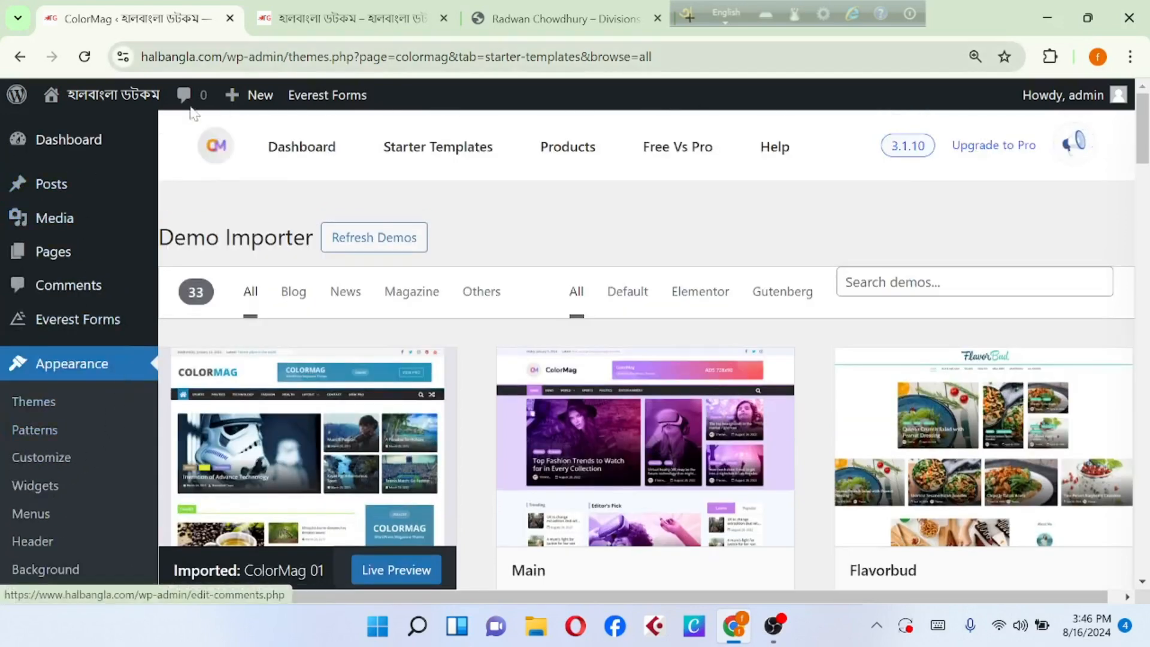
{"action": "mouse_move", "coordinate": [122, 316]}
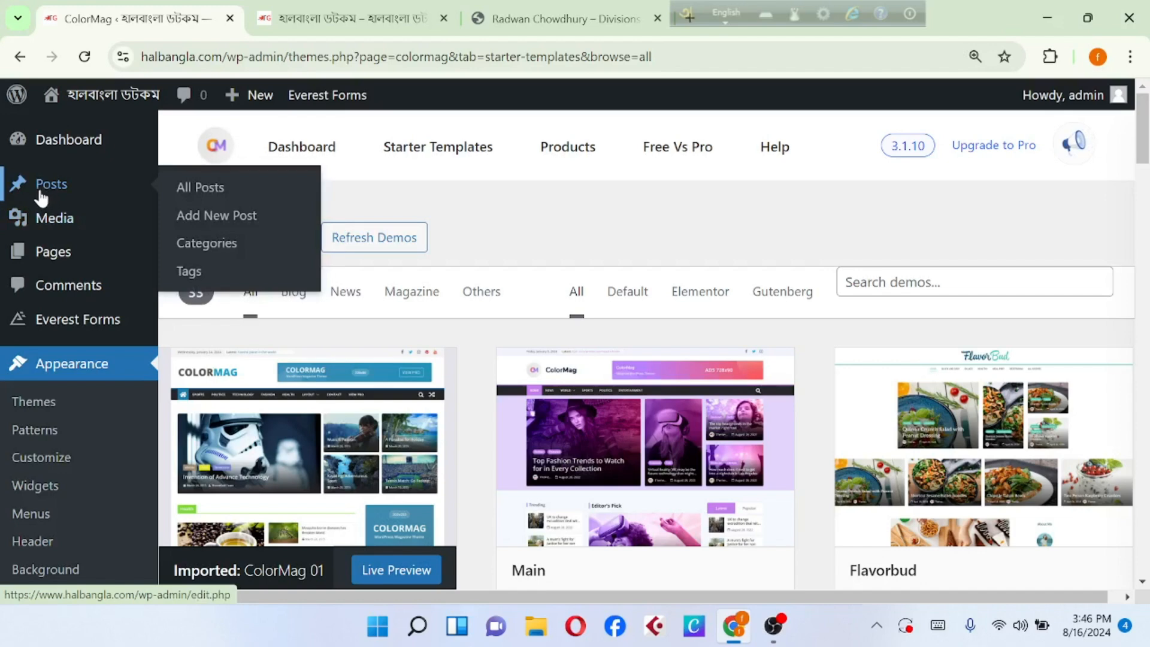
{"action": "left_click", "coordinate": [204, 250]}
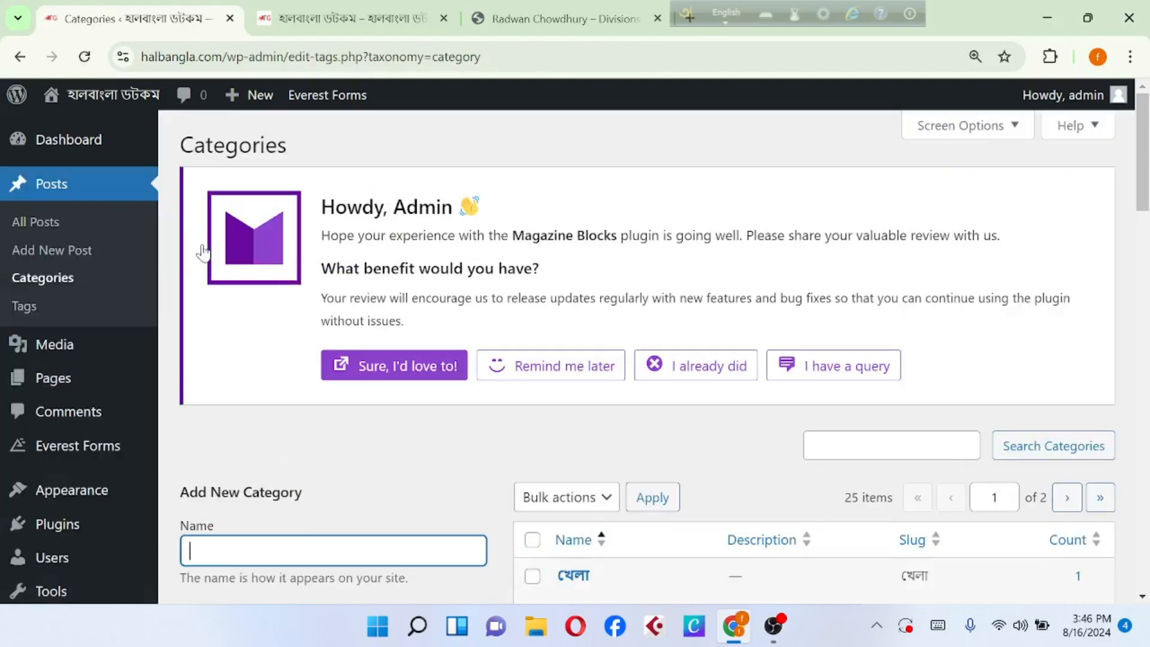
Step: Review the category list, including the parent category খেলা and the subcategories nested under it
{"action": "scroll", "coordinate": [203, 250], "scroll_direction": "down", "scroll_amount": 3}
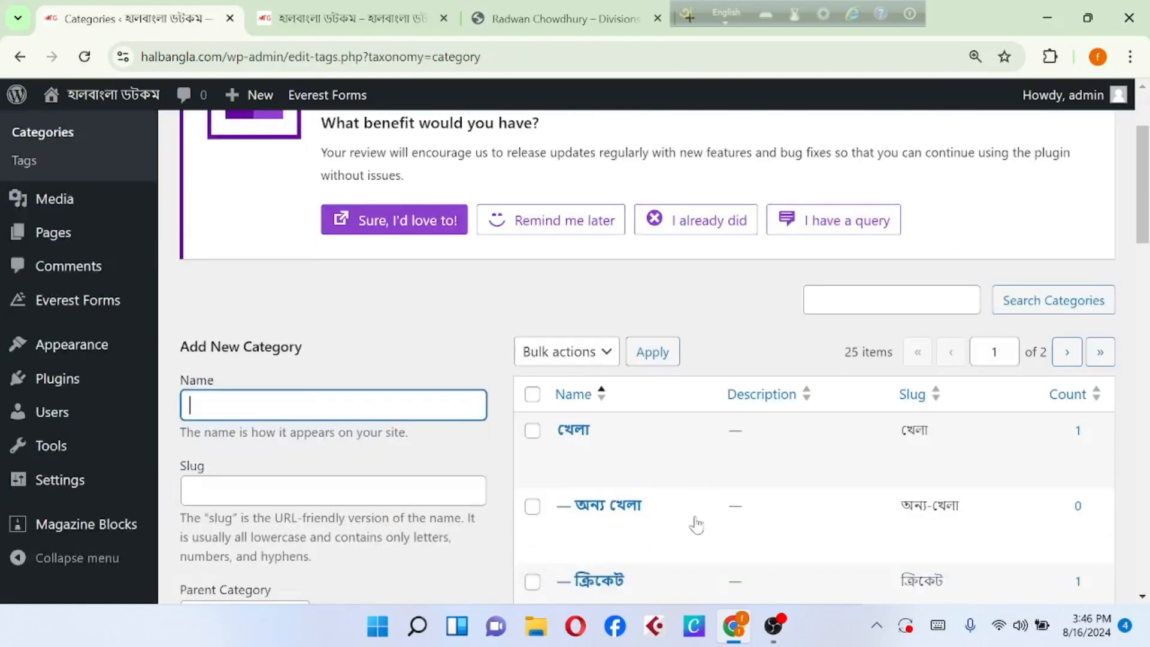
{"action": "scroll", "coordinate": [683, 520], "scroll_direction": "down", "scroll_amount": 5}
{"action": "scroll", "coordinate": [683, 519], "scroll_direction": "up", "scroll_amount": 2}
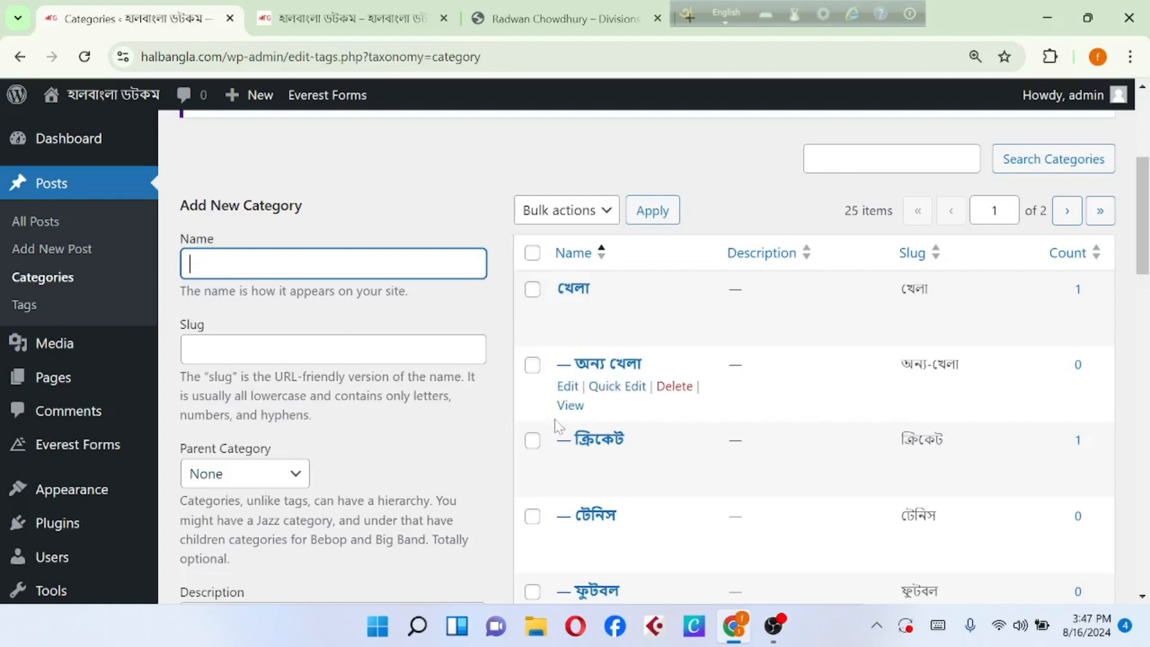
{"action": "scroll", "coordinate": [454, 445], "scroll_direction": "down", "scroll_amount": 2}
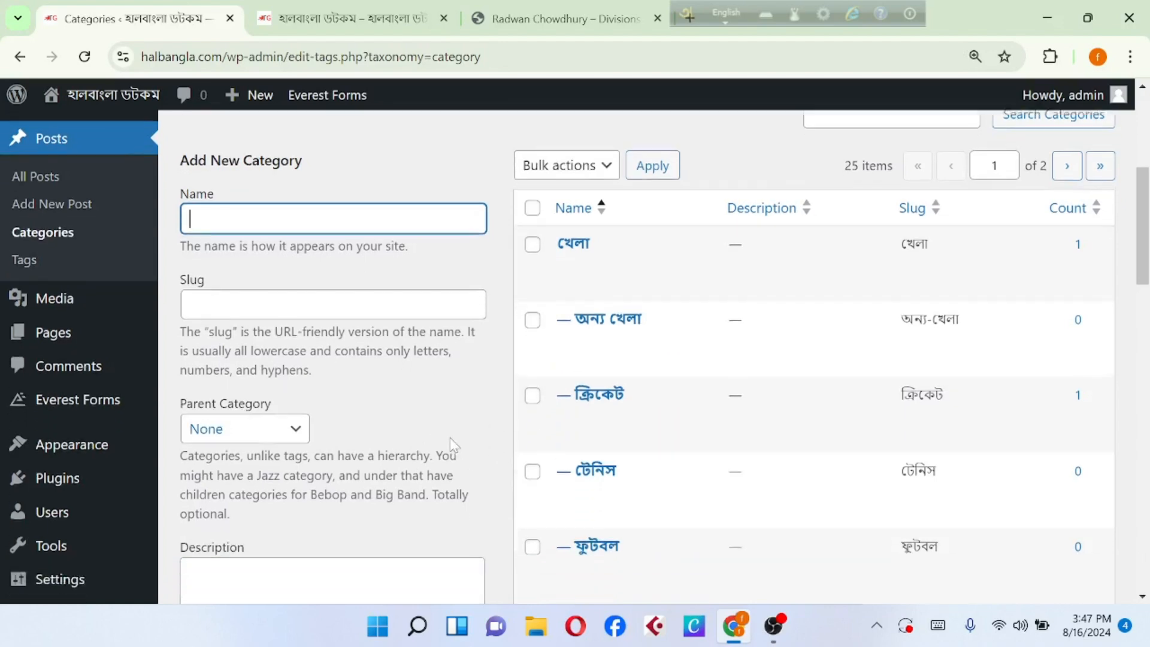
{"action": "scroll", "coordinate": [453, 444], "scroll_direction": "up", "scroll_amount": 3}
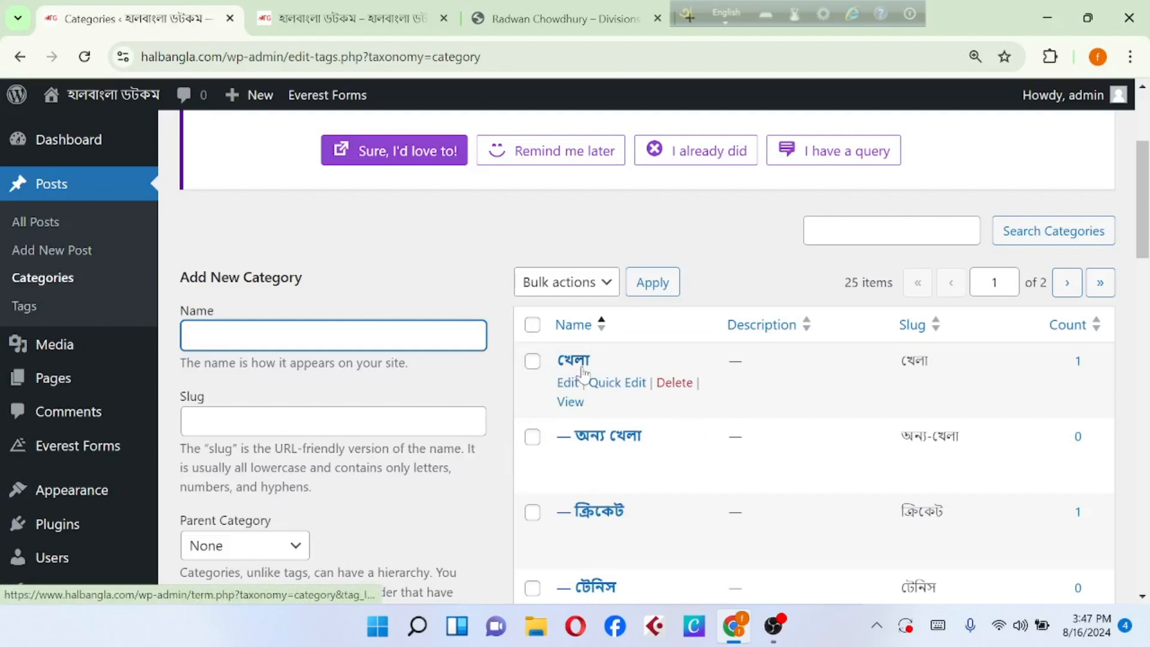
{"action": "scroll", "coordinate": [586, 476], "scroll_direction": "down", "scroll_amount": 2}
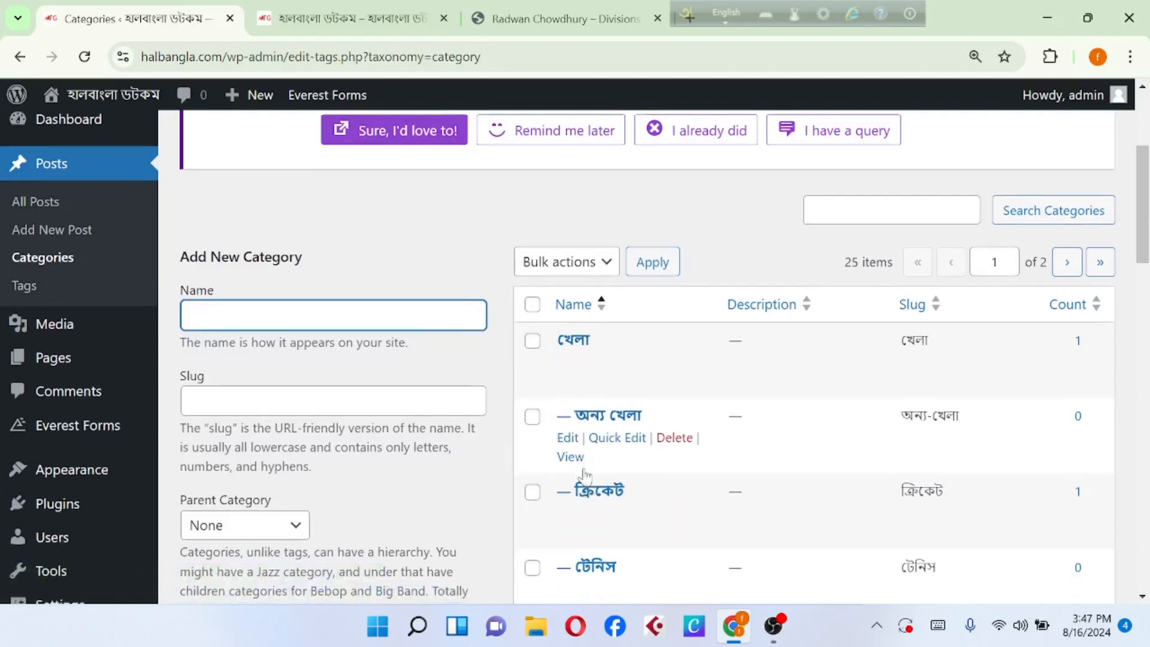
{"action": "scroll", "coordinate": [586, 476], "scroll_direction": "down", "scroll_amount": 3}
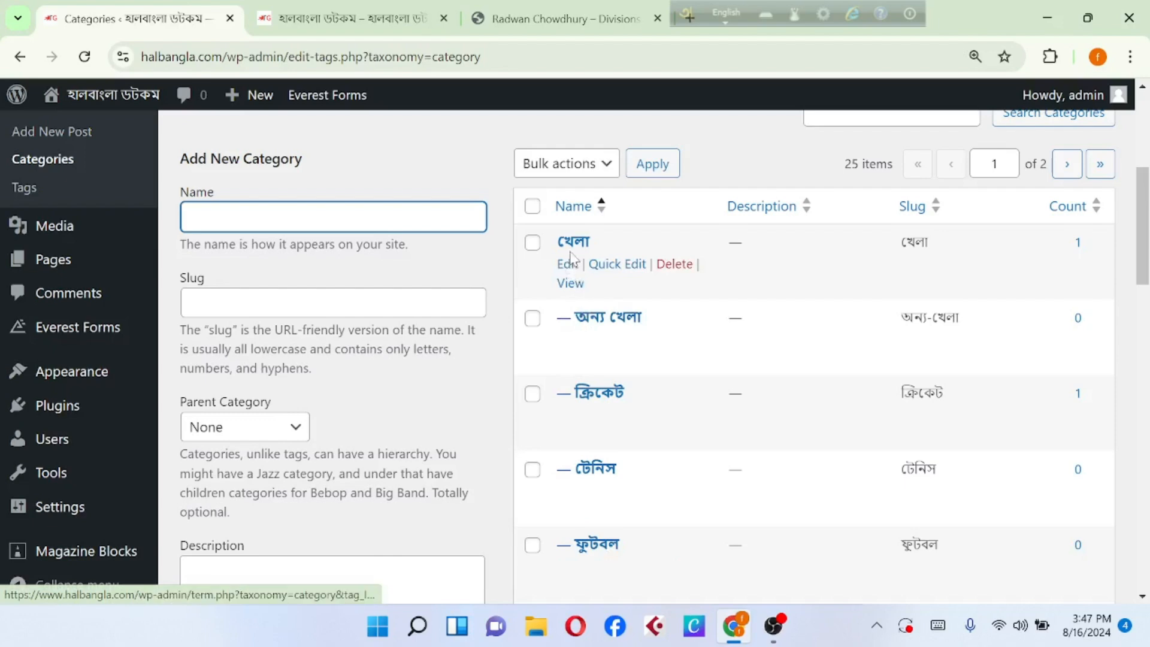
Step: Examine the subcategories under খেলা in the live site's navigation bar
{"action": "left_click", "coordinate": [327, 4]}
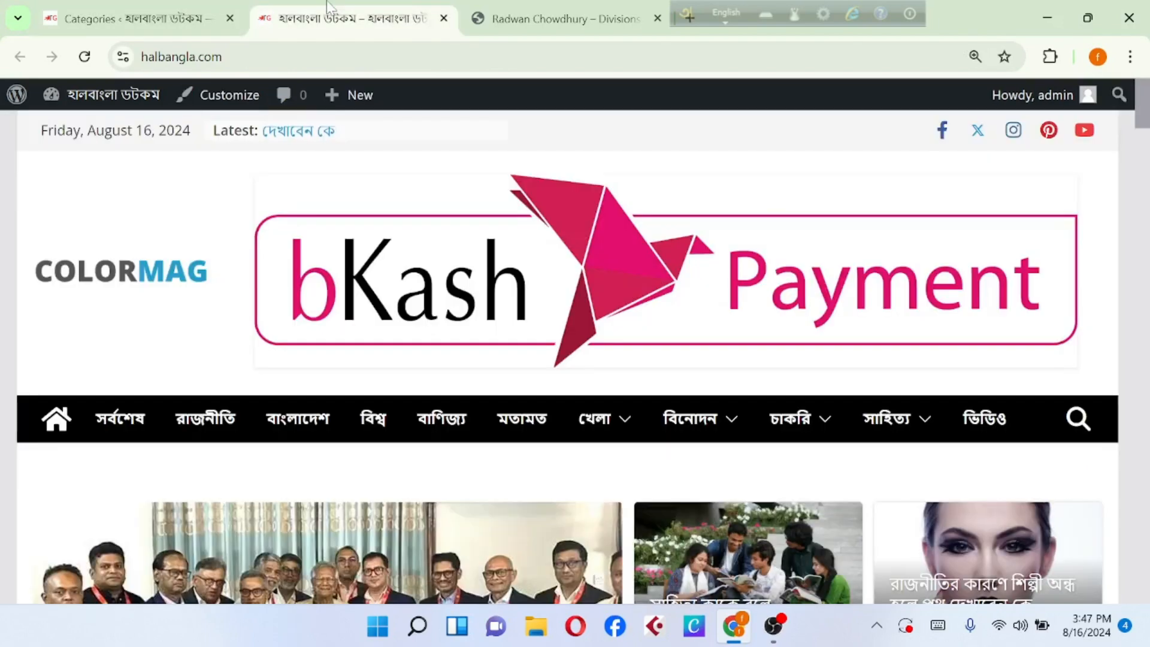
{"action": "scroll", "coordinate": [367, 205], "scroll_direction": "down", "scroll_amount": 2}
{"action": "right_click", "coordinate": [369, 203]}
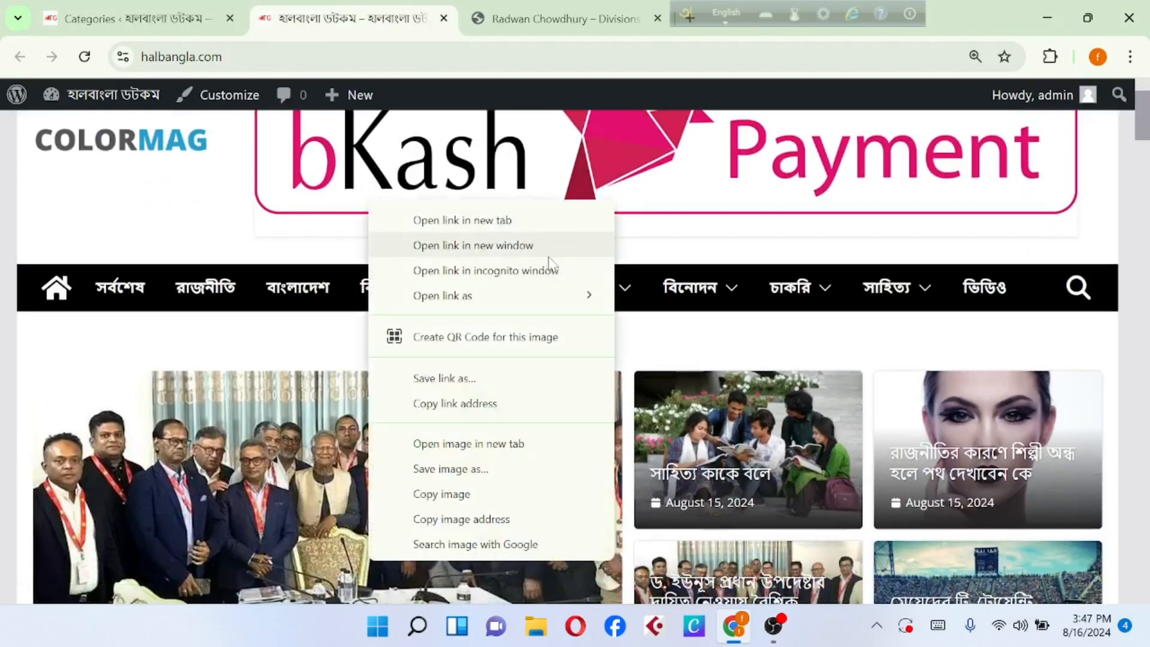
{"action": "left_click", "coordinate": [645, 266]}
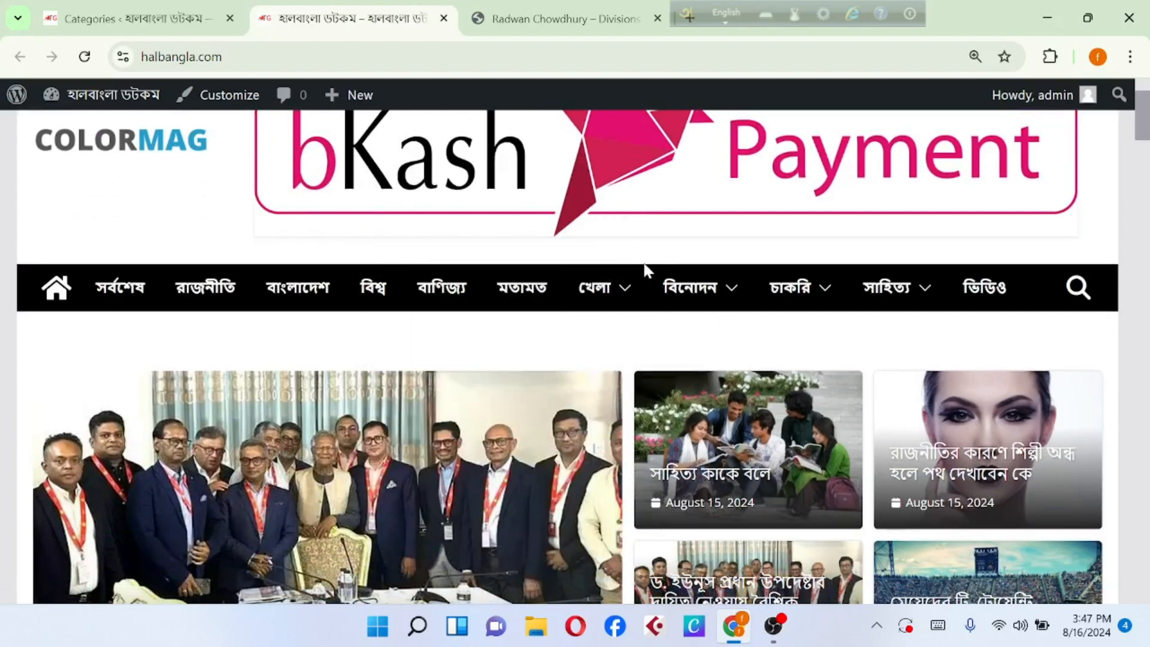
{"action": "mouse_move", "coordinate": [616, 295]}
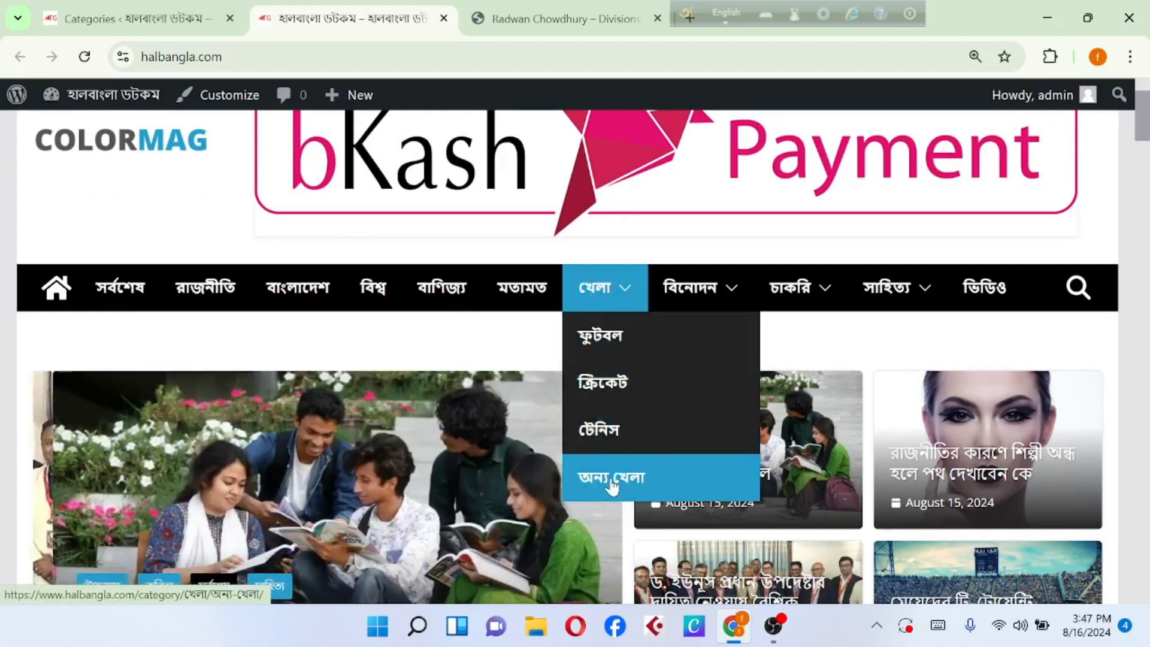
Step: Return to the categories admin page and switch to Bangla input for the new category's name
{"action": "left_click", "coordinate": [130, 9]}
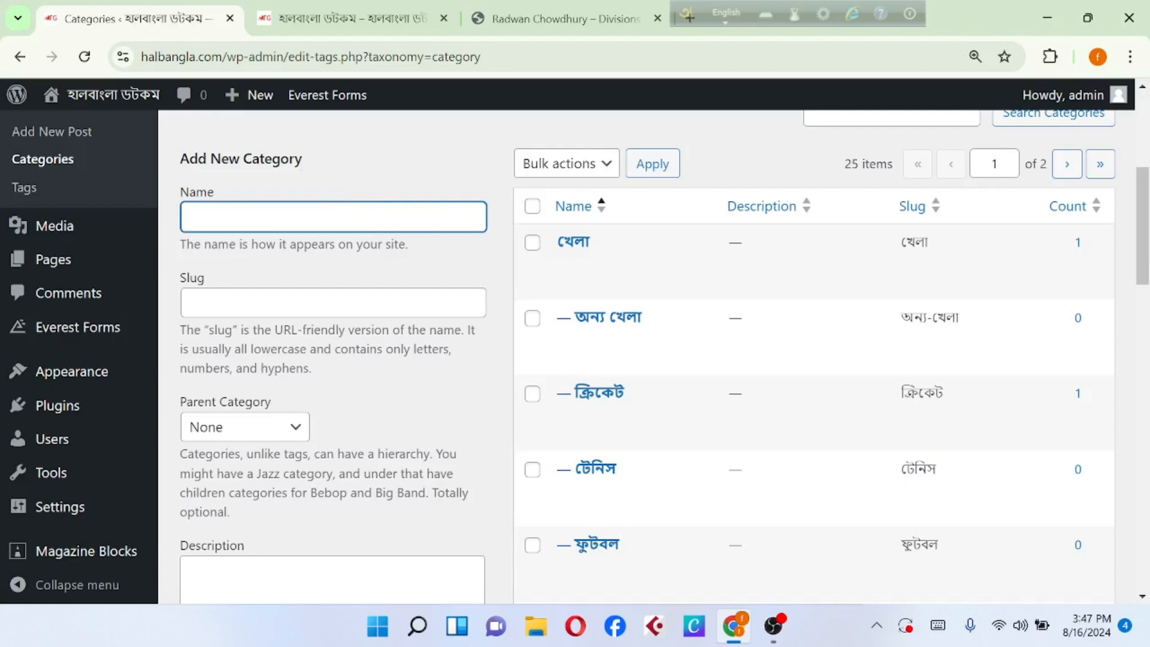
{"action": "left_click", "coordinate": [725, 13]}
{"action": "left_click", "coordinate": [191, 217]}
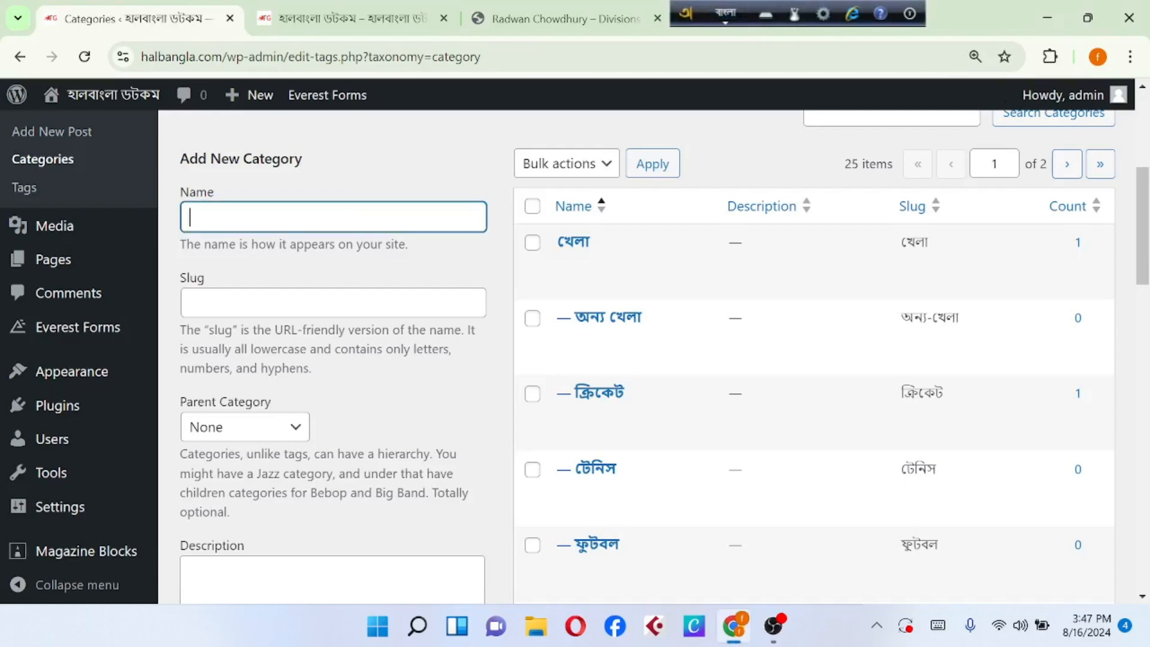
{"action": "type", "text": "জেকা"}
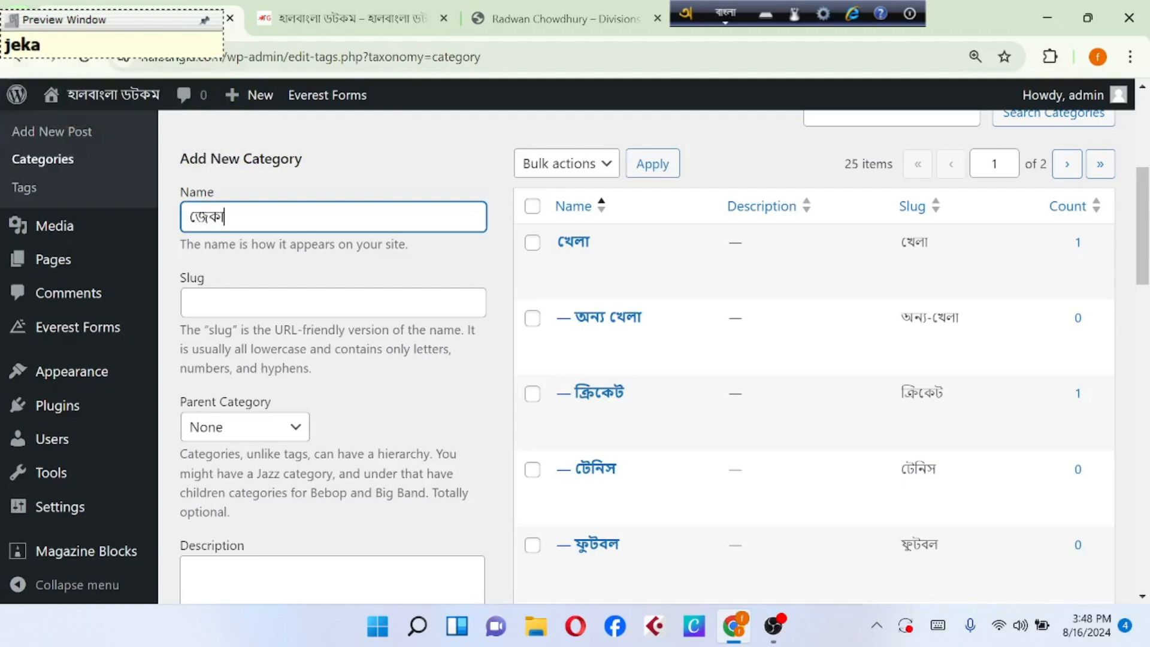
{"action": "key", "text": "BackSpace"}
{"action": "key", "text": "BackSpace"}
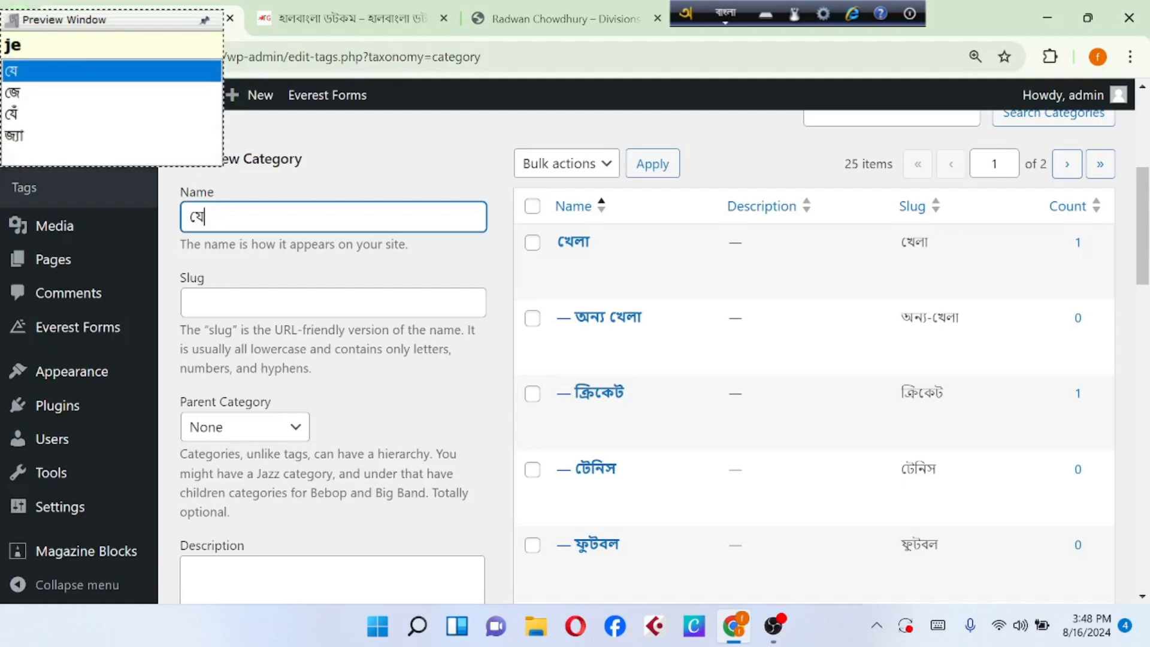
{"action": "key", "text": "BackSpace"}
{"action": "key", "text": "BackSpace"}
Step: Add a new category named জেলার খবর with no parent category
{"action": "type", "text": "je"}
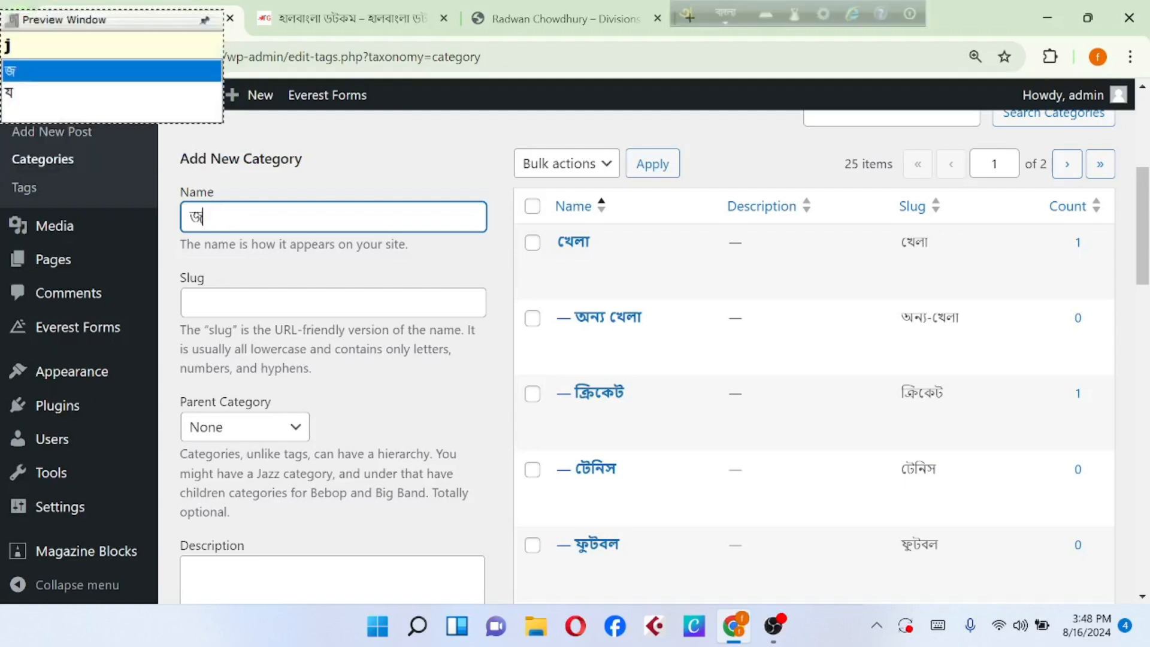
{"action": "key", "text": "BackSpace"}
{"action": "type", "text": "E"}
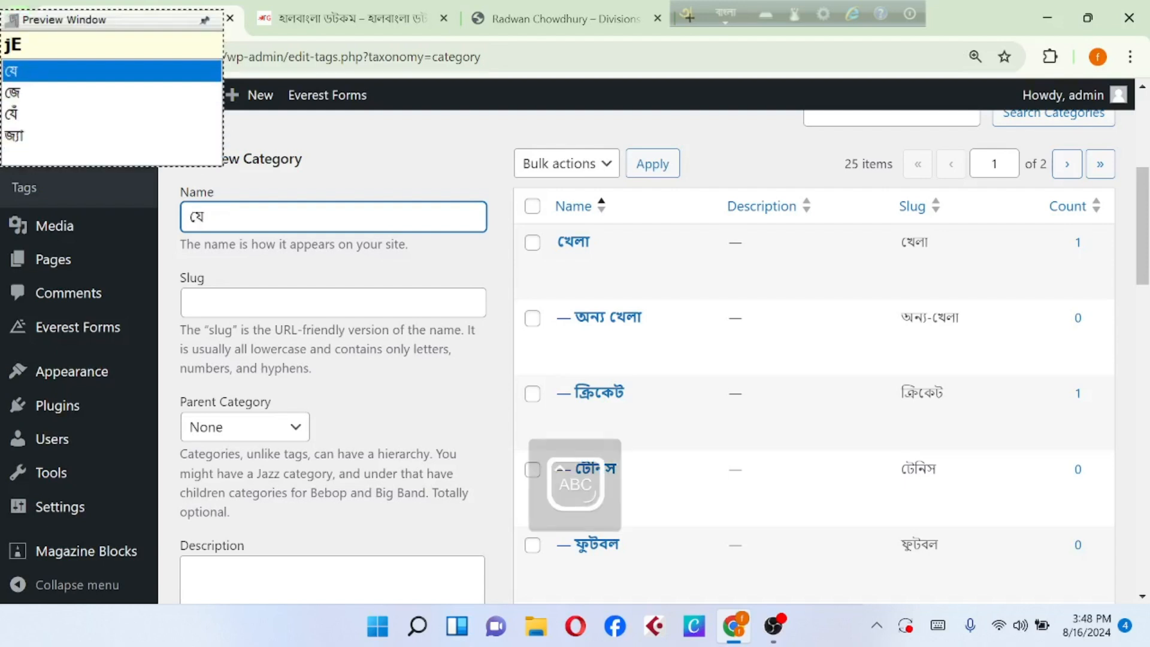
{"action": "left_click", "coordinate": [30, 96]}
{"action": "type", "text": "L"}
{"action": "mouse_move", "coordinate": [30, 103]}
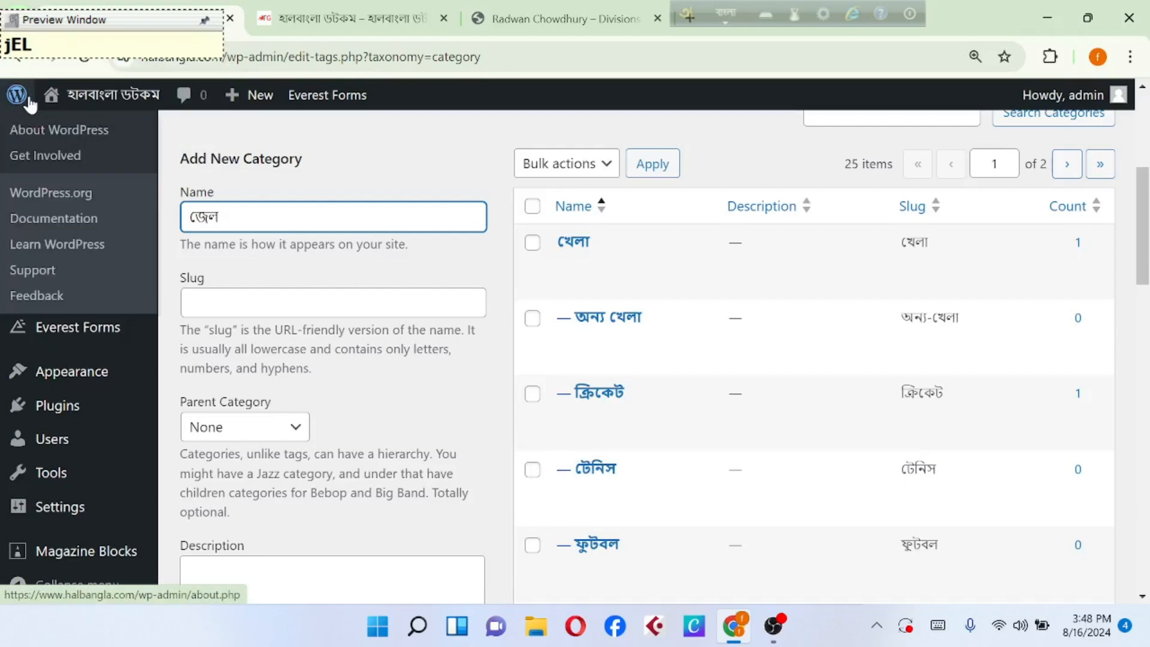
{"action": "type", "text": "AR"}
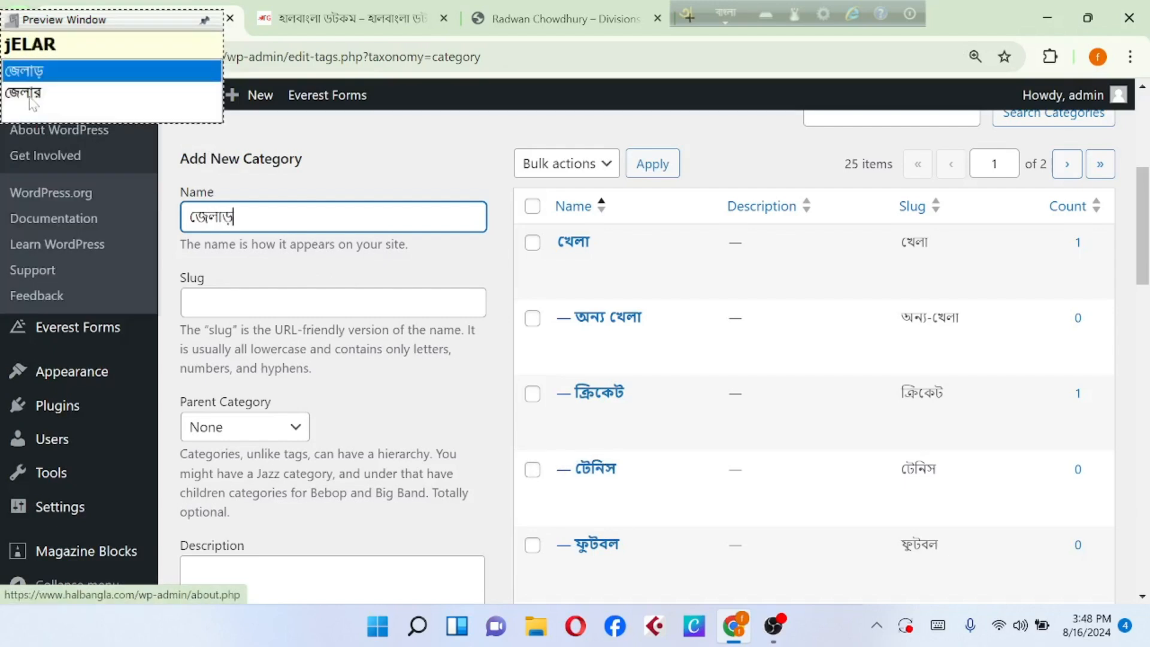
{"action": "key", "text": "BackSpace"}
{"action": "type", "text": "r kh"}
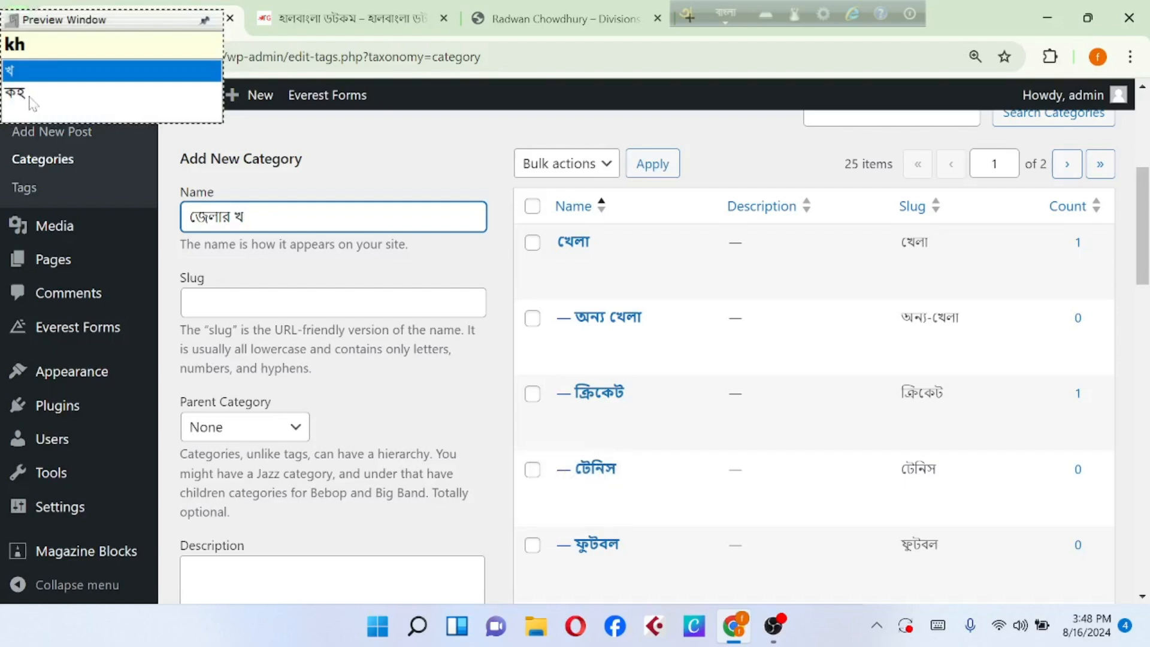
{"action": "type", "text": "v"}
{"action": "key", "text": "BackSpace"}
{"action": "type", "text": "bor"}
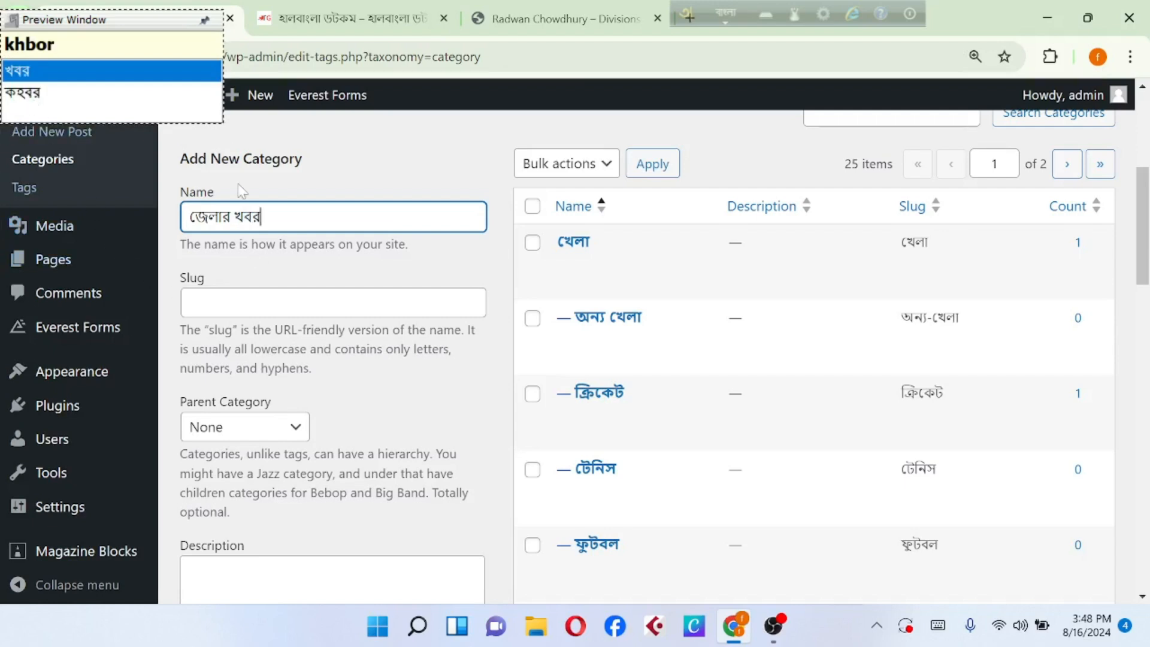
{"action": "scroll", "coordinate": [663, 356], "scroll_direction": "down", "scroll_amount": 4}
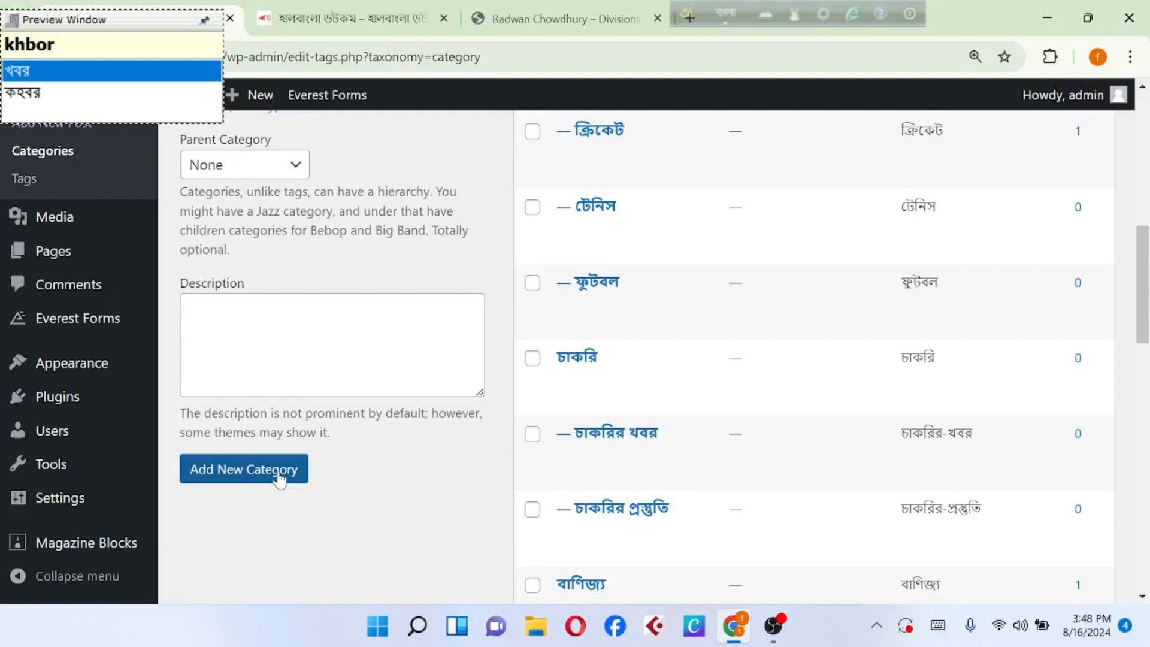
{"action": "left_click", "coordinate": [279, 476]}
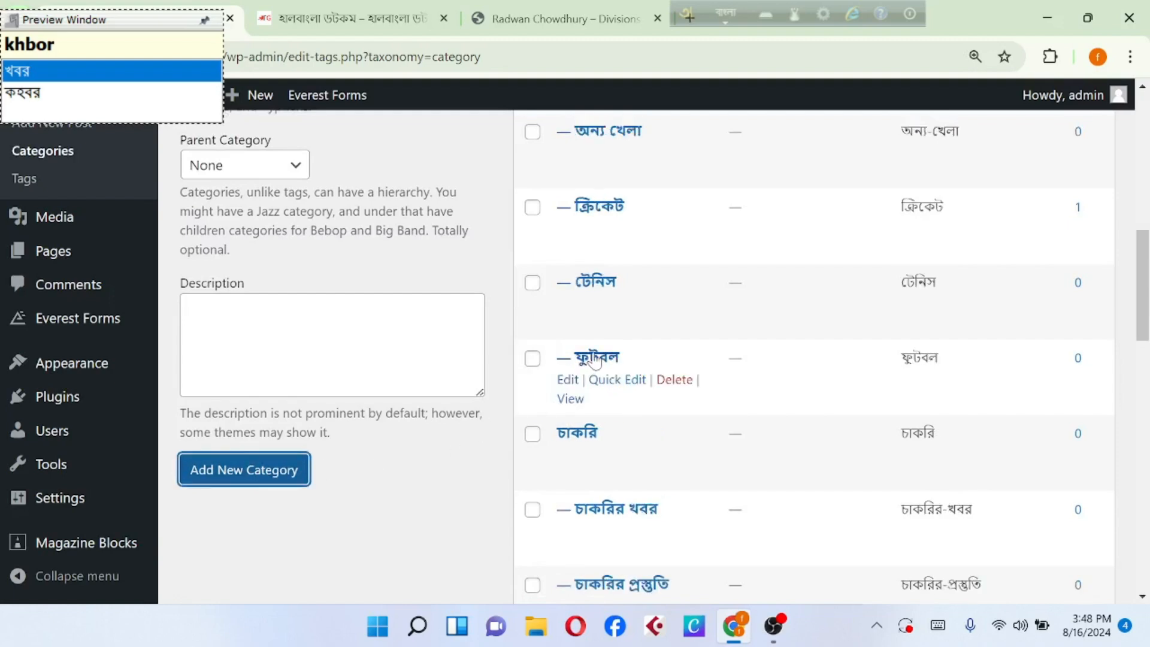
Step: Choose জেলার খবর as the parent category for the next new category
{"action": "scroll", "coordinate": [581, 303], "scroll_direction": "up", "scroll_amount": 4}
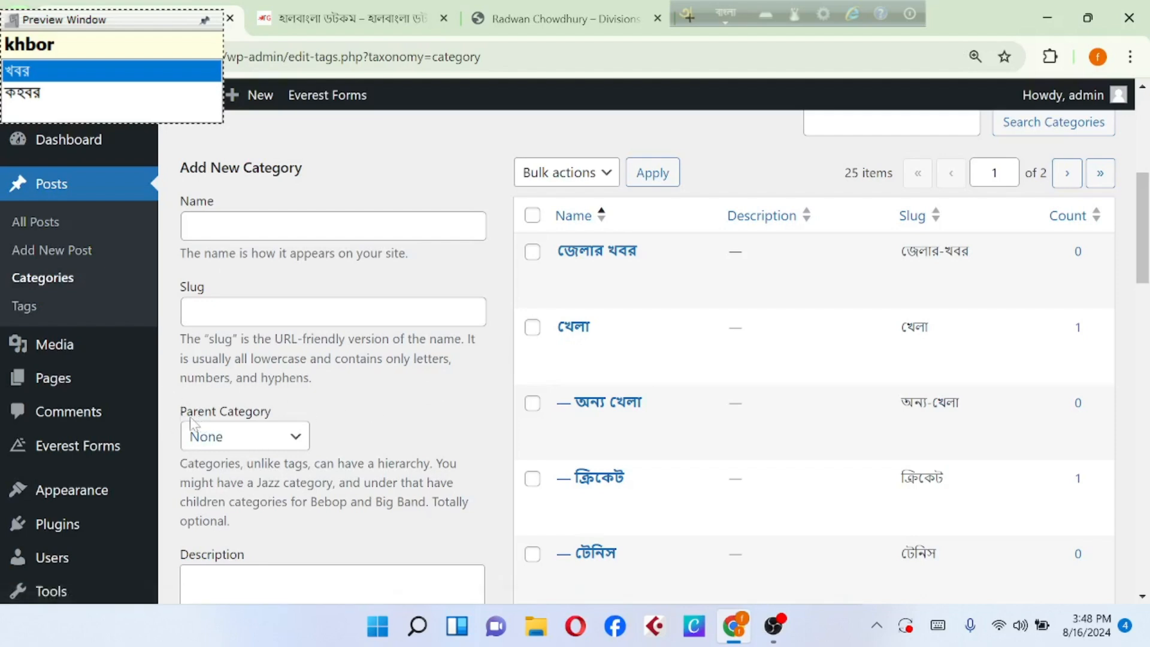
{"action": "left_click", "coordinate": [259, 443]}
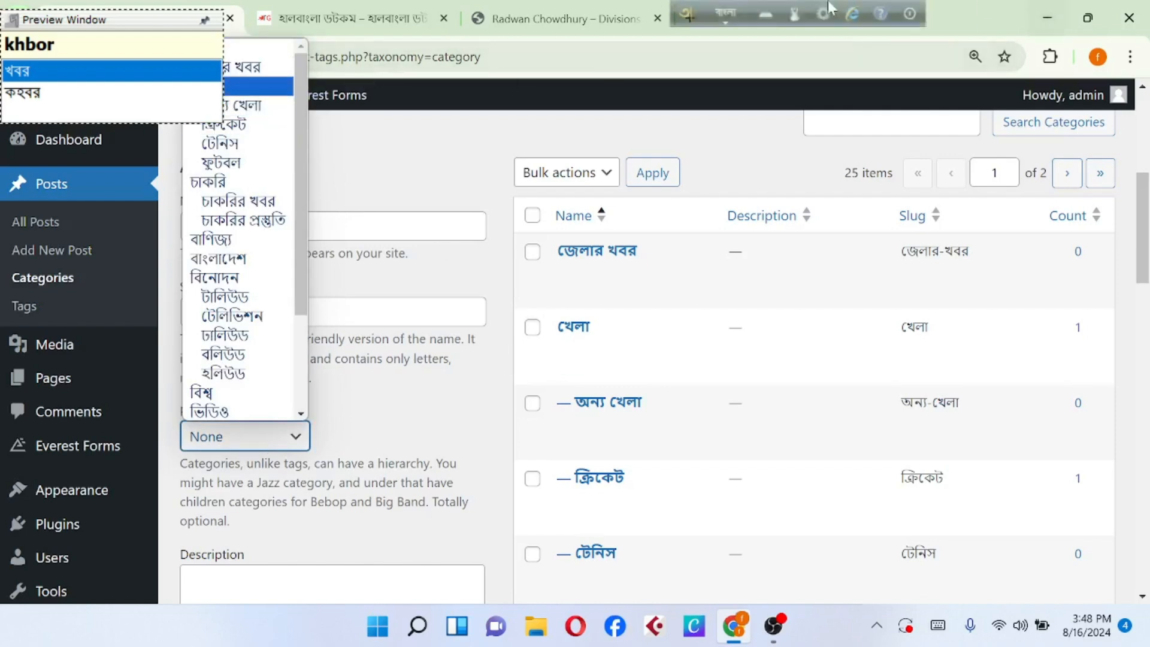
{"action": "left_click", "coordinate": [737, 10]}
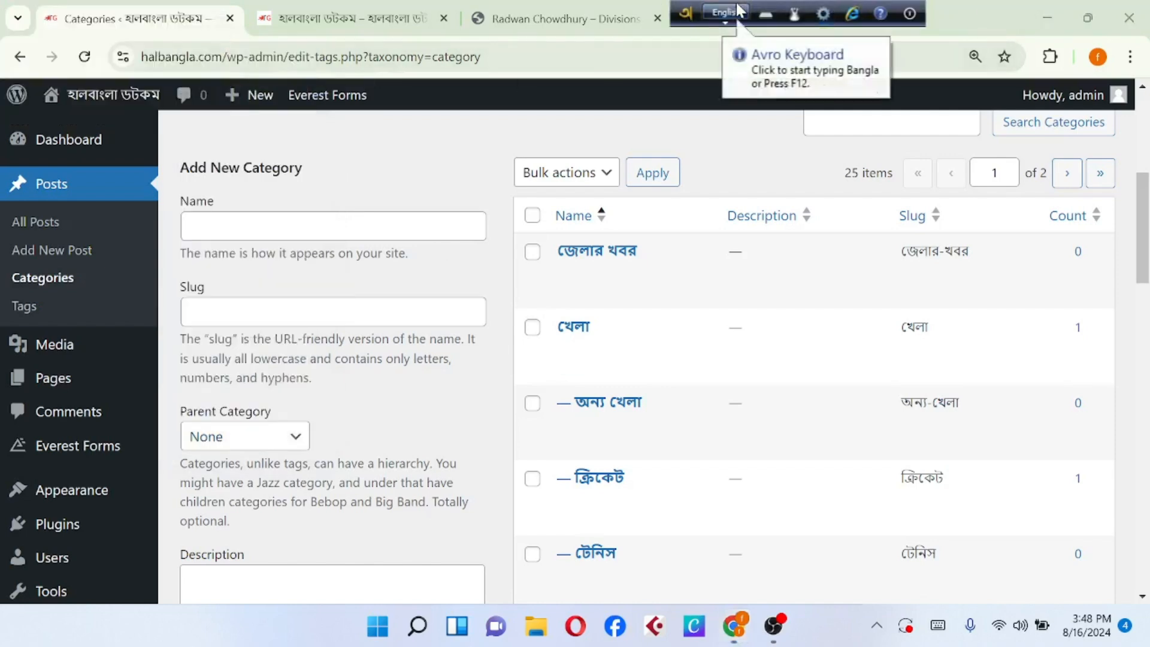
{"action": "left_click", "coordinate": [241, 446]}
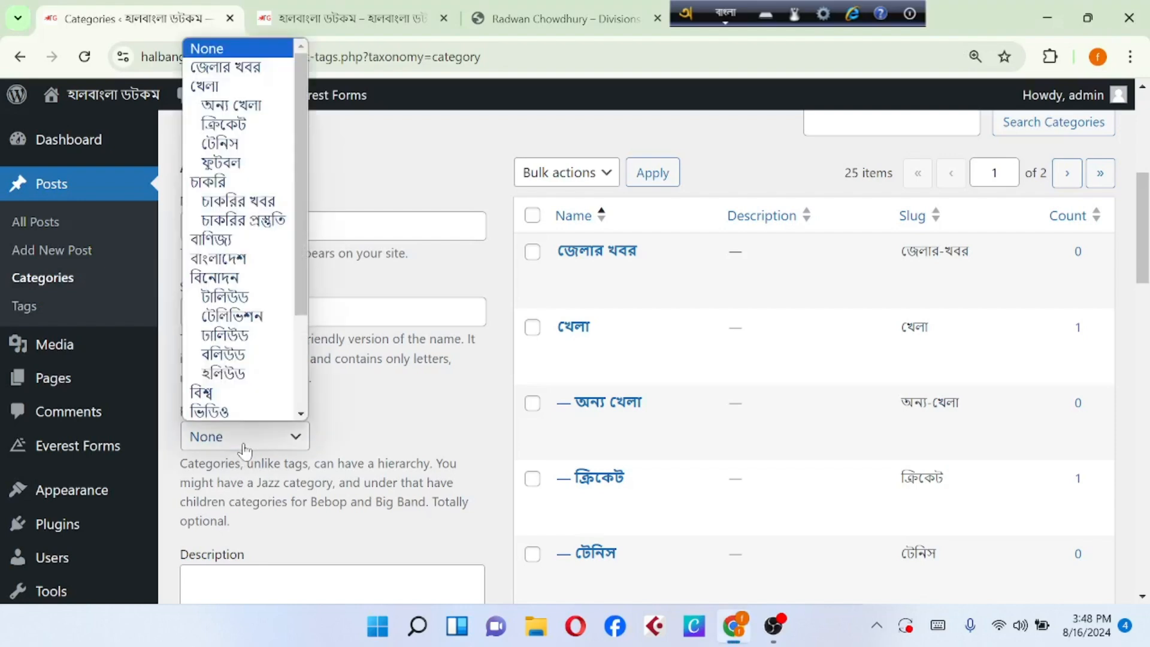
{"action": "left_click", "coordinate": [279, 67]}
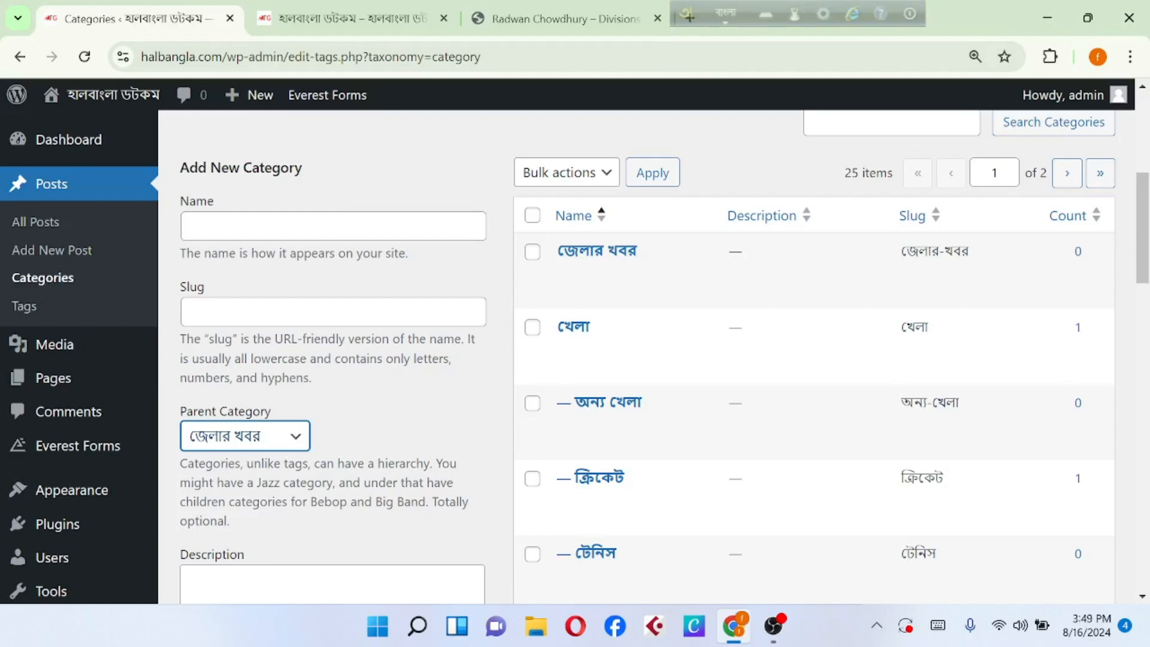
Step: Copy the Bangla name ঢাকা from the Dhaka row of the divisions table on the open Bangladesh divisions reference page
{"action": "left_click", "coordinate": [555, 8]}
{"action": "scroll", "coordinate": [392, 313], "scroll_direction": "up", "scroll_amount": 3}
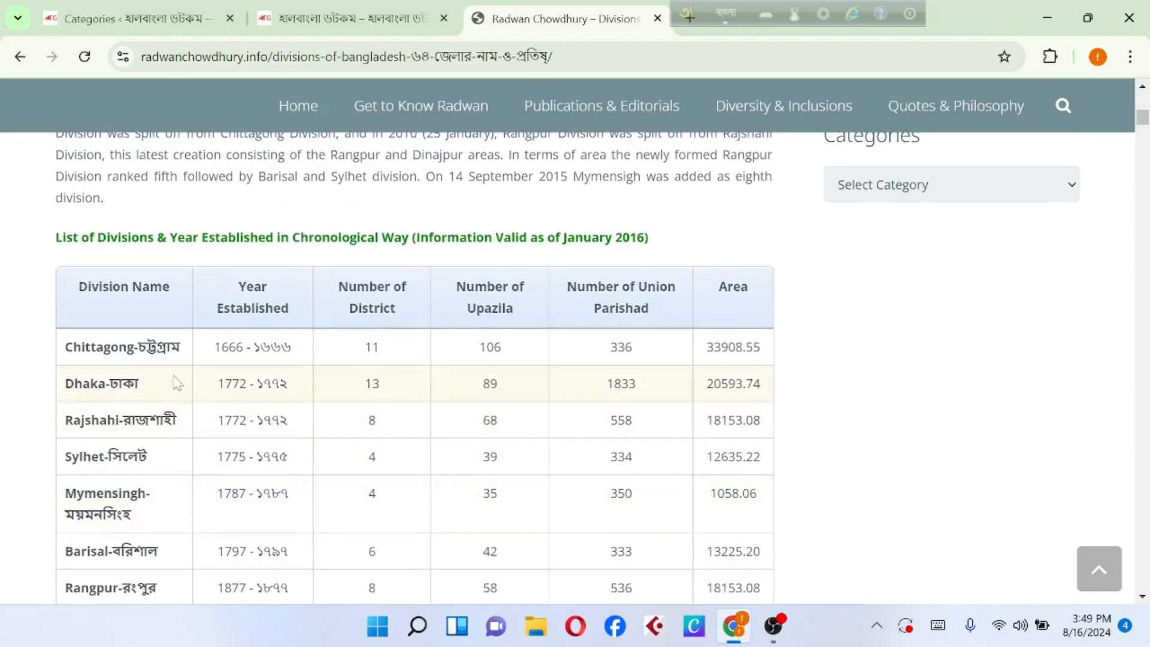
{"action": "scroll", "coordinate": [150, 386], "scroll_direction": "up", "scroll_amount": 1}
{"action": "scroll", "coordinate": [145, 389], "scroll_direction": "down", "scroll_amount": 1}
{"action": "left_click_drag", "start_coordinate": [128, 387], "coordinate": [112, 388]}
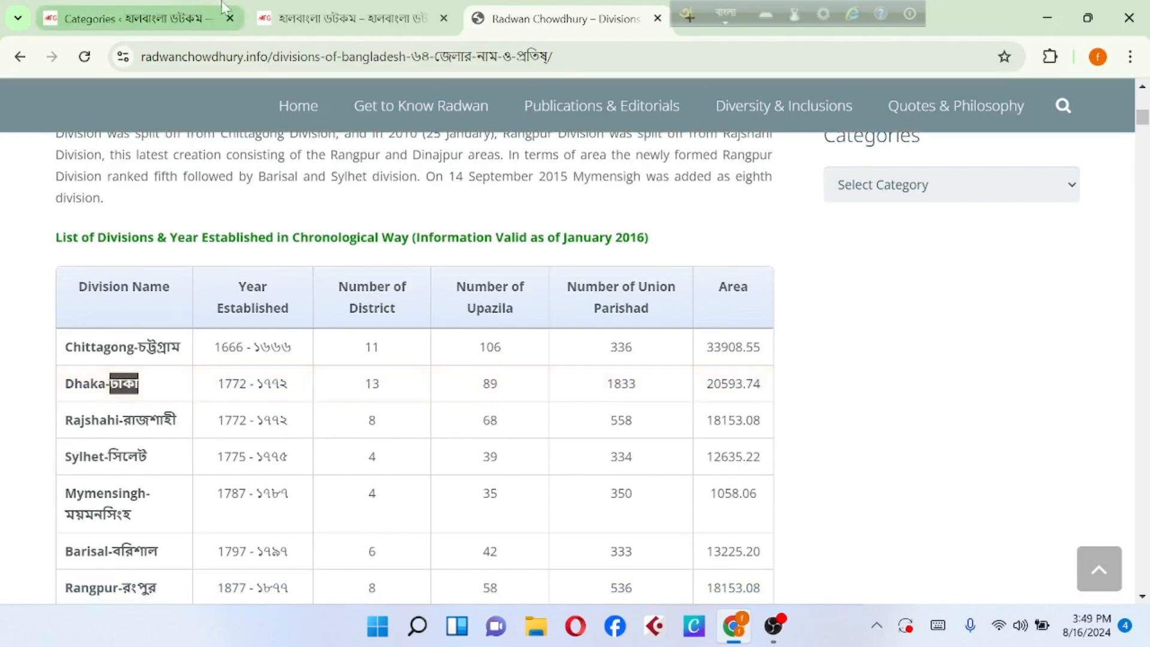
Step: Add ঢাকা as a new category under জেলার খবর on the categories admin page
{"action": "left_click", "coordinate": [151, 7]}
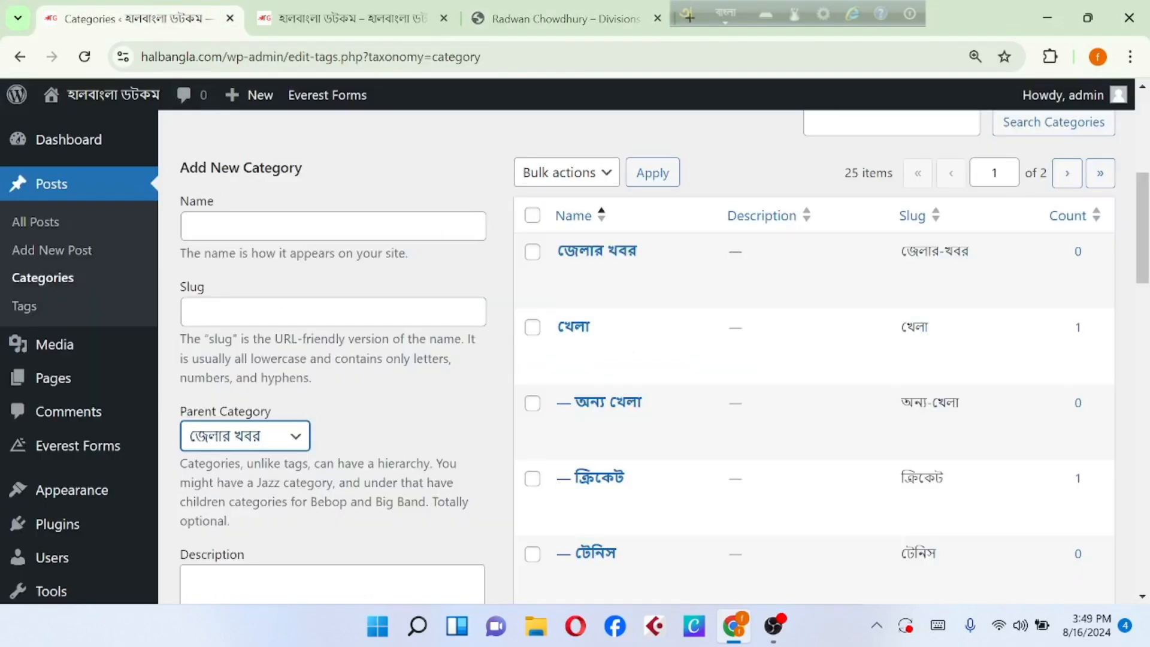
{"action": "left_click", "coordinate": [190, 226]}
{"action": "scroll", "coordinate": [635, 360], "scroll_direction": "down", "scroll_amount": 4}
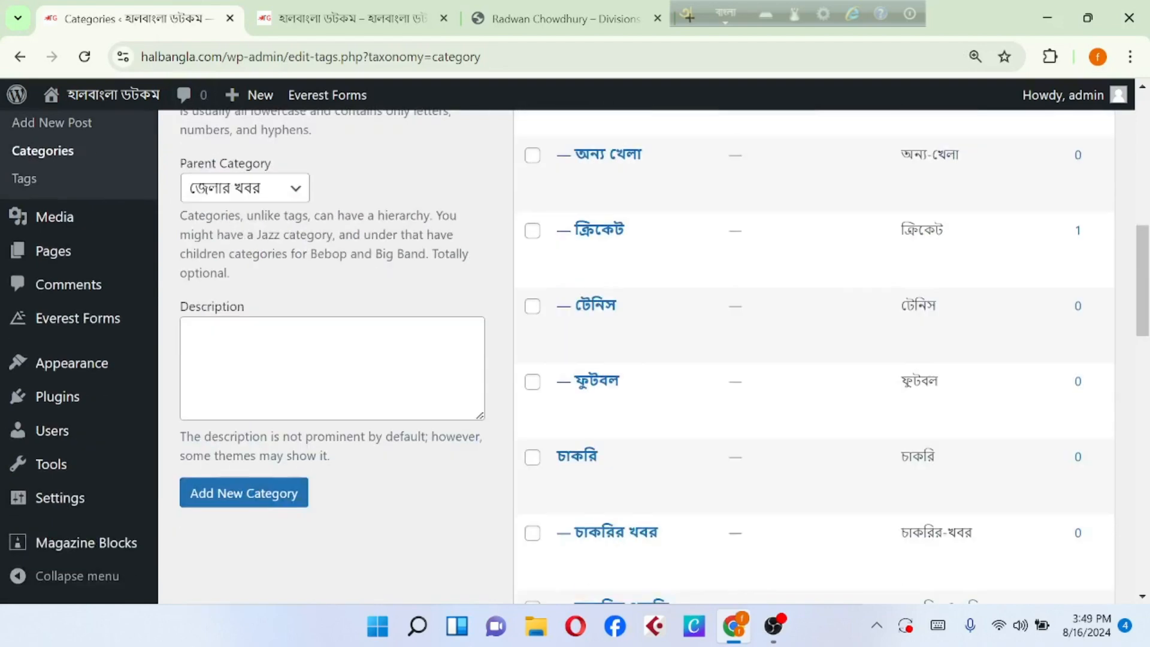
{"action": "left_click", "coordinate": [226, 495]}
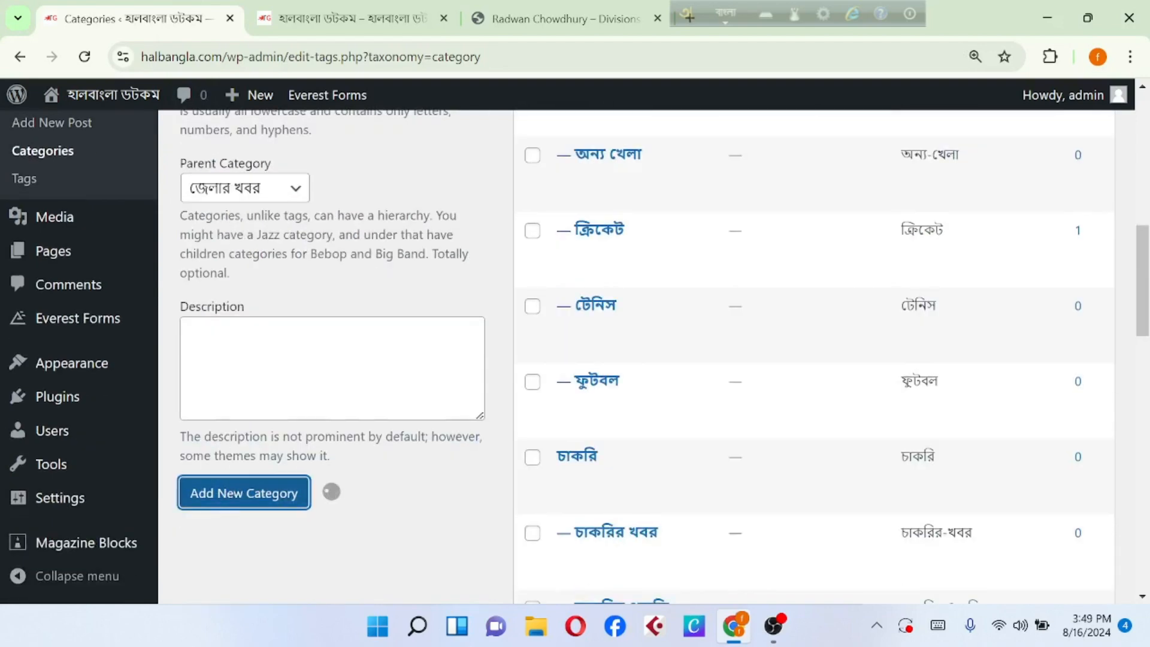
{"action": "scroll", "coordinate": [668, 209], "scroll_direction": "up", "scroll_amount": 5}
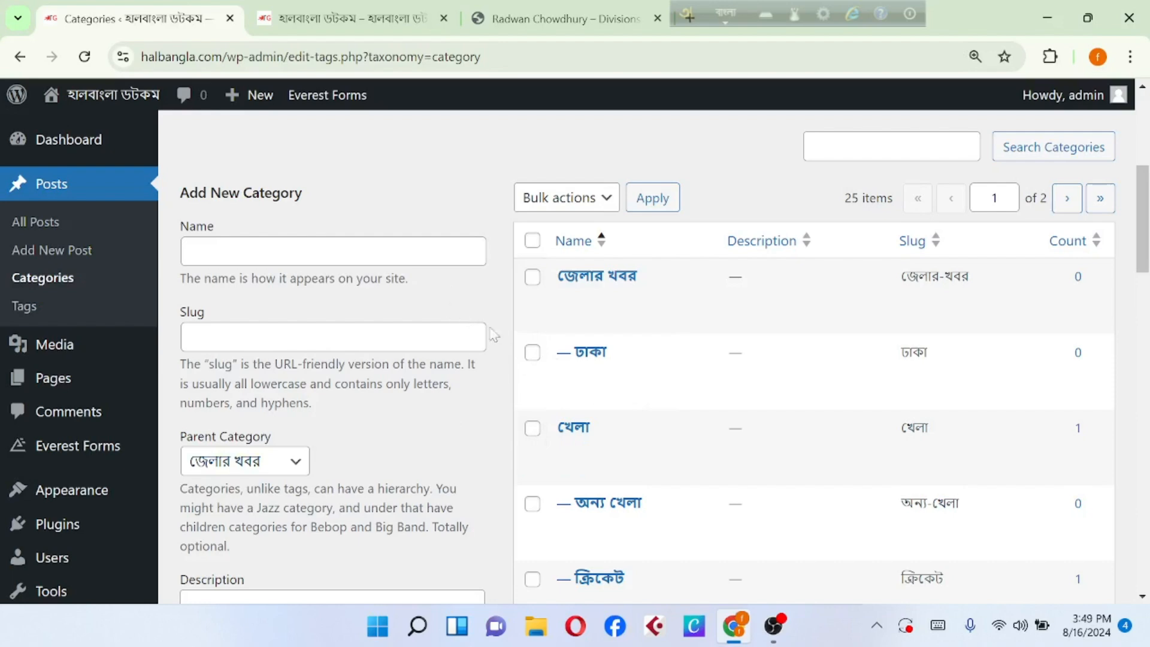
Step: Review the district subcategories nested under জেলার খবর in the category list
{"action": "mouse_move", "coordinate": [773, 628]}
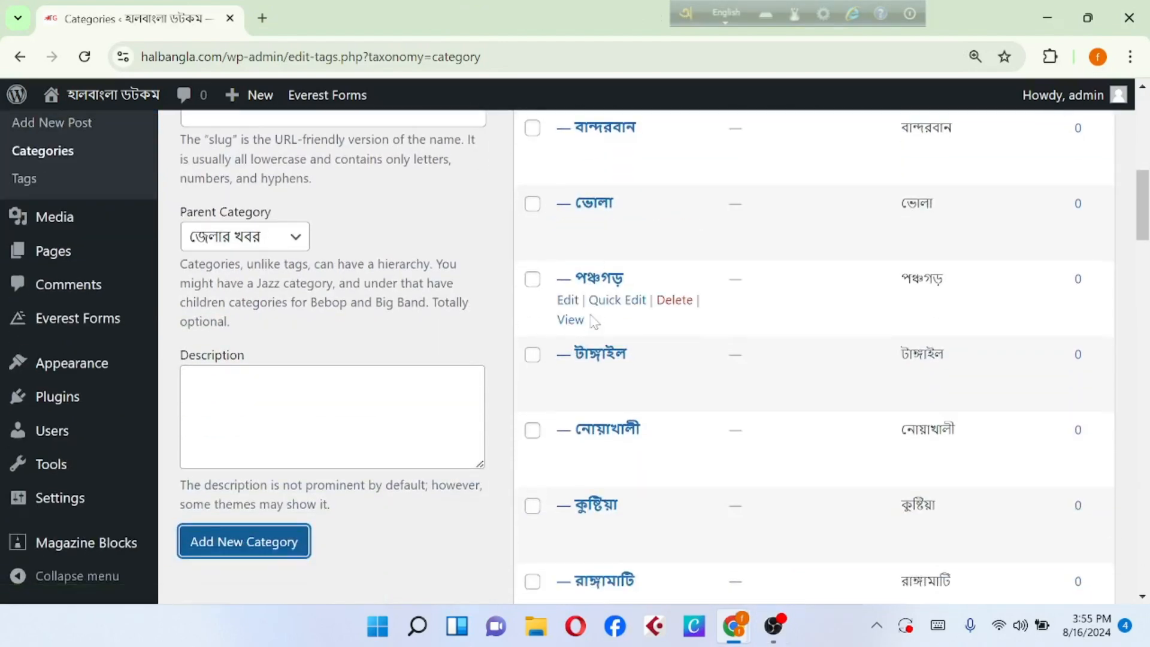
{"action": "scroll", "coordinate": [591, 323], "scroll_direction": "up", "scroll_amount": 3}
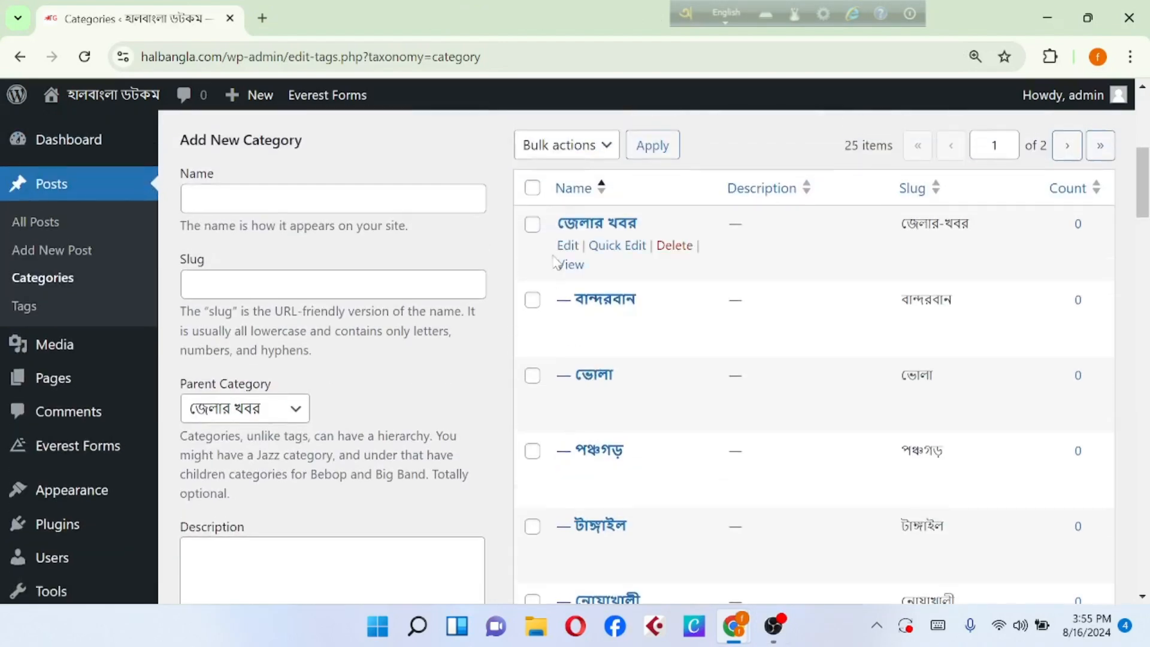
{"action": "scroll", "coordinate": [611, 395], "scroll_direction": "down", "scroll_amount": 5}
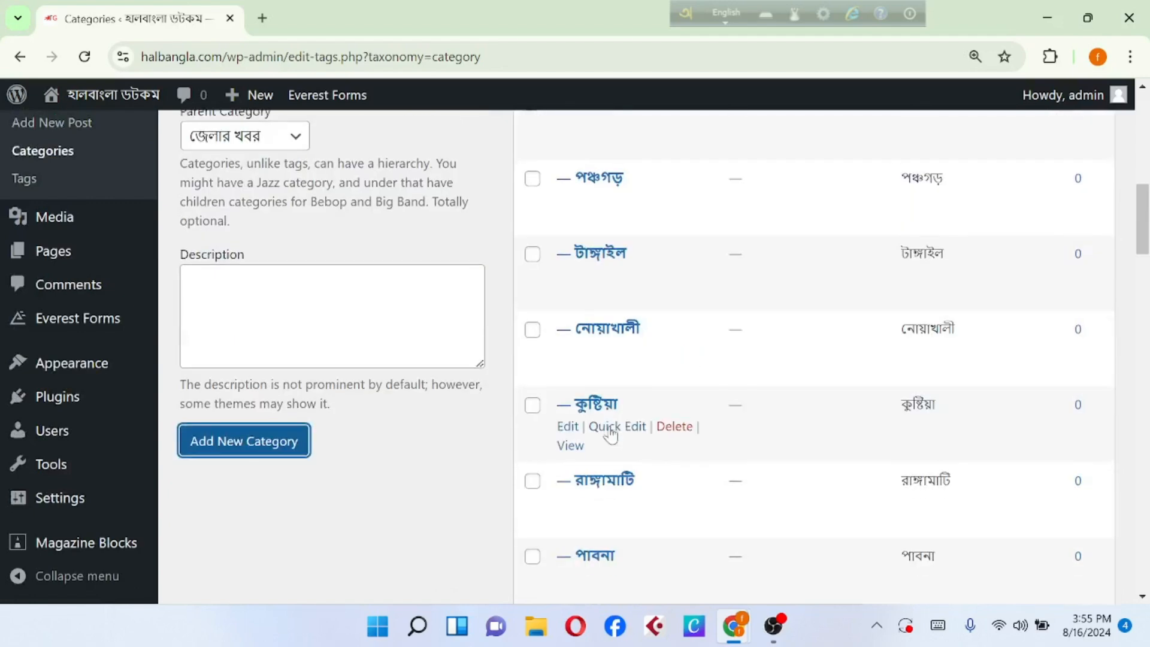
{"action": "scroll", "coordinate": [611, 436], "scroll_direction": "down", "scroll_amount": 2}
{"action": "scroll", "coordinate": [611, 435], "scroll_direction": "up", "scroll_amount": 5}
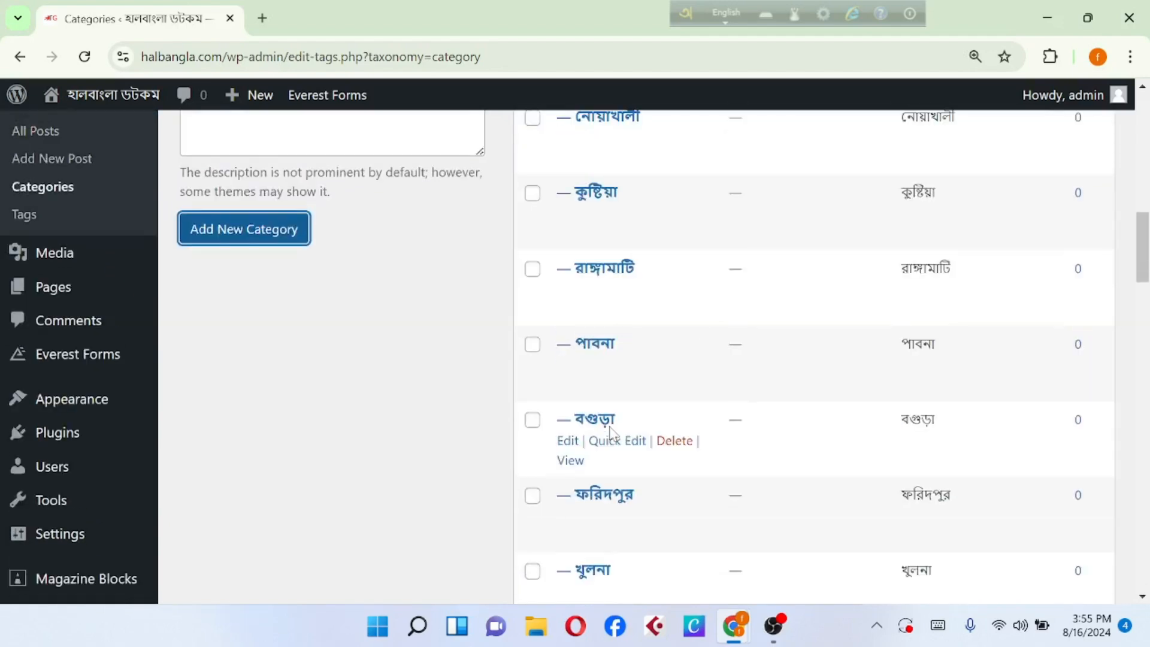
{"action": "scroll", "coordinate": [611, 435], "scroll_direction": "up", "scroll_amount": 3}
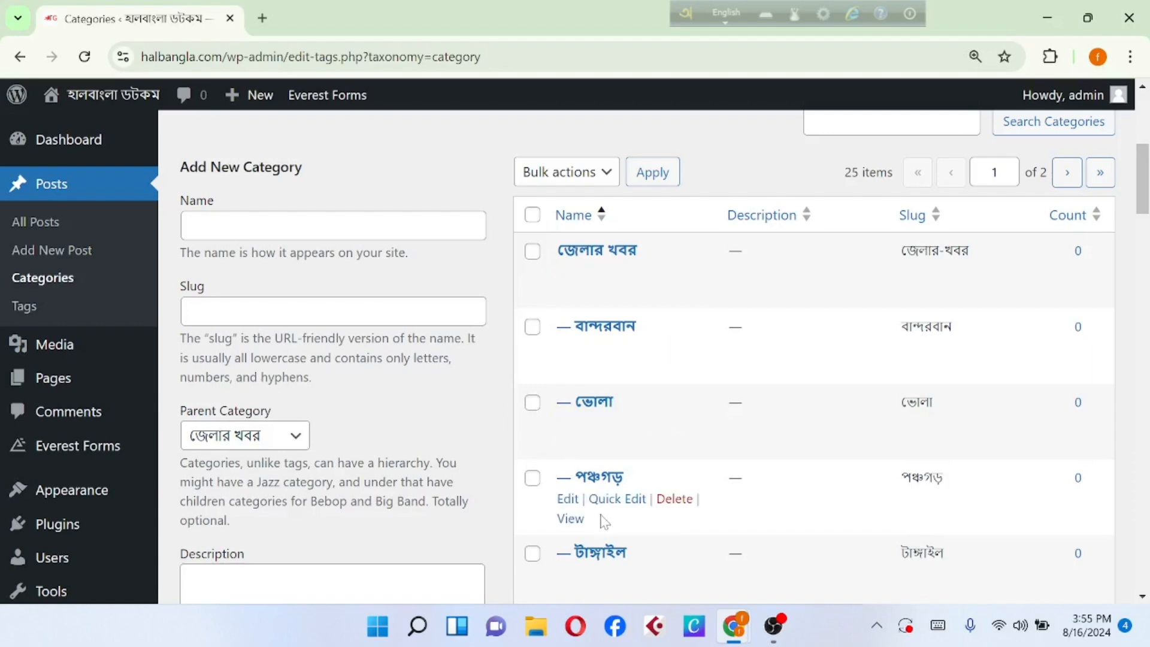
{"action": "scroll", "coordinate": [599, 518], "scroll_direction": "down", "scroll_amount": 5}
{"action": "scroll", "coordinate": [602, 521], "scroll_direction": "down", "scroll_amount": 1}
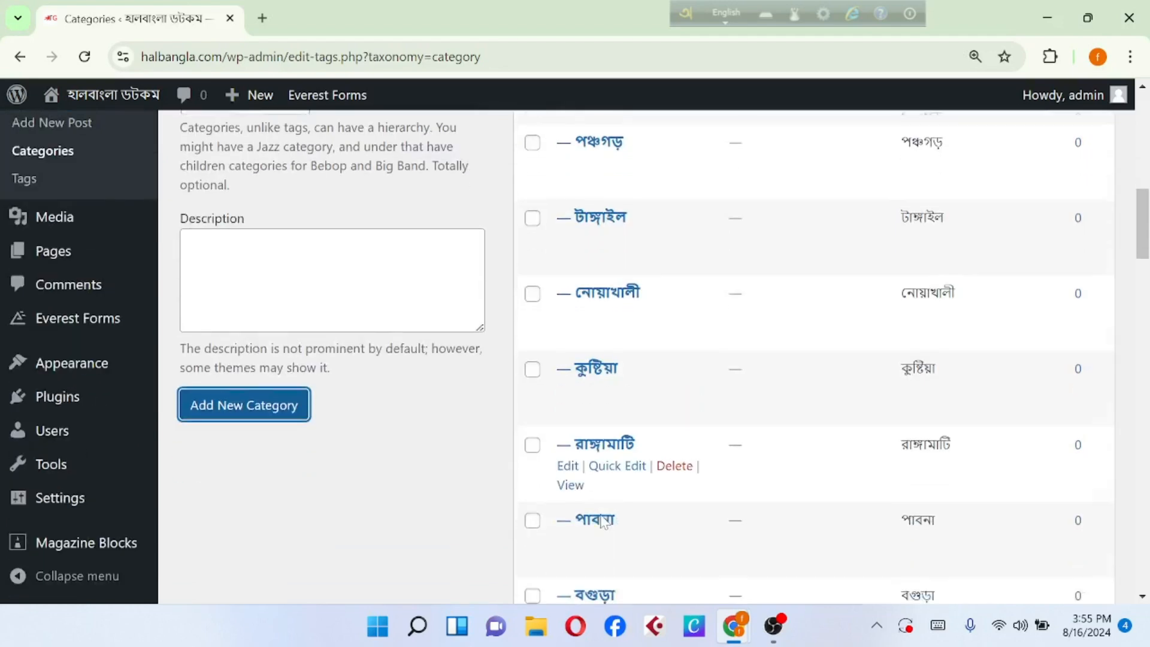
{"action": "scroll", "coordinate": [601, 520], "scroll_direction": "up", "scroll_amount": 6}
{"action": "scroll", "coordinate": [601, 519], "scroll_direction": "up", "scroll_amount": 1}
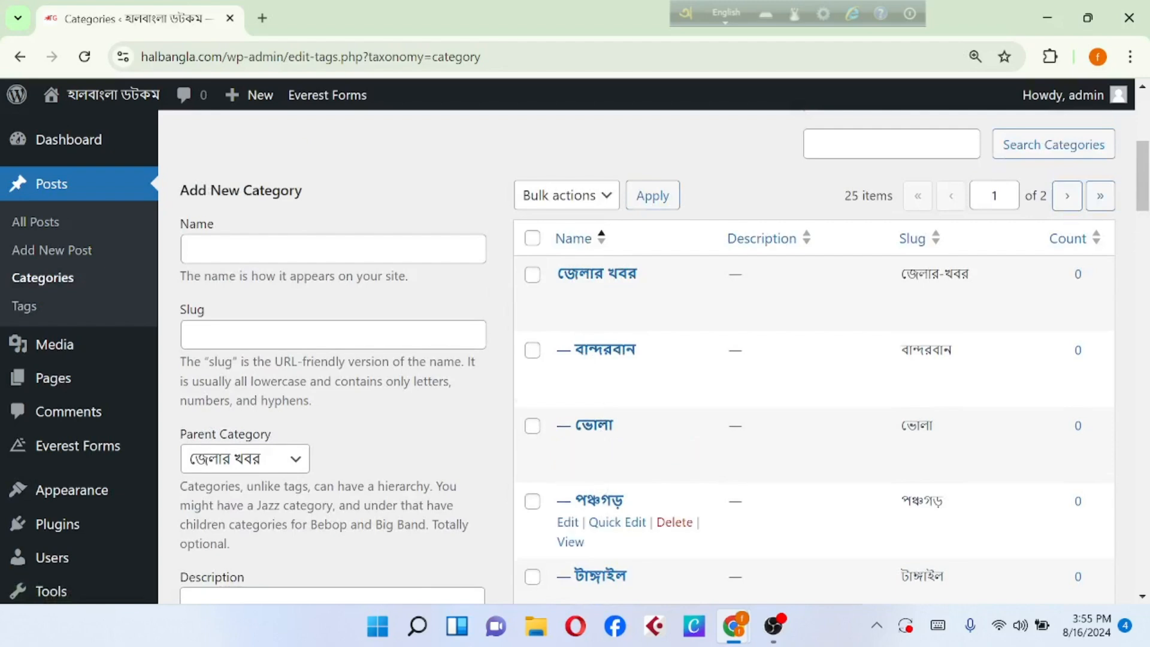
{"action": "scroll", "coordinate": [614, 515], "scroll_direction": "down", "scroll_amount": 4}
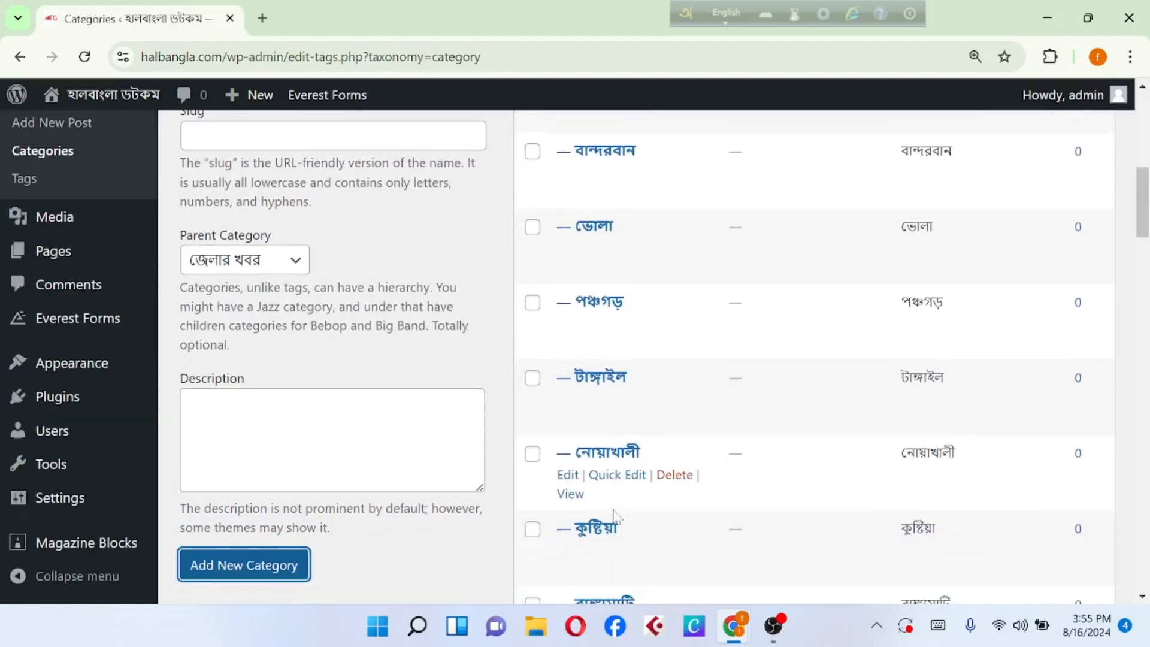
{"action": "scroll", "coordinate": [616, 516], "scroll_direction": "down", "scroll_amount": 4}
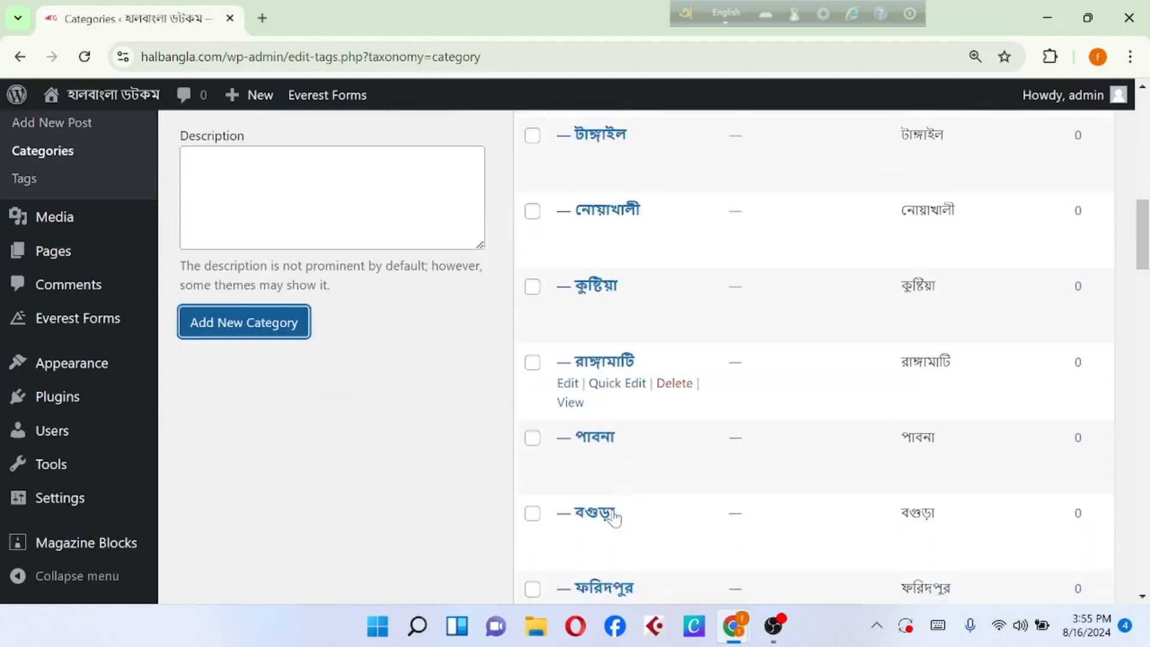
{"action": "scroll", "coordinate": [612, 515], "scroll_direction": "down", "scroll_amount": 1}
{"action": "scroll", "coordinate": [612, 515], "scroll_direction": "up", "scroll_amount": 5}
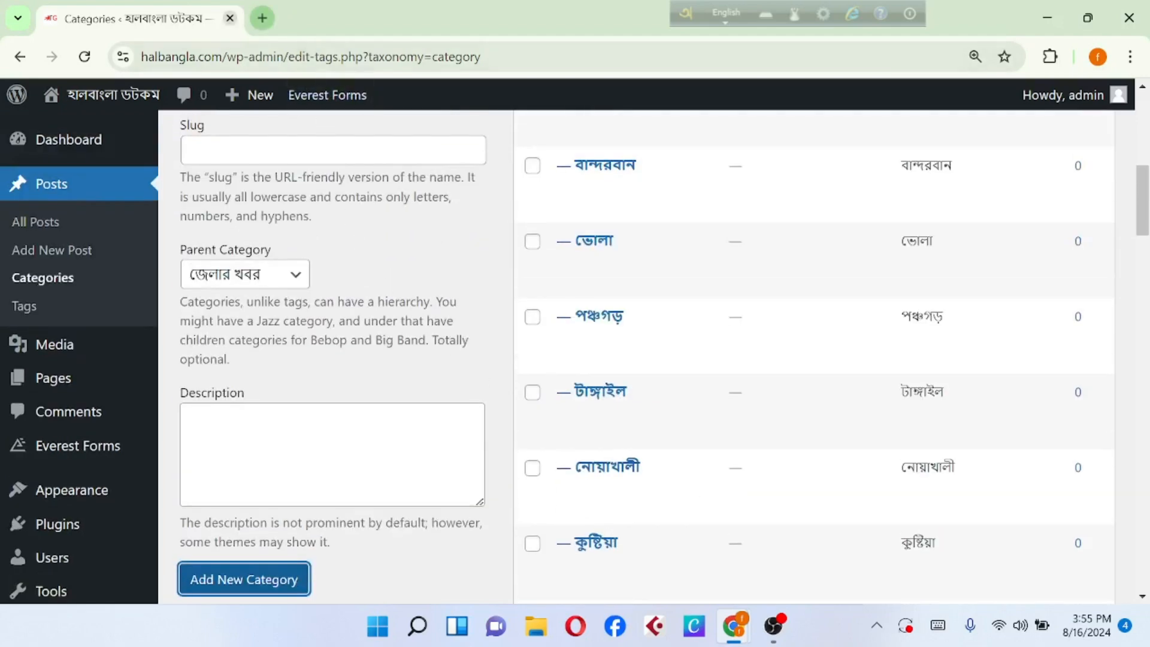
Step: Open the live site in a new tab and examine the items in its navigation bar
{"action": "mouse_move", "coordinate": [125, 94]}
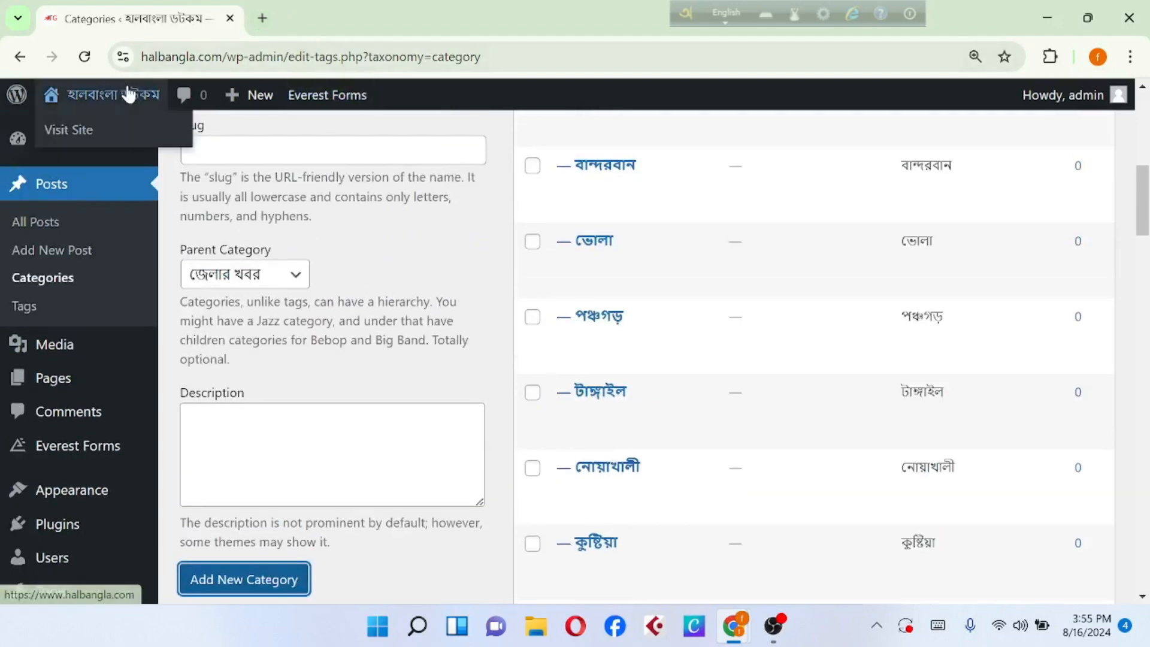
{"action": "right_click", "coordinate": [87, 137]}
{"action": "left_click", "coordinate": [144, 149]}
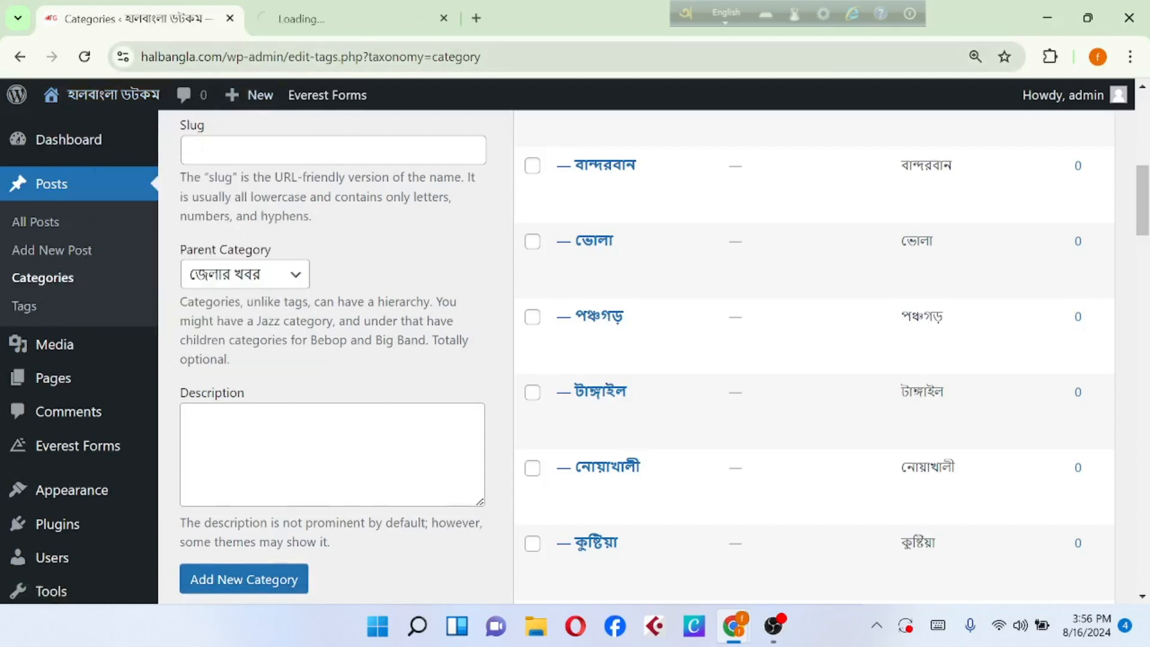
{"action": "left_click", "coordinate": [318, 19]}
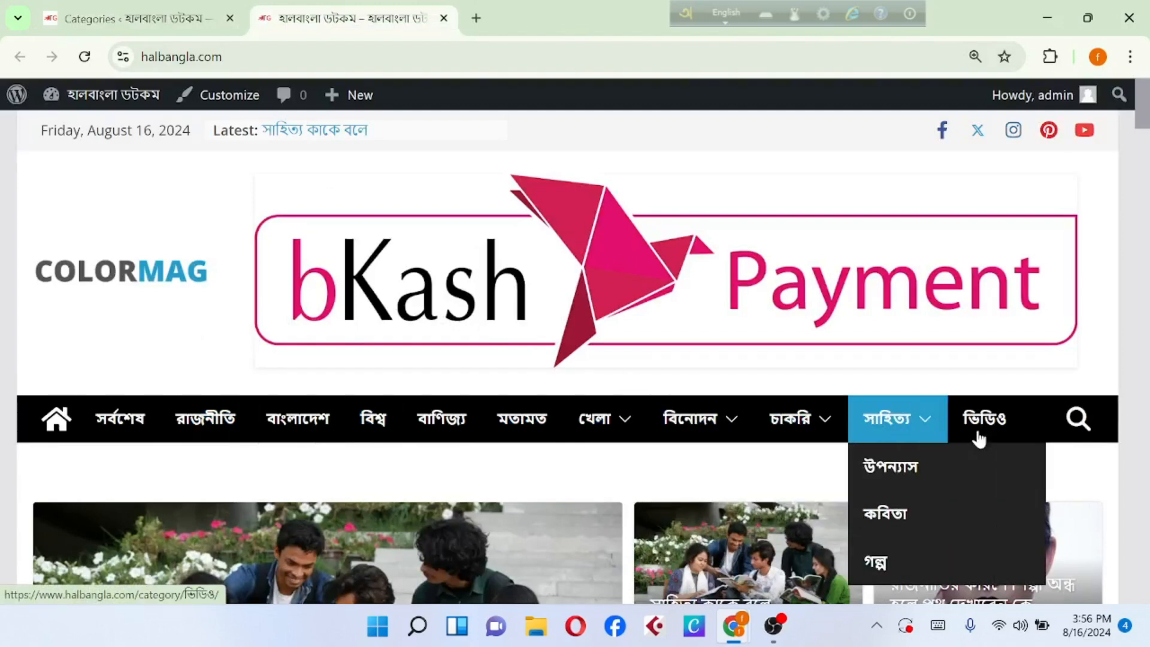
Step: Go back to the admin area, open the menu editor and load Primary (Primary Menu) for editing
{"action": "left_click", "coordinate": [134, 9]}
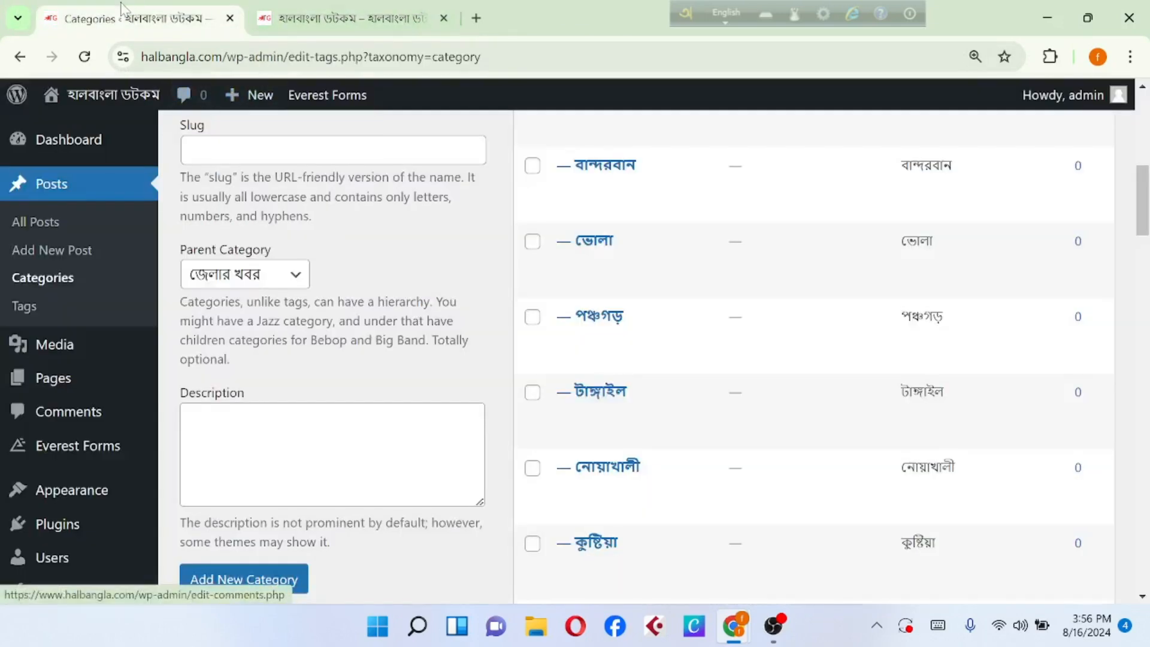
{"action": "scroll", "coordinate": [64, 365], "scroll_direction": "down", "scroll_amount": 3}
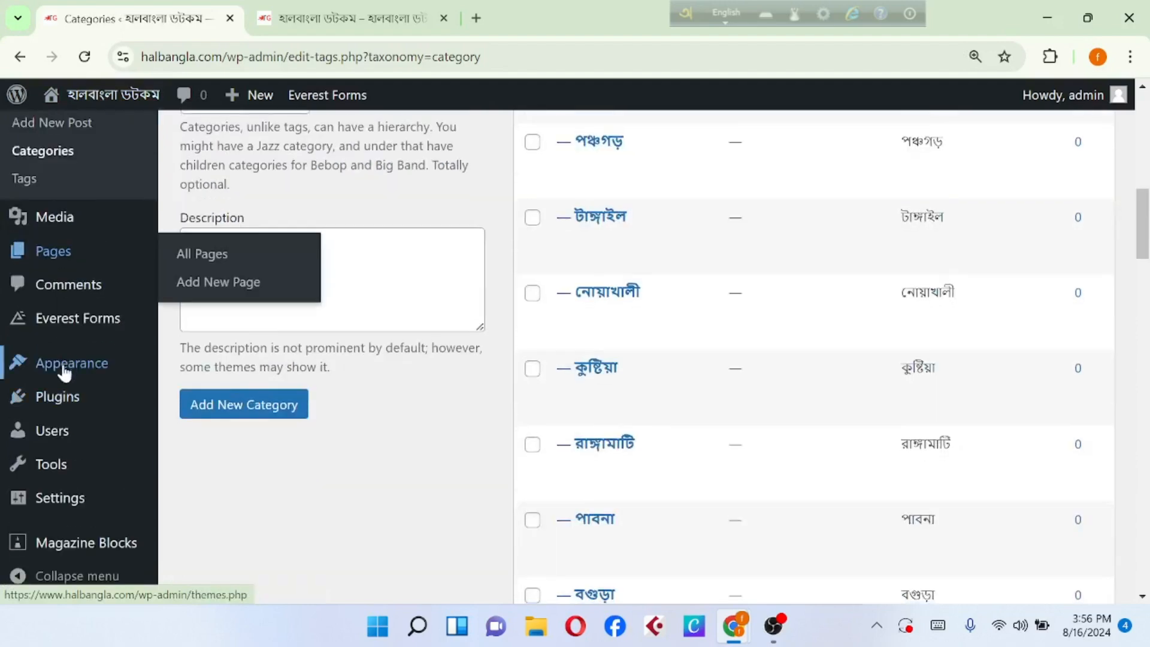
{"action": "mouse_move", "coordinate": [35, 369]}
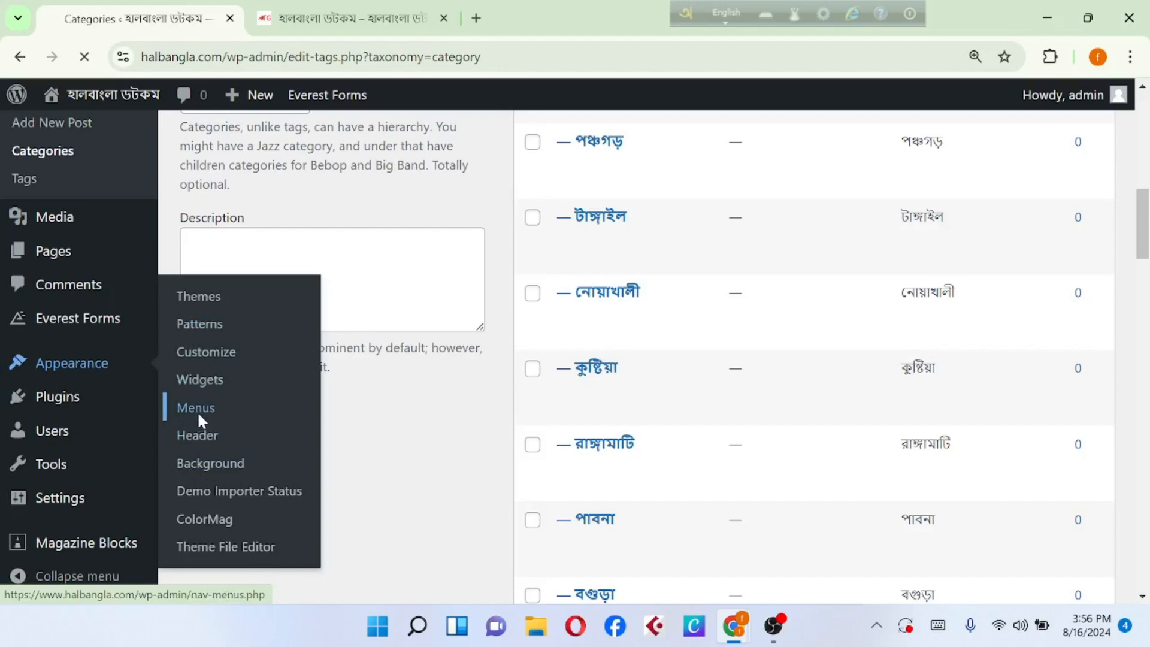
{"action": "scroll", "coordinate": [359, 339], "scroll_direction": "down", "scroll_amount": 5}
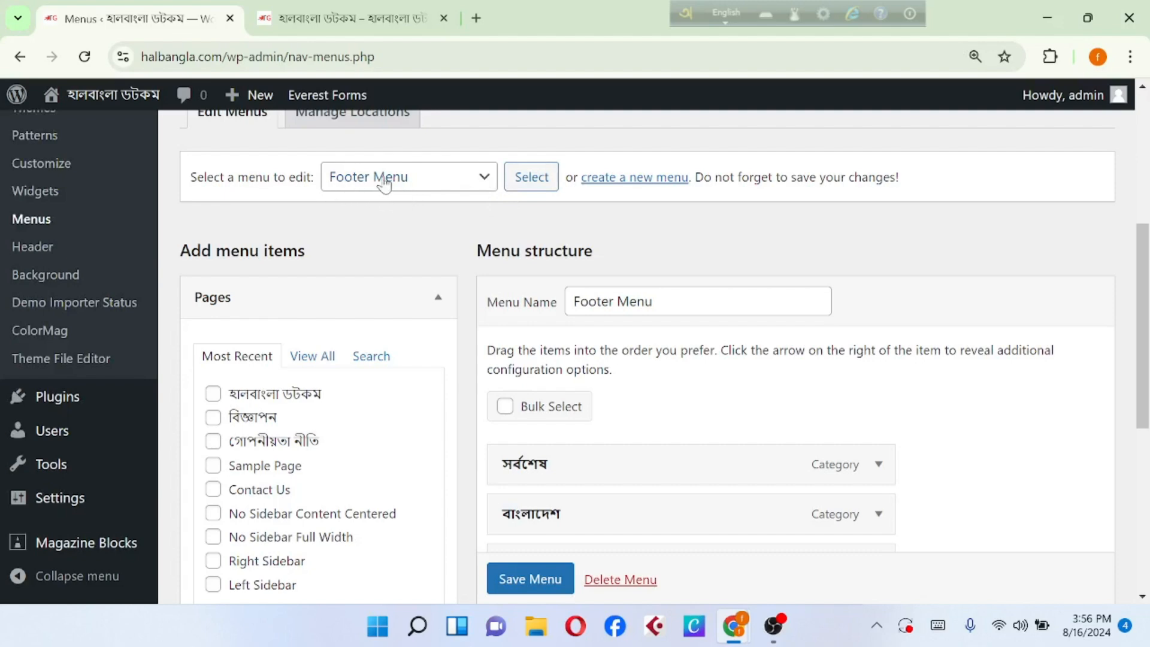
{"action": "left_click", "coordinate": [478, 177]}
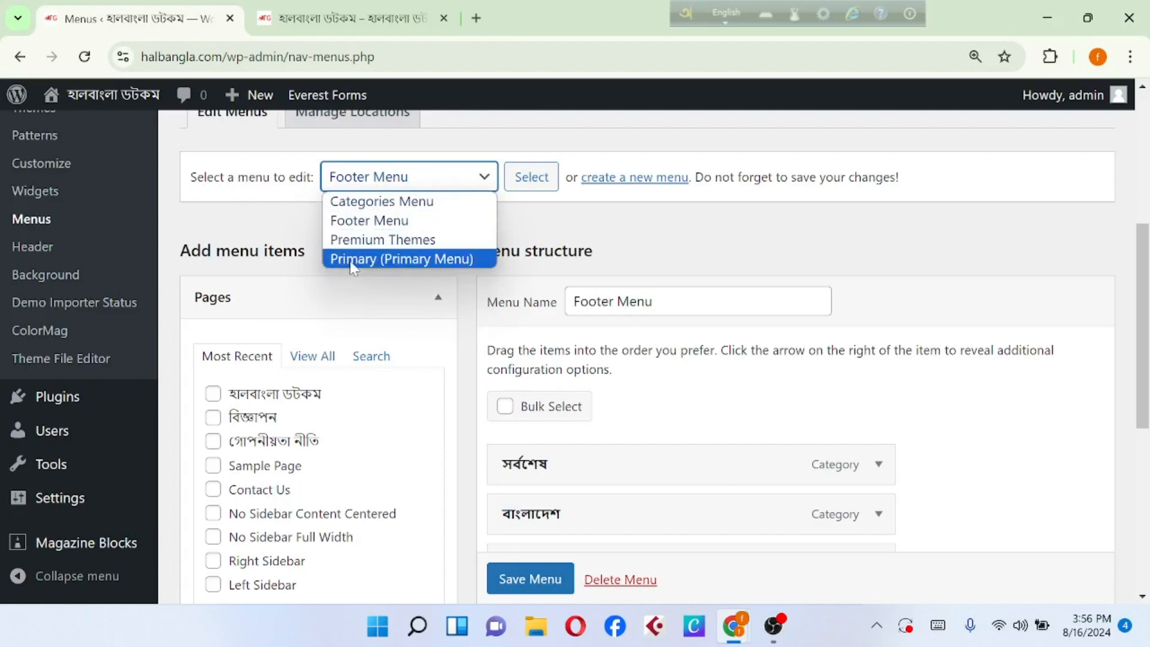
{"action": "left_click", "coordinate": [430, 259]}
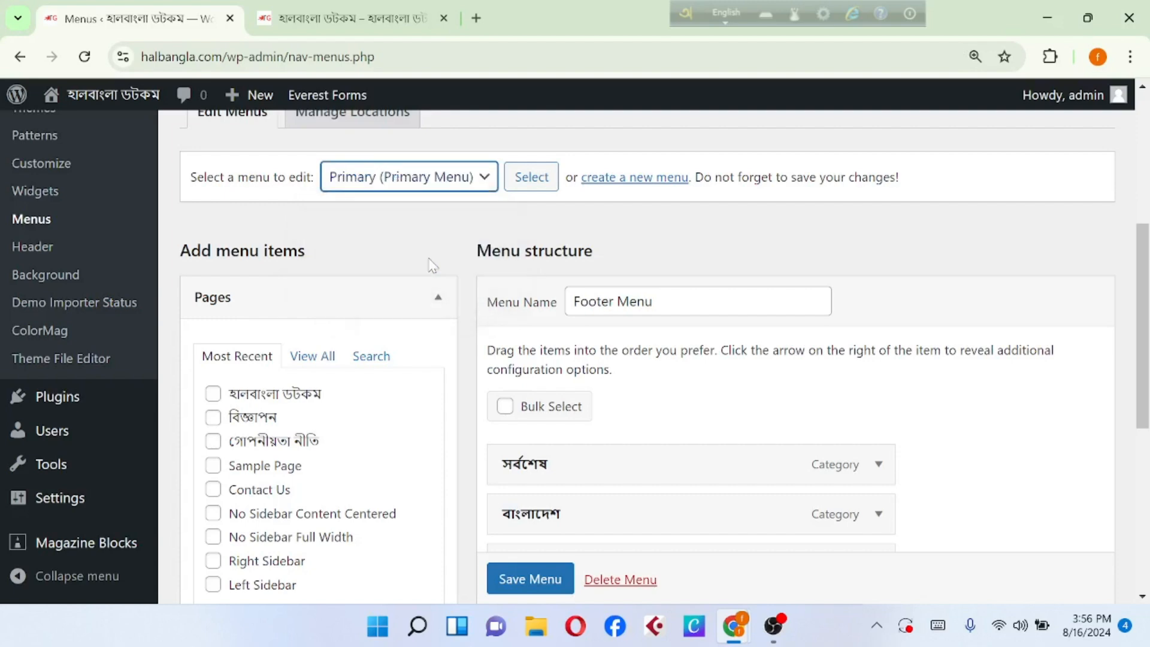
{"action": "left_click", "coordinate": [530, 189]}
Step: Examine the Primary menu's structure, including the top-level categories and the sub items nested beneath them
{"action": "scroll", "coordinate": [527, 191], "scroll_direction": "down", "scroll_amount": 10}
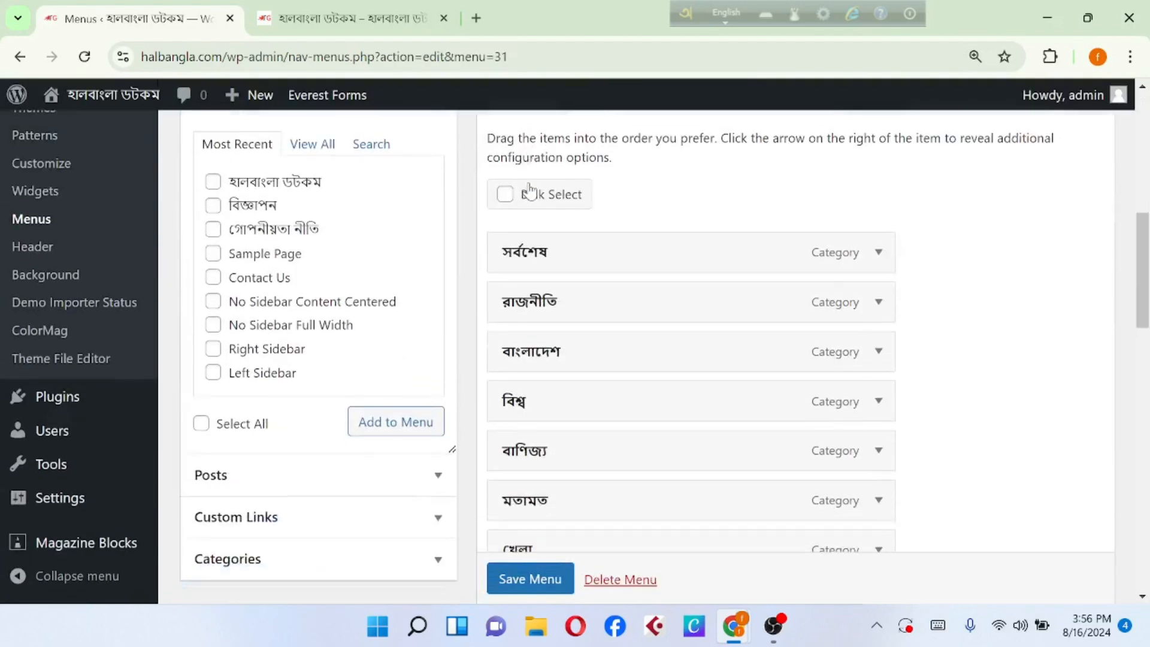
{"action": "scroll", "coordinate": [551, 338], "scroll_direction": "down", "scroll_amount": 8}
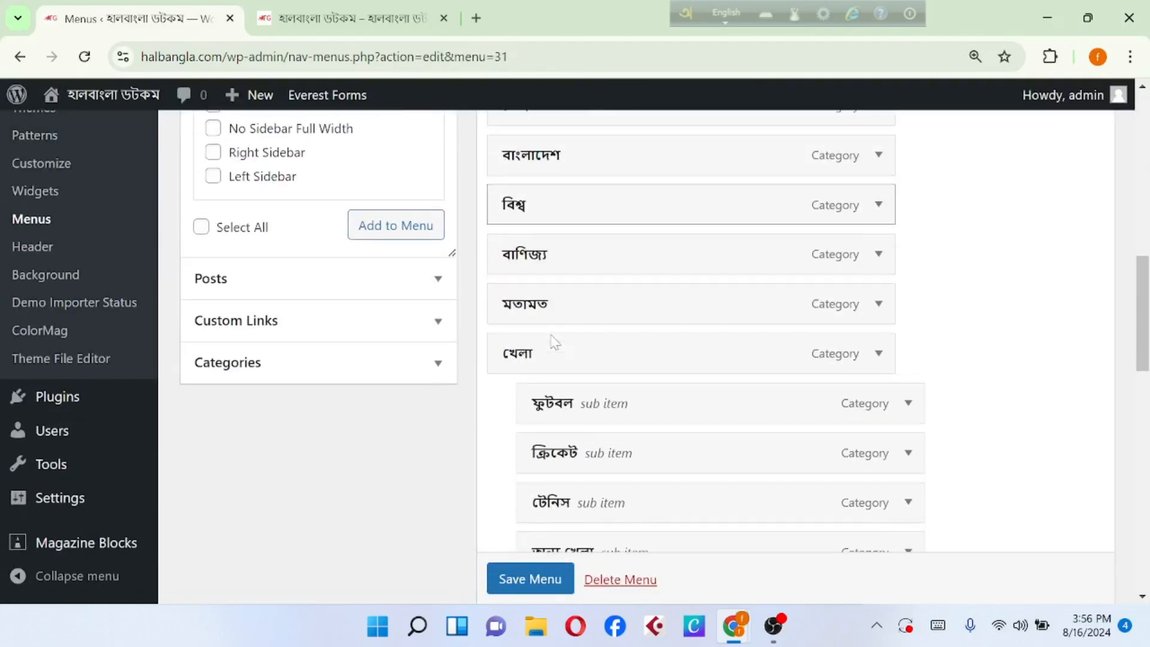
{"action": "scroll", "coordinate": [552, 339], "scroll_direction": "down", "scroll_amount": 4}
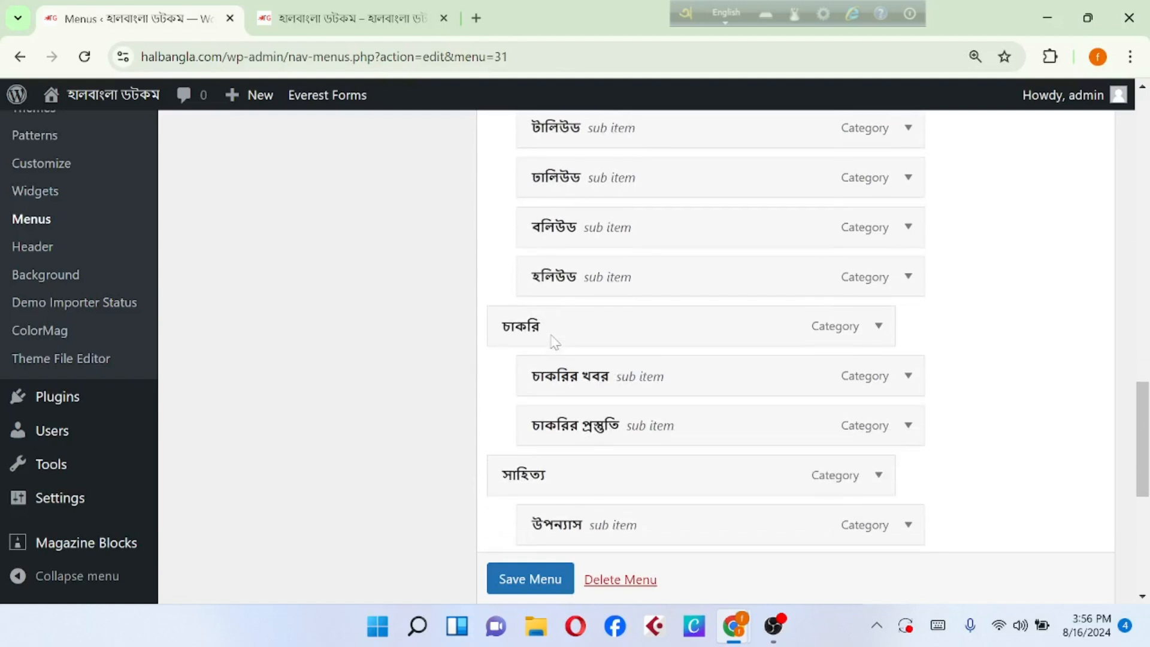
{"action": "scroll", "coordinate": [551, 340], "scroll_direction": "up", "scroll_amount": 3}
{"action": "left_click", "coordinate": [550, 336]}
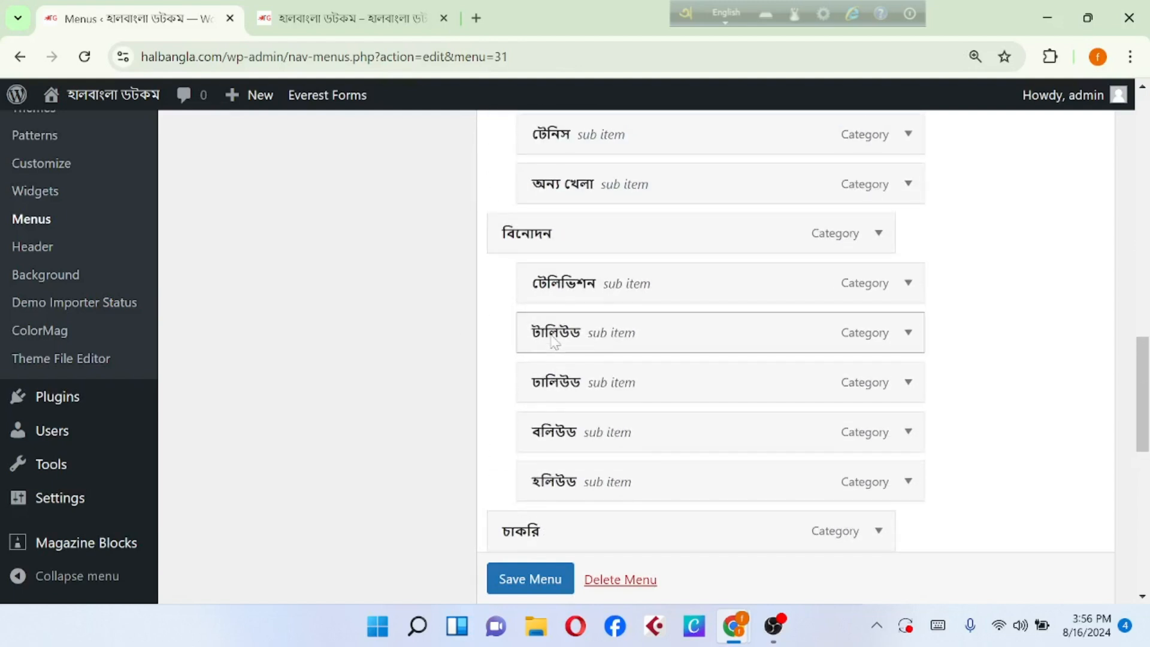
{"action": "scroll", "coordinate": [551, 338], "scroll_direction": "up", "scroll_amount": 6}
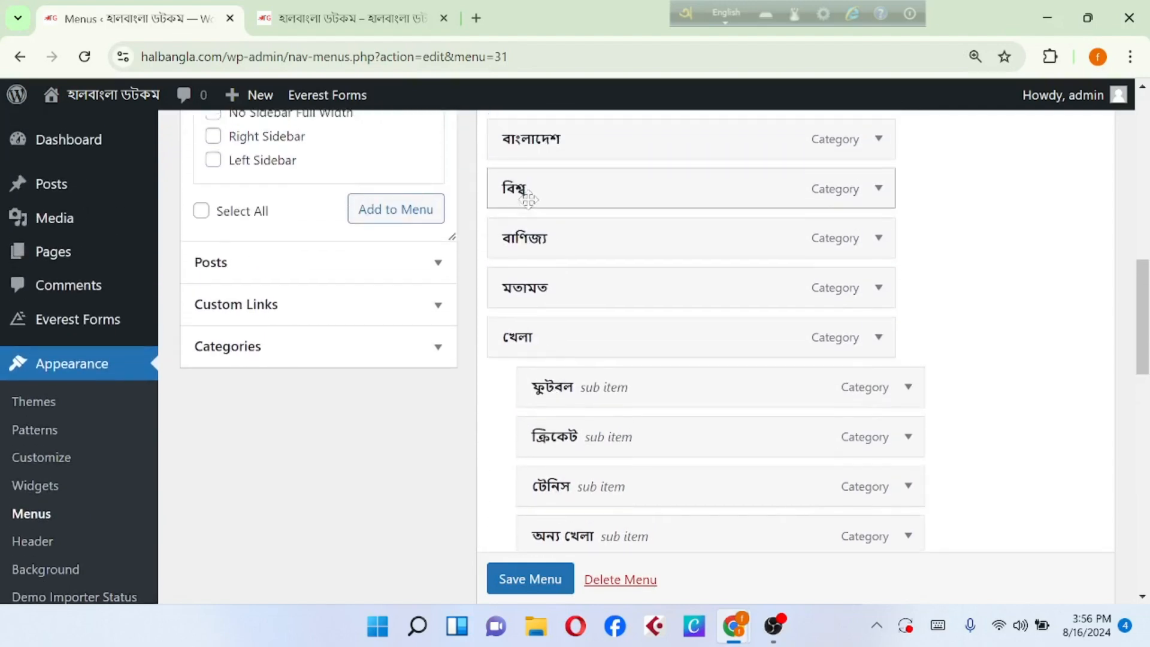
Step: Remove the ভিডিও category item from the end of the Primary menu and save the menu
{"action": "scroll", "coordinate": [521, 192], "scroll_direction": "up", "scroll_amount": 3}
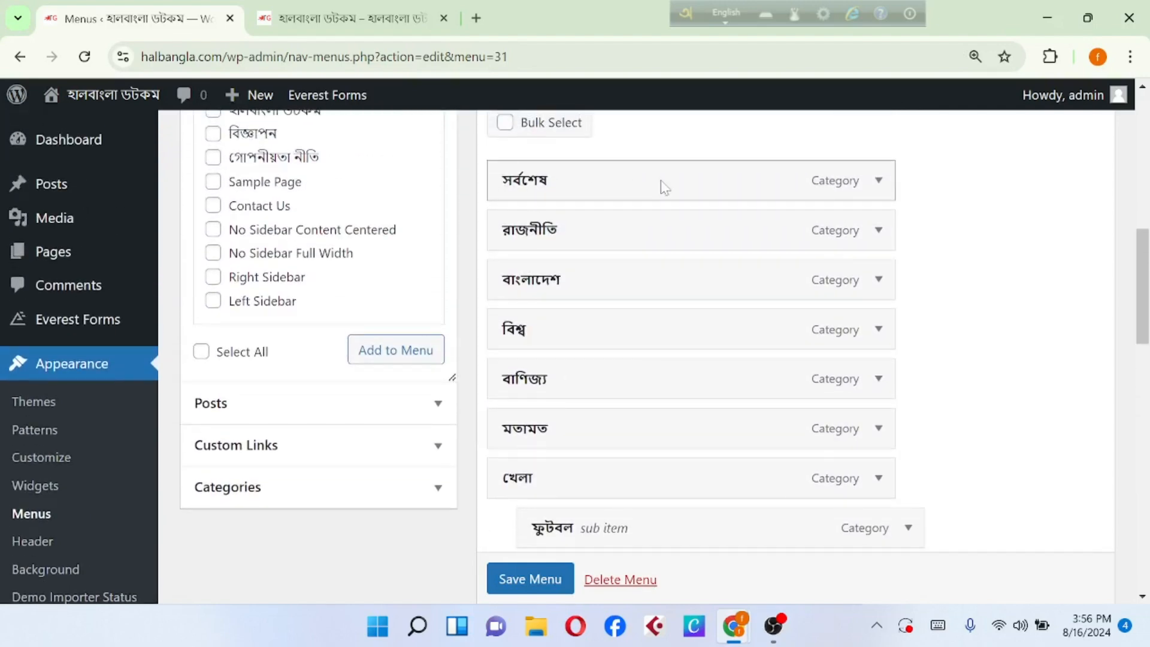
{"action": "scroll", "coordinate": [663, 182], "scroll_direction": "down", "scroll_amount": 13}
{"action": "scroll", "coordinate": [663, 186], "scroll_direction": "down", "scroll_amount": 6}
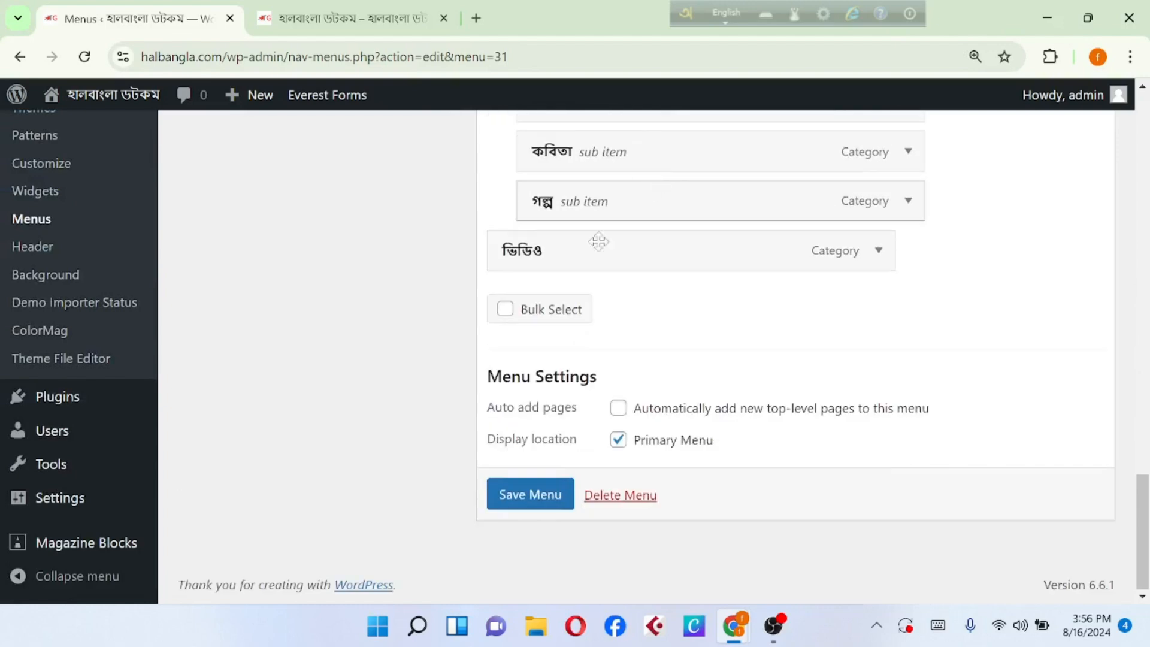
{"action": "left_click", "coordinate": [878, 252]}
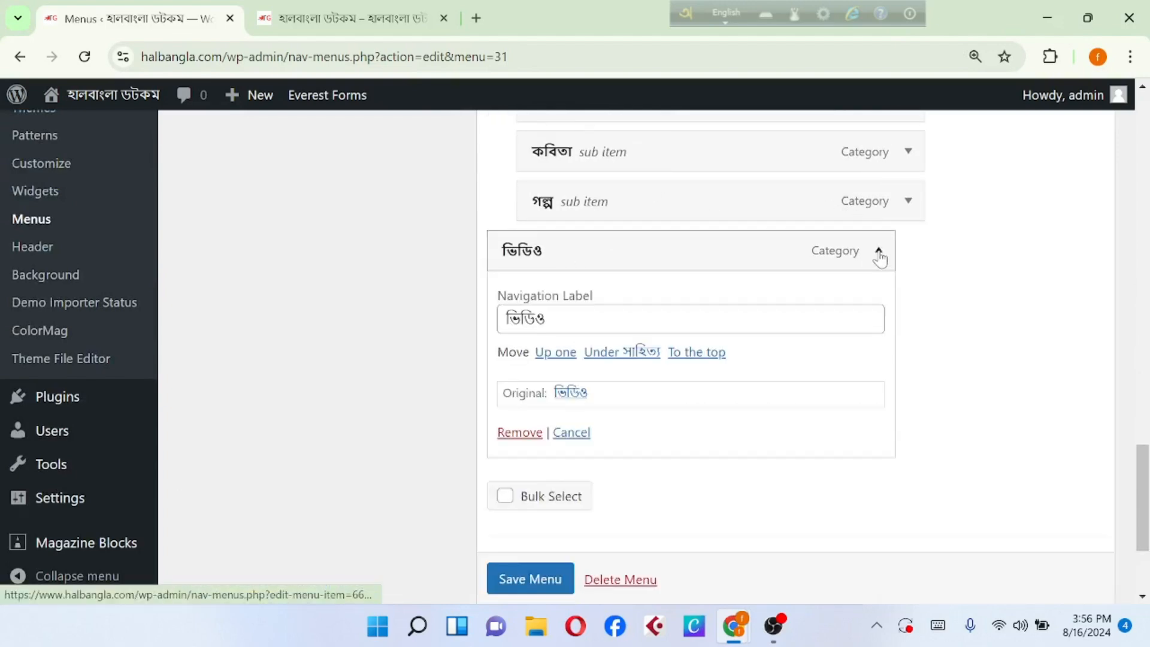
{"action": "left_click", "coordinate": [516, 435]}
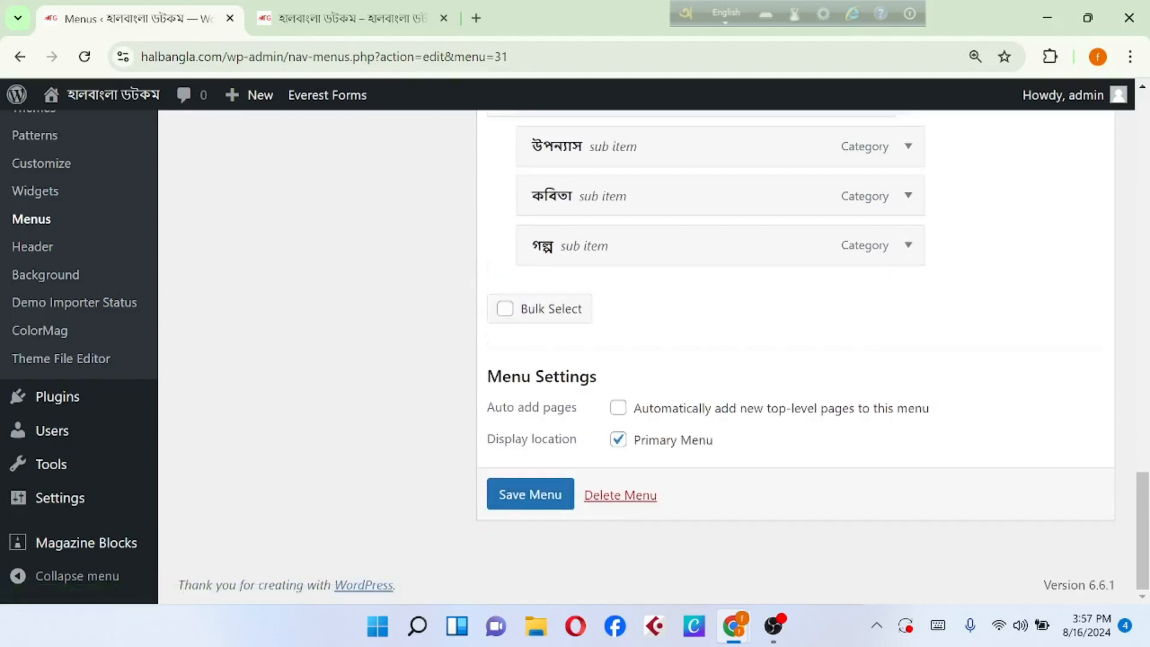
{"action": "left_click", "coordinate": [520, 503]}
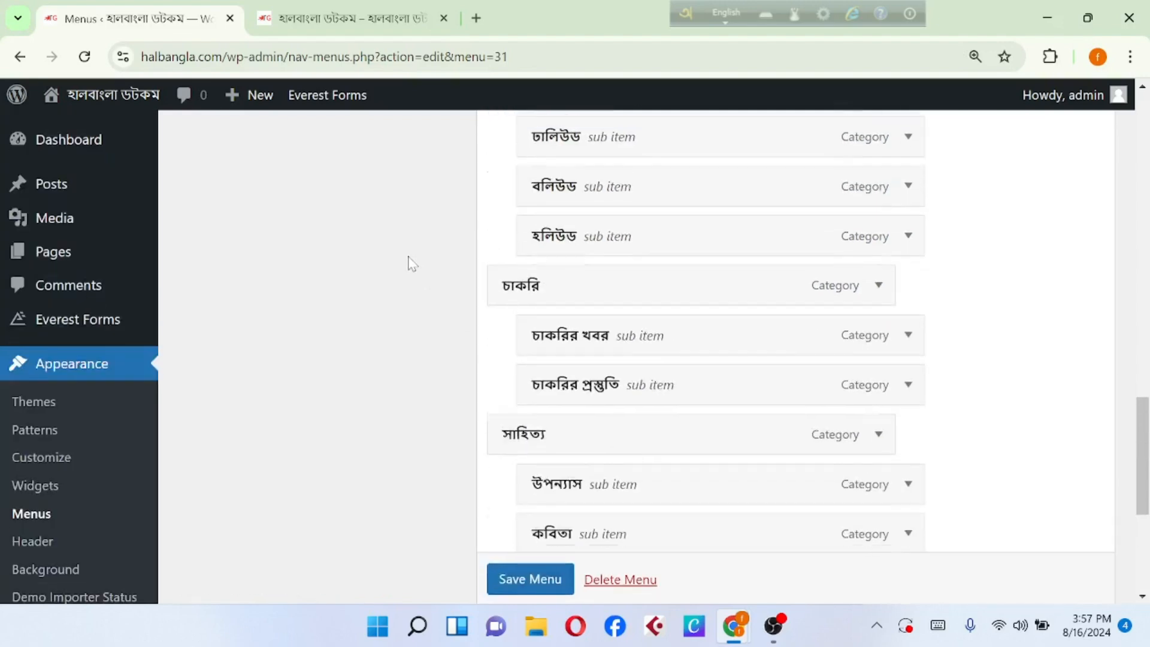
Step: Show the full list of categories available as menu items and select জেলার খবর
{"action": "scroll", "coordinate": [412, 264], "scroll_direction": "up", "scroll_amount": 5}
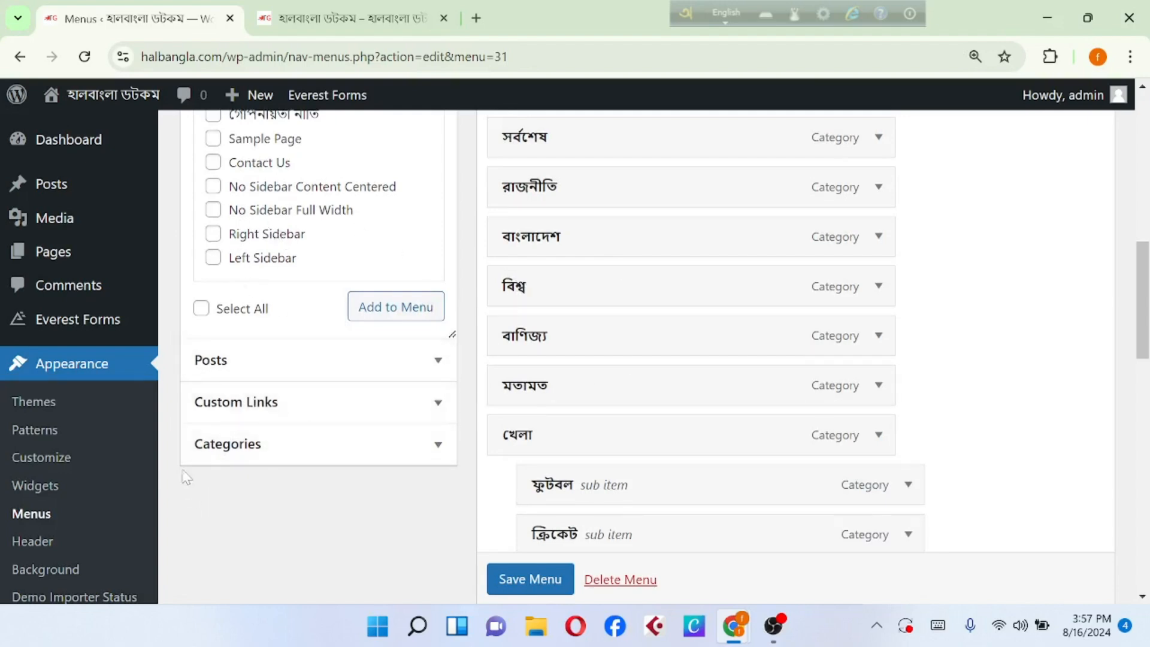
{"action": "left_click", "coordinate": [239, 446]}
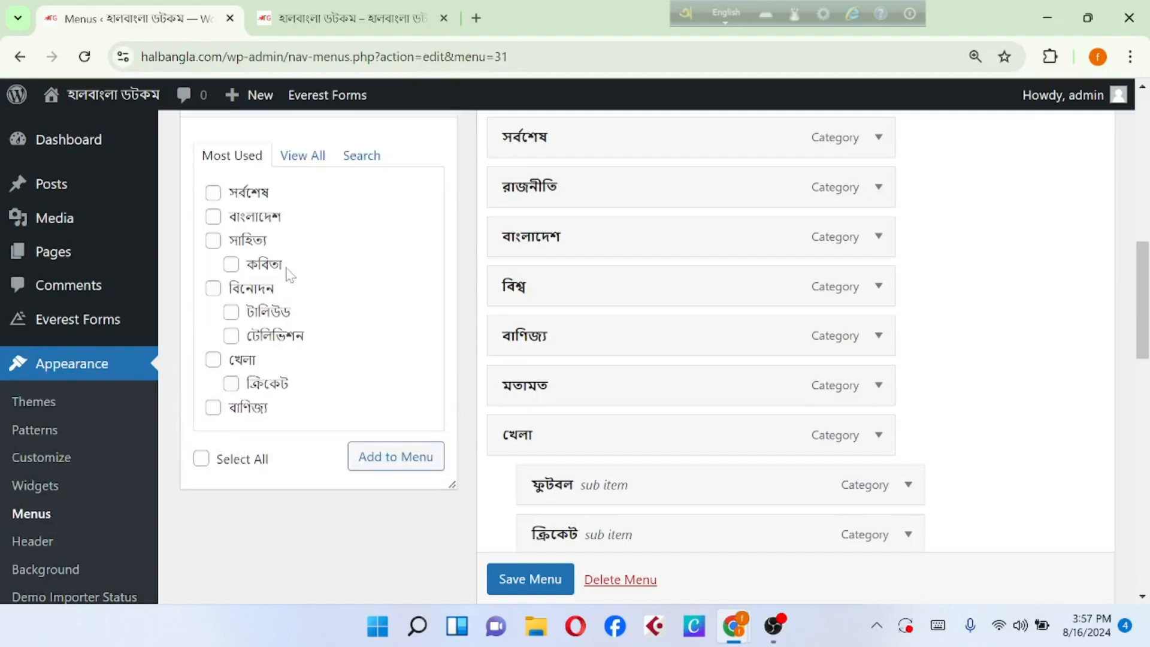
{"action": "scroll", "coordinate": [267, 239], "scroll_direction": "down", "scroll_amount": 3}
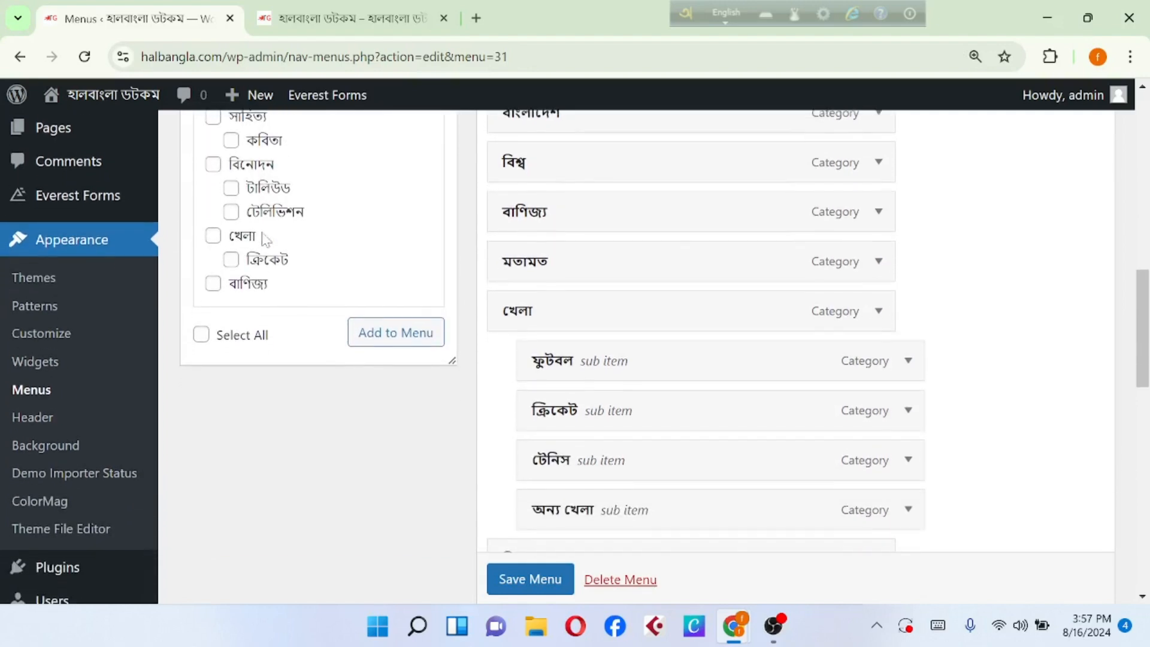
{"action": "scroll", "coordinate": [265, 238], "scroll_direction": "up", "scroll_amount": 2}
{"action": "scroll", "coordinate": [265, 238], "scroll_direction": "up", "scroll_amount": 3}
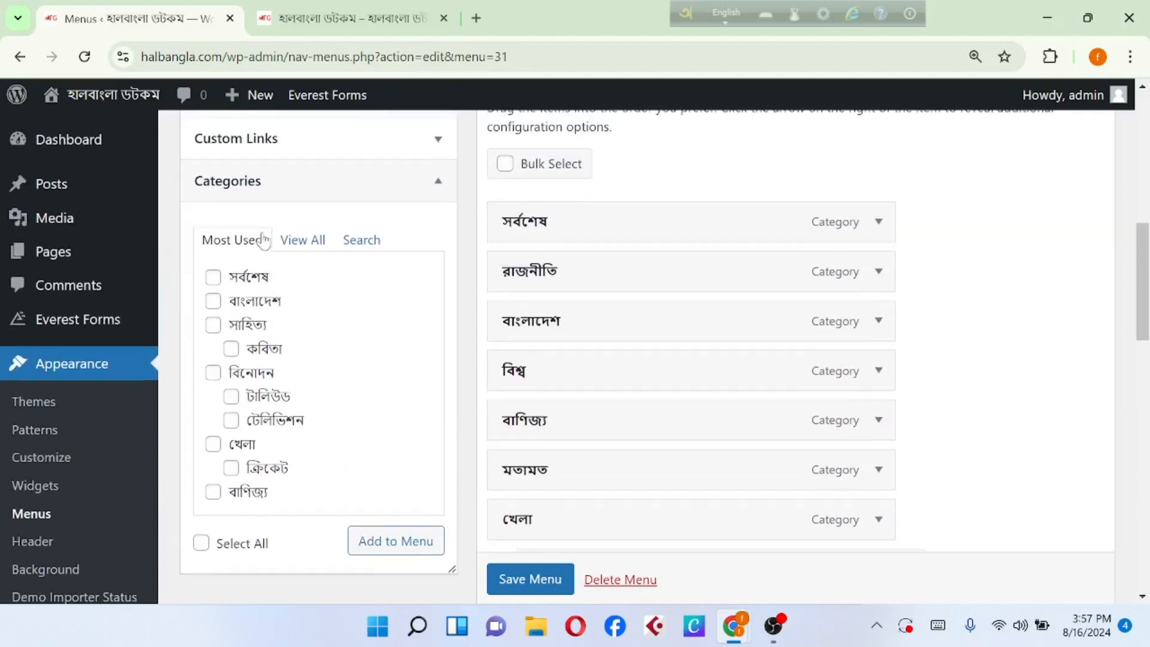
{"action": "left_click", "coordinate": [307, 242]}
{"action": "scroll", "coordinate": [323, 302], "scroll_direction": "down", "scroll_amount": 2}
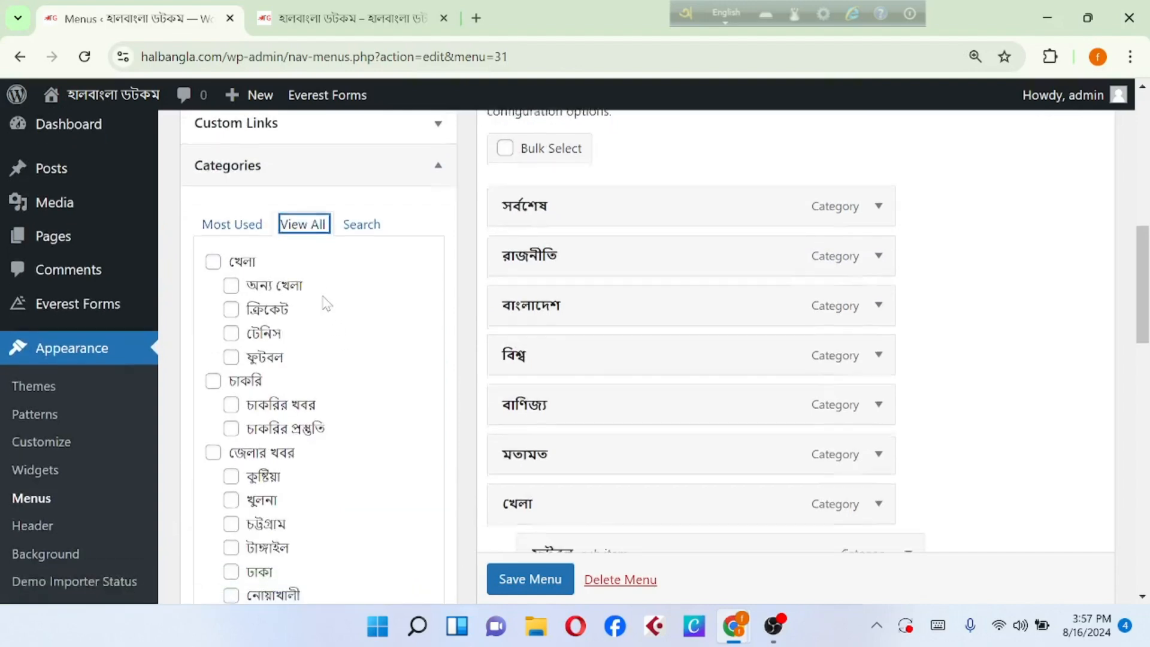
{"action": "scroll", "coordinate": [238, 366], "scroll_direction": "down", "scroll_amount": 2}
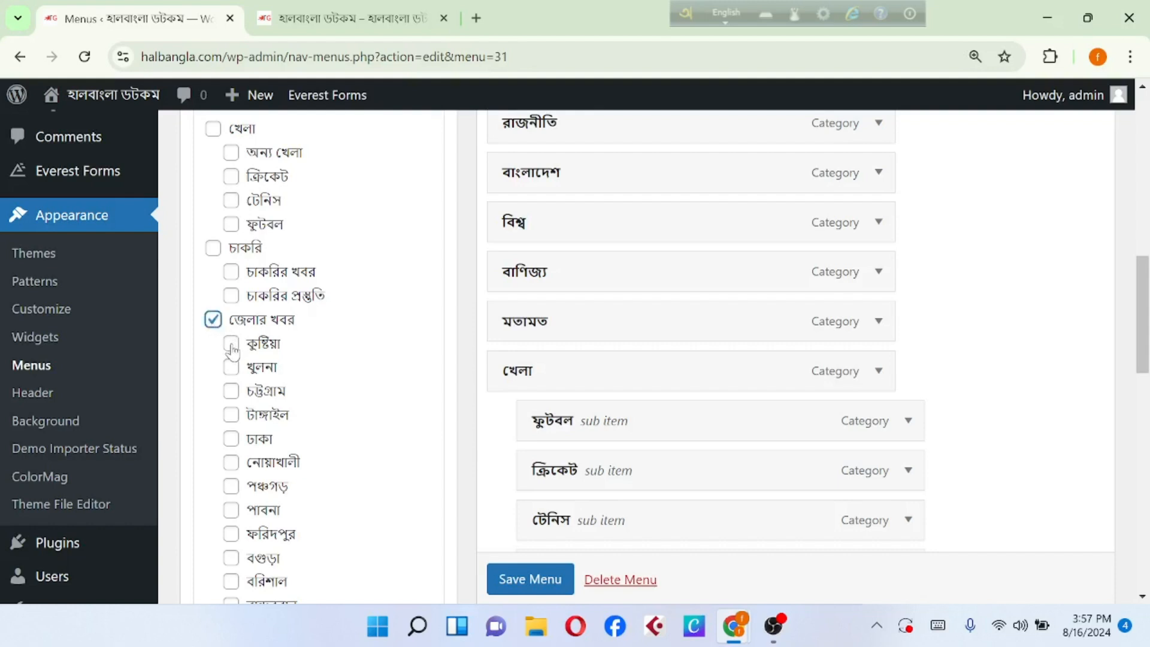
Step: Select the জেলার খবর subcategories কুষ্টিয়া, খুলনা, চট্টগ্রাম, টাঙ্গাইল, ঢাকা, নোয়াখালী and পঞ্চগড় for the menu
{"action": "left_click", "coordinate": [232, 347]}
{"action": "left_click", "coordinate": [232, 367]}
{"action": "left_click", "coordinate": [232, 392]}
{"action": "left_click", "coordinate": [233, 415]}
{"action": "left_click", "coordinate": [232, 440]}
{"action": "left_click", "coordinate": [233, 466]}
{"action": "left_click", "coordinate": [232, 488]}
{"action": "left_click", "coordinate": [231, 464]}
{"action": "scroll", "coordinate": [234, 472], "scroll_direction": "down", "scroll_amount": 2}
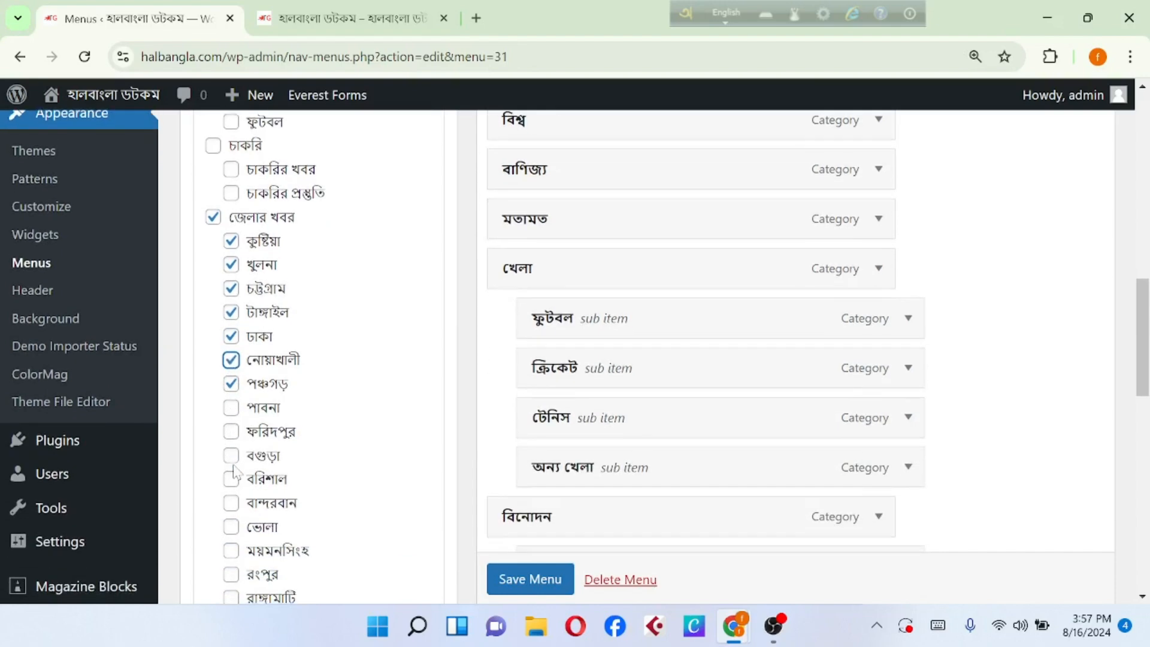
Step: Select the remaining district subcategories: পাবনা, ফরিদপুর, বগুড়া, বরিশাল, বান্দরবান, ভোলা, ময়মনসিংহ, রংপুর, রাঙ্গামাটি, রাজশাহী and সিলেট
{"action": "left_click", "coordinate": [231, 411]}
{"action": "left_click", "coordinate": [232, 435]}
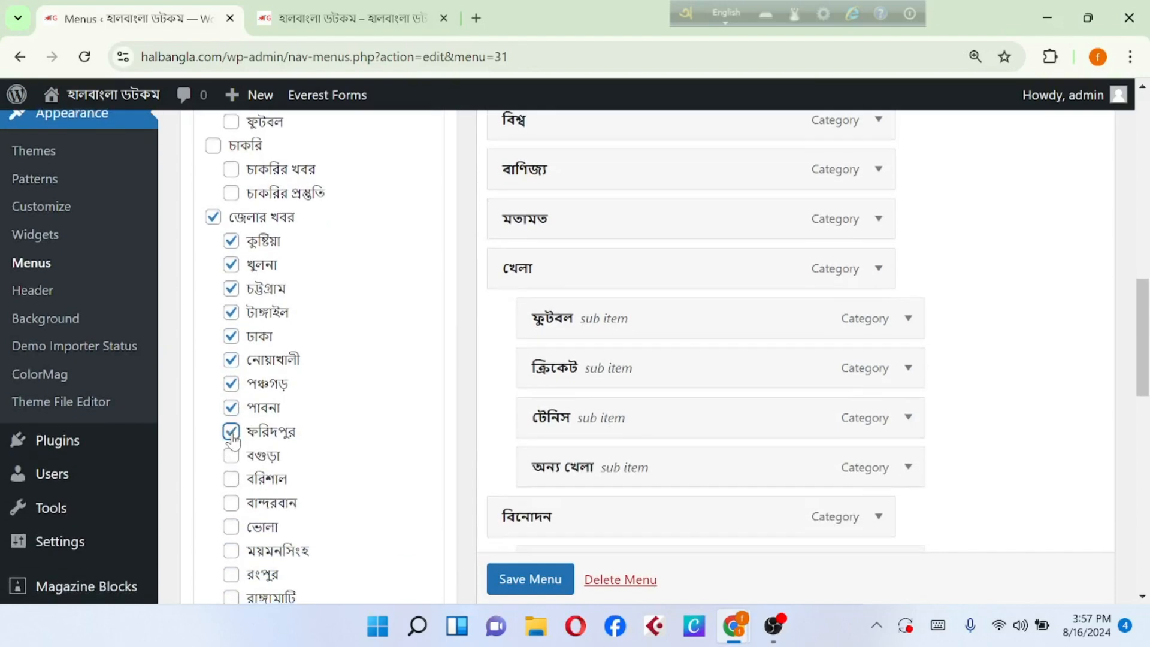
{"action": "left_click", "coordinate": [233, 481]}
{"action": "left_click", "coordinate": [233, 506]}
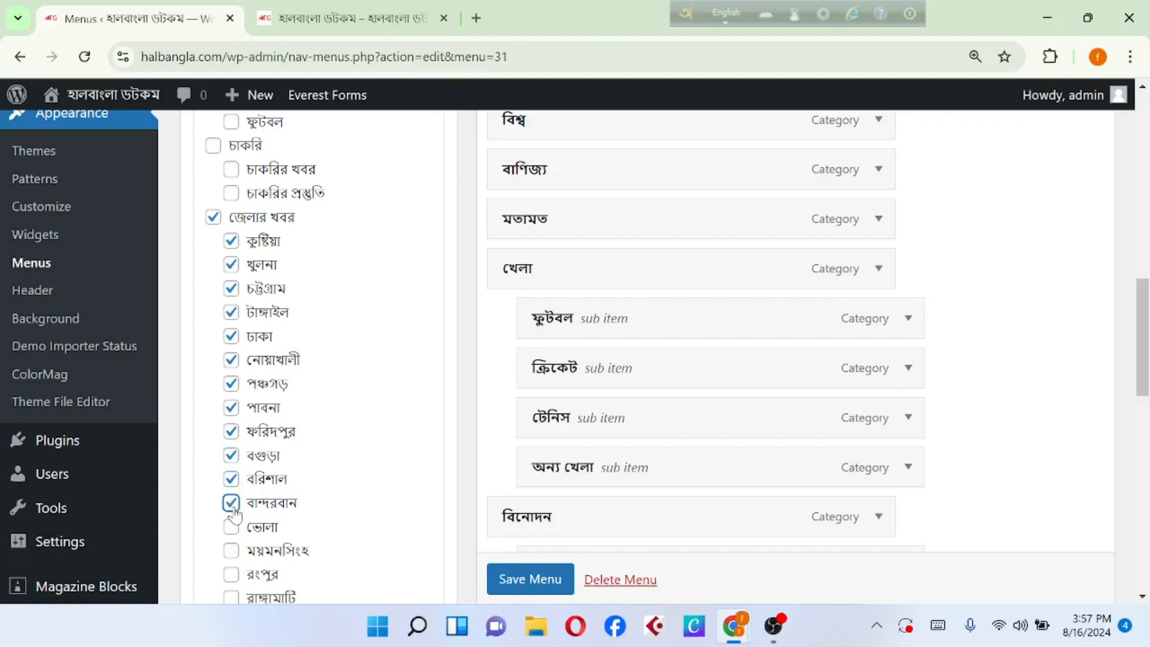
{"action": "left_click", "coordinate": [231, 551]}
{"action": "left_click", "coordinate": [231, 574]}
{"action": "scroll", "coordinate": [233, 577], "scroll_direction": "down", "scroll_amount": 1}
{"action": "left_click", "coordinate": [232, 521]}
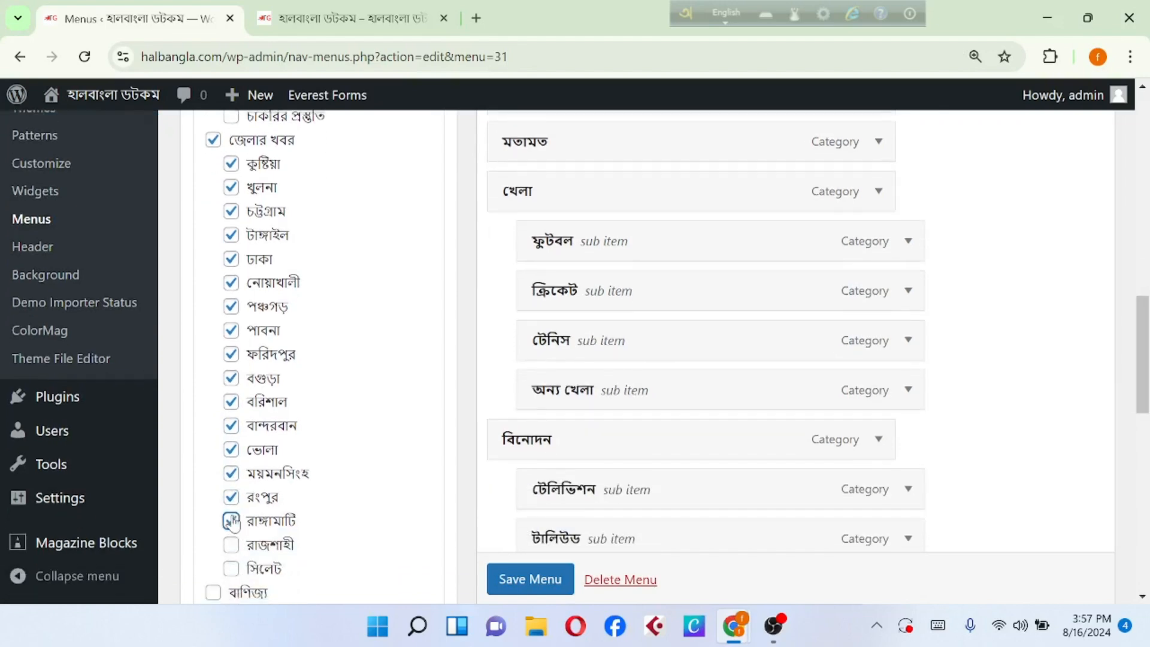
{"action": "left_click", "coordinate": [232, 546]}
{"action": "left_click", "coordinate": [231, 568]}
{"action": "scroll", "coordinate": [235, 575], "scroll_direction": "down", "scroll_amount": 7}
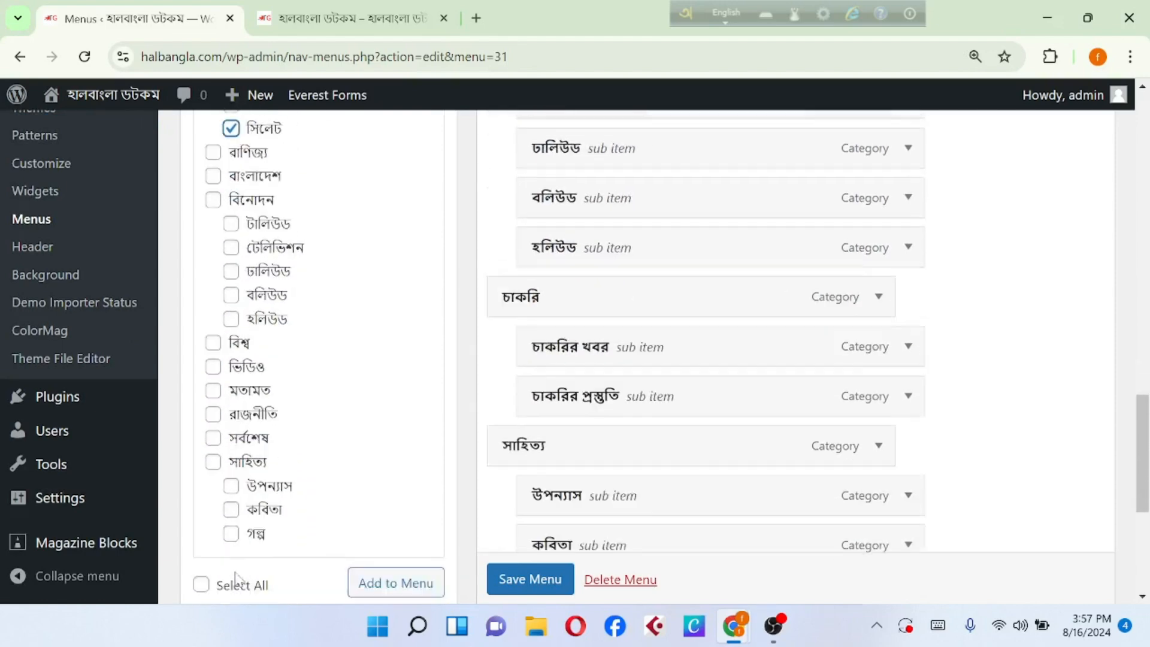
Step: Add the selected জেলার খবর and district categories to the Primary menu and save it
{"action": "scroll", "coordinate": [236, 578], "scroll_direction": "down", "scroll_amount": 2}
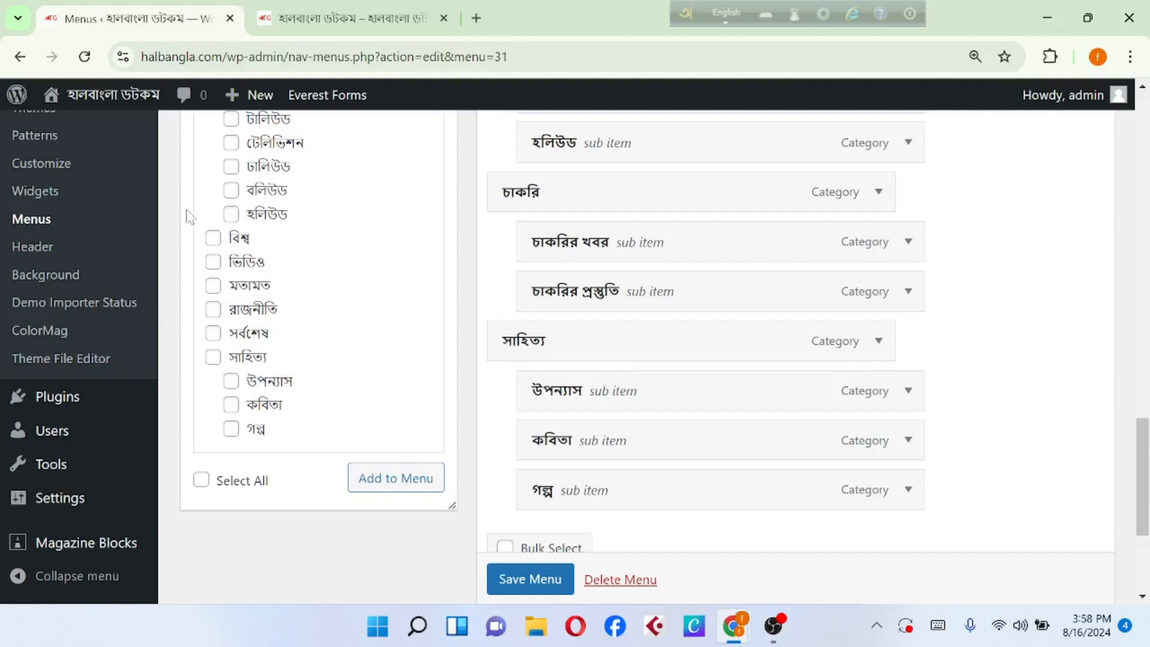
{"action": "left_click", "coordinate": [390, 490]}
{"action": "scroll", "coordinate": [637, 431], "scroll_direction": "down", "scroll_amount": 5}
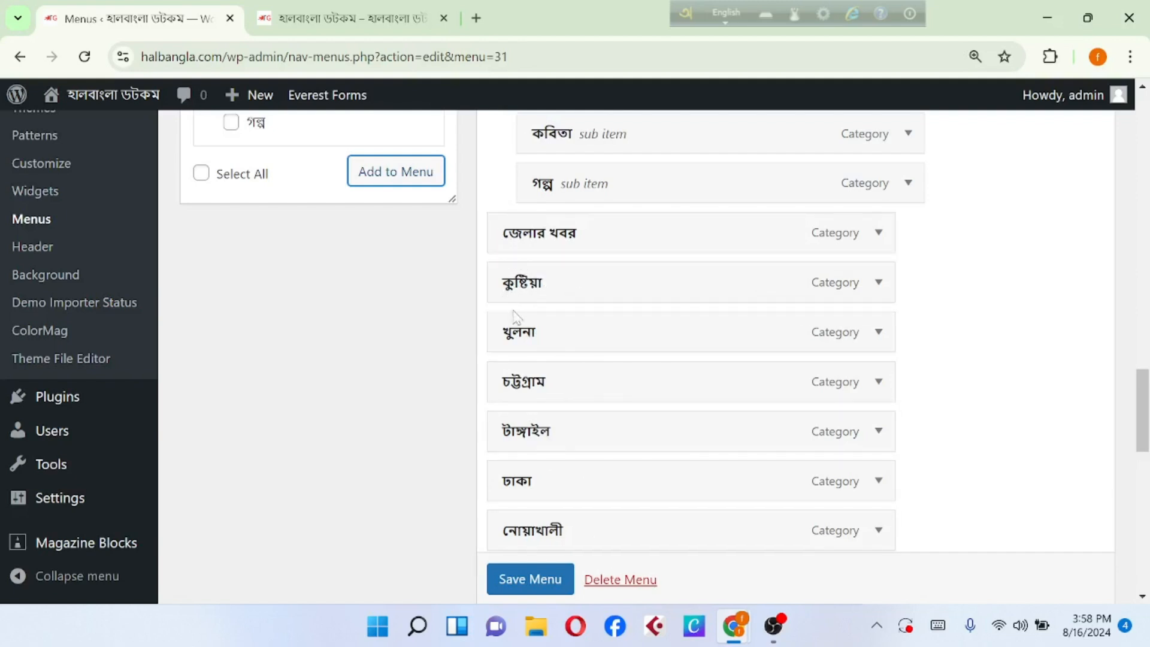
{"action": "scroll", "coordinate": [534, 580], "scroll_direction": "down", "scroll_amount": 1}
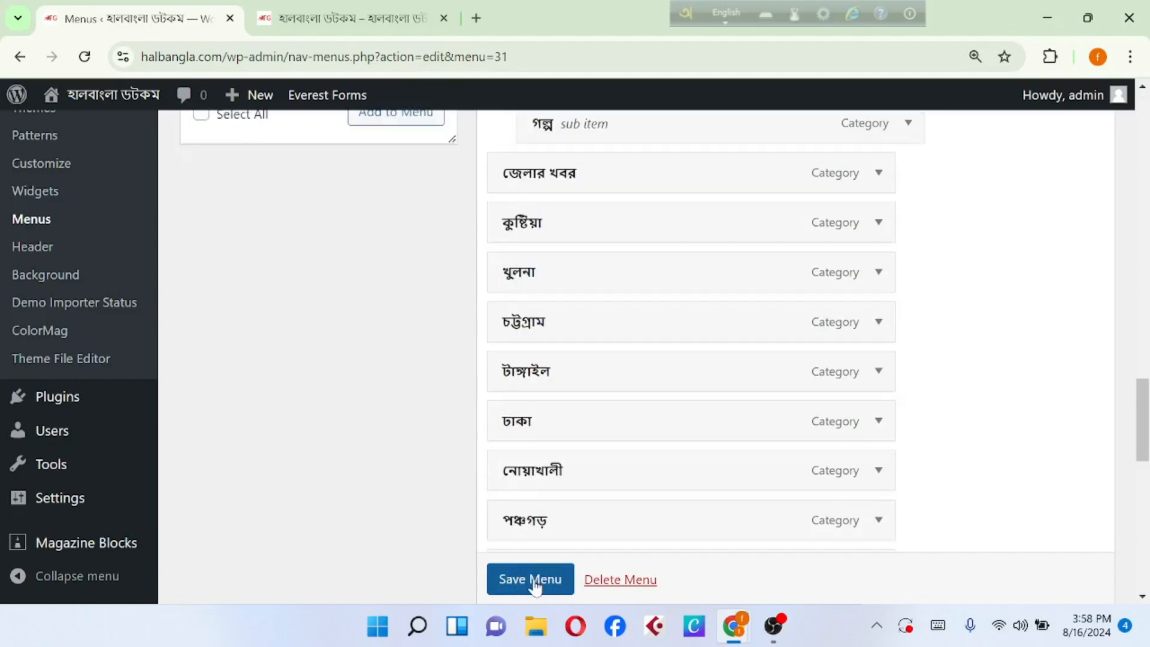
{"action": "left_click", "coordinate": [535, 581]}
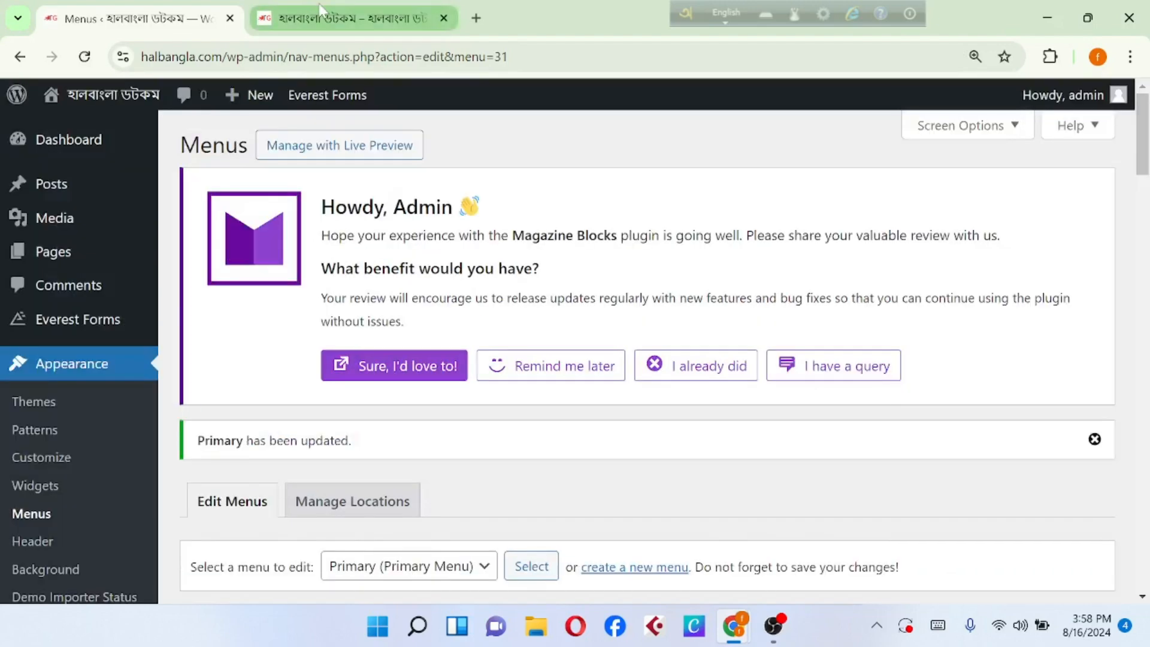
Step: Reload the live site and examine how জেলার খবর and the districts are arranged in the navigation bar
{"action": "left_click", "coordinate": [320, 9]}
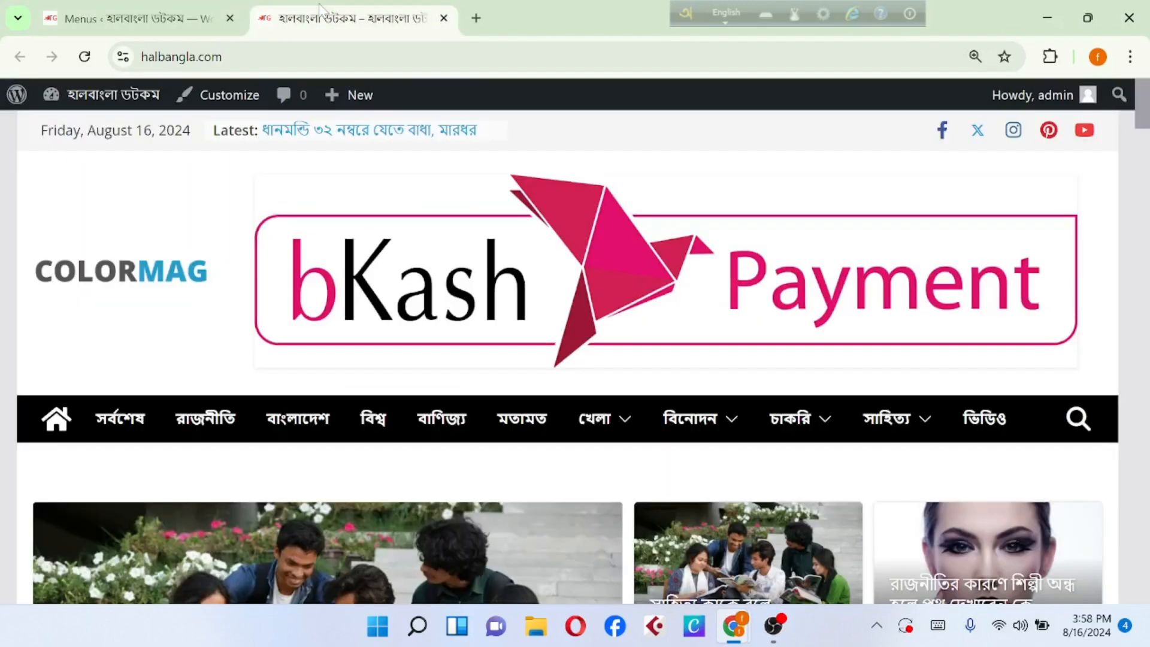
{"action": "left_click", "coordinate": [79, 60]}
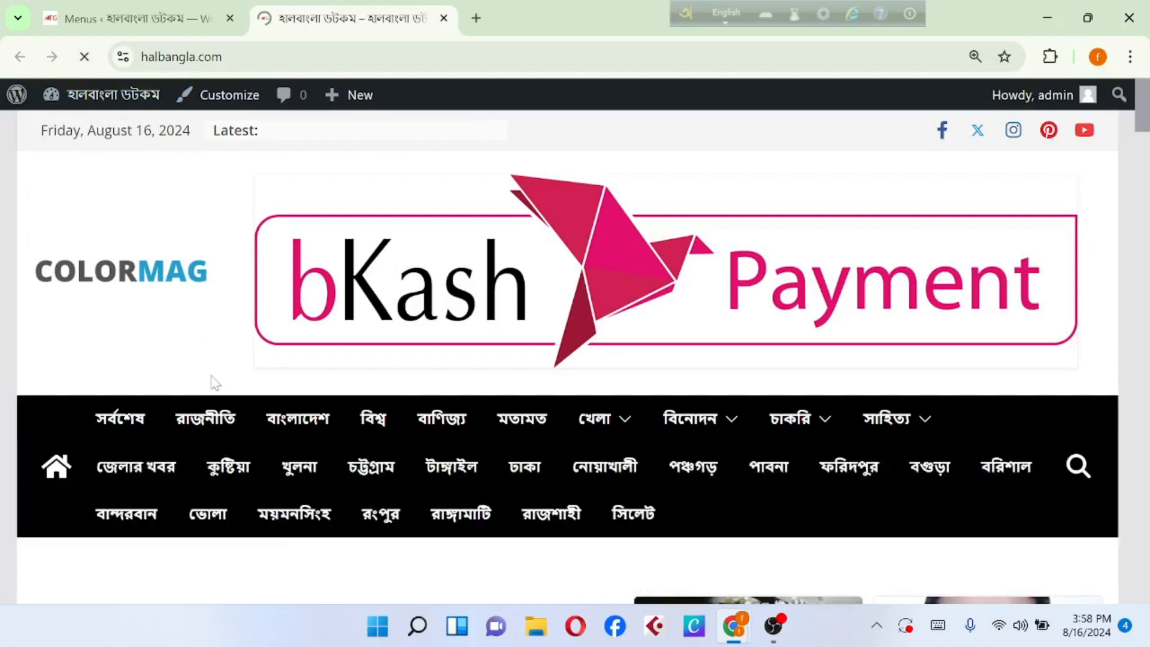
{"action": "scroll", "coordinate": [242, 395], "scroll_direction": "down", "scroll_amount": 3}
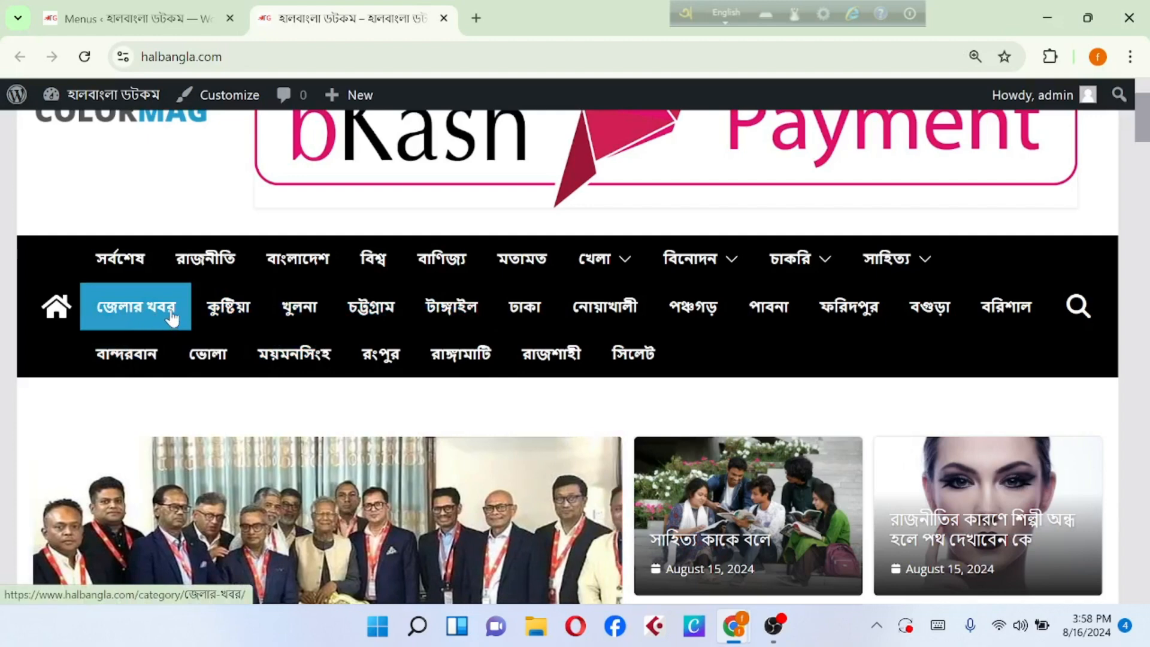
{"action": "mouse_move", "coordinate": [710, 278]}
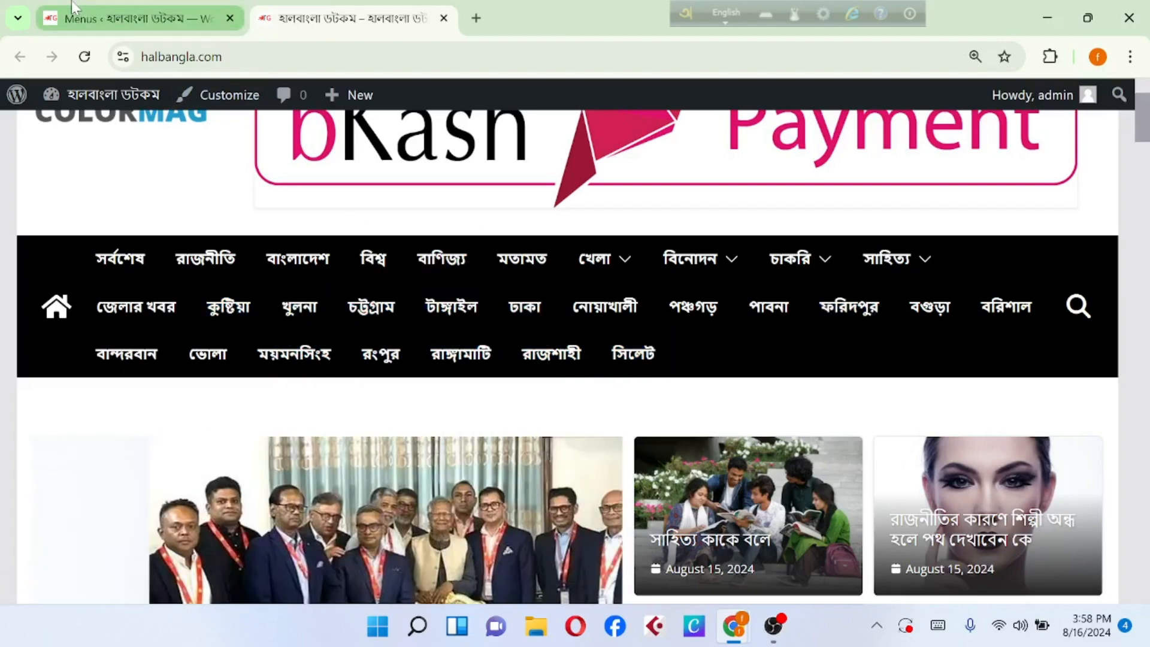
Step: Return to the menu editor and nest কুষ্টিয়া and খুলনা as sub items directly under জেলার খবর
{"action": "left_click", "coordinate": [75, 9]}
{"action": "scroll", "coordinate": [343, 305], "scroll_direction": "down", "scroll_amount": 5}
{"action": "scroll", "coordinate": [342, 305], "scroll_direction": "down", "scroll_amount": 15}
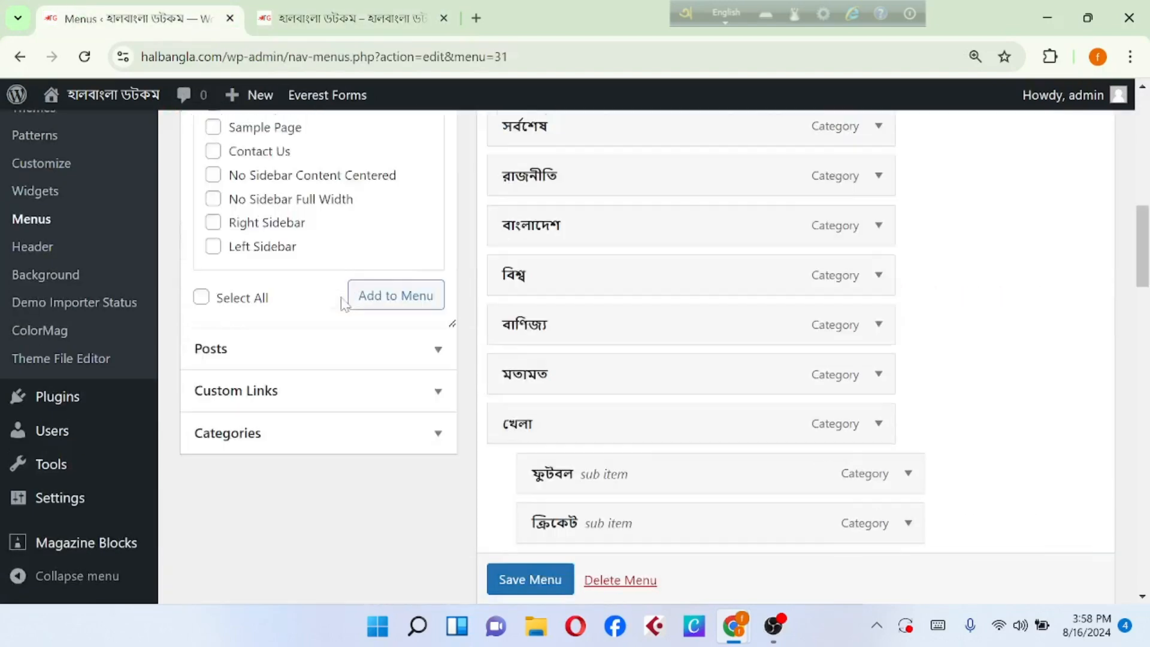
{"action": "scroll", "coordinate": [340, 297], "scroll_direction": "down", "scroll_amount": 5}
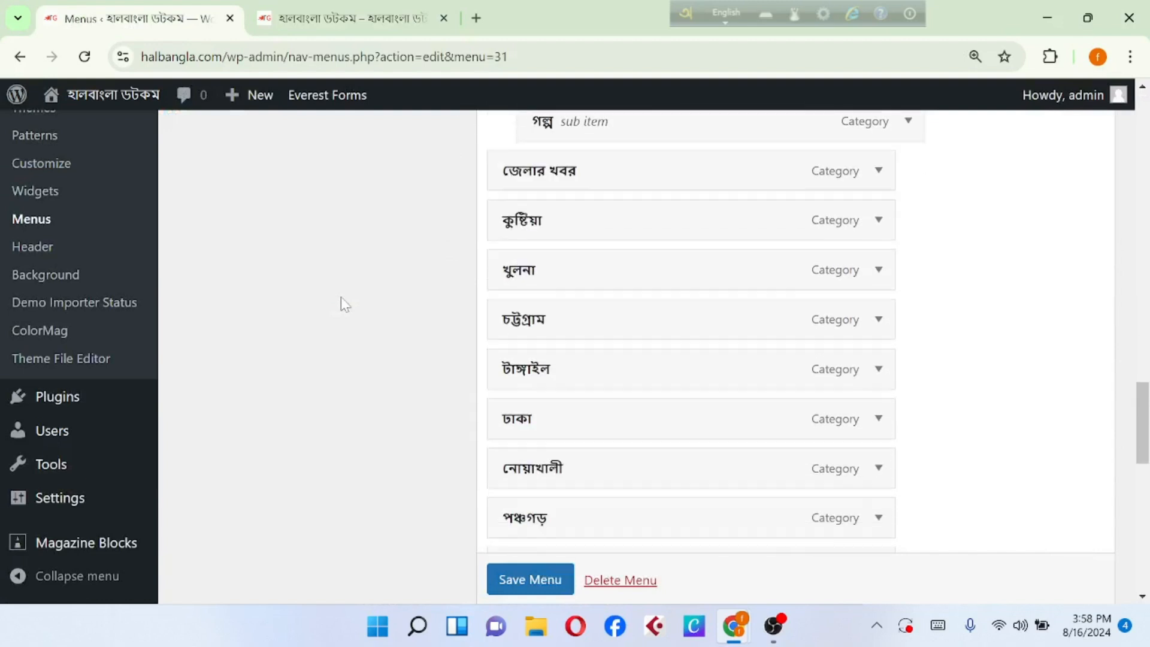
{"action": "scroll", "coordinate": [533, 222], "scroll_direction": "up", "scroll_amount": 1}
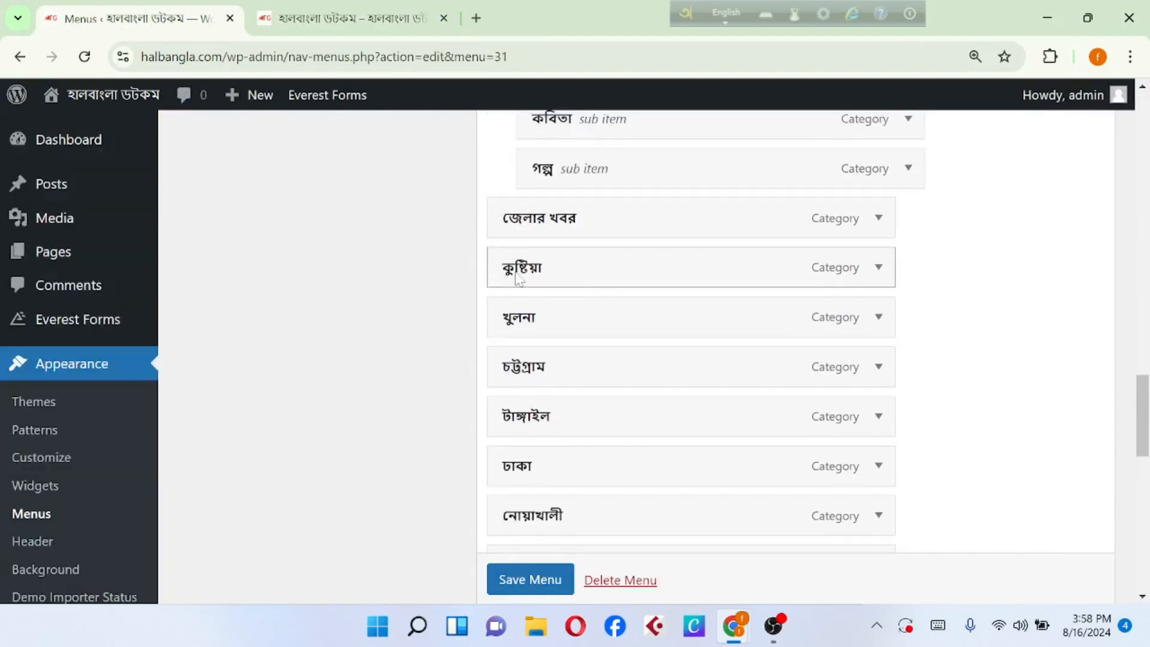
{"action": "mouse_move", "coordinate": [518, 279]}
{"action": "left_mouse_down"}
{"action": "mouse_move", "coordinate": [563, 270]}
{"action": "mouse_move", "coordinate": [541, 278]}
{"action": "left_mouse_up"}
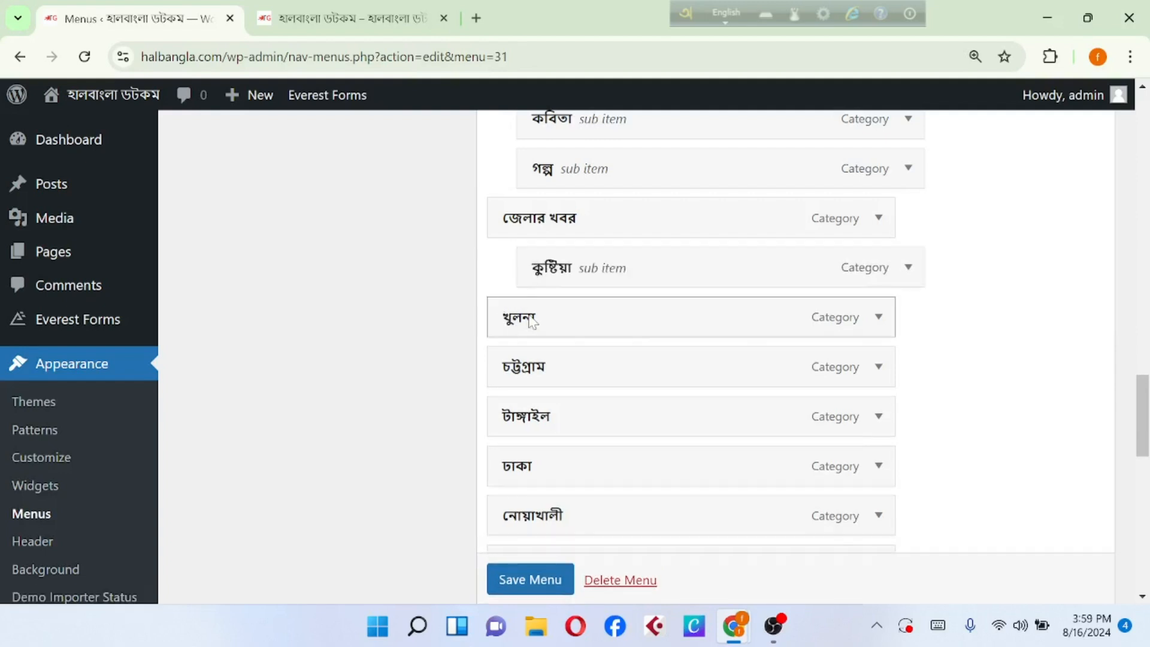
{"action": "left_click_drag", "start_coordinate": [518, 321], "coordinate": [550, 323]}
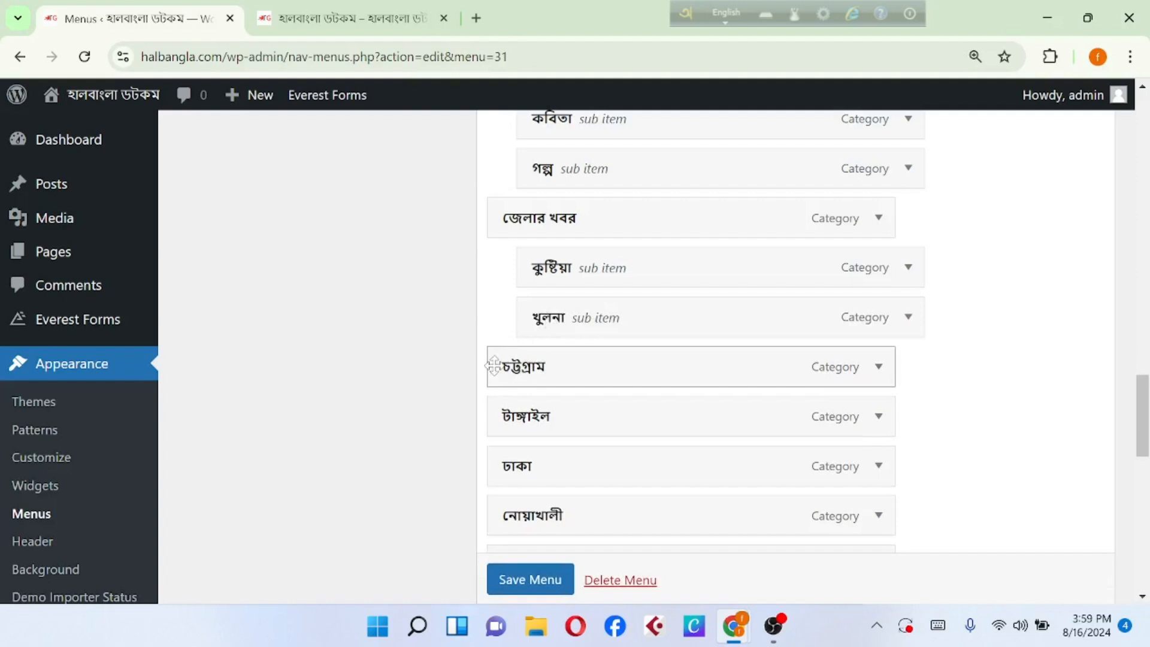
Step: Nest চট্টগ্রাম one level deeper as a sub item of খুলনা and save the Primary menu
{"action": "left_click_drag", "start_coordinate": [493, 365], "coordinate": [589, 374]}
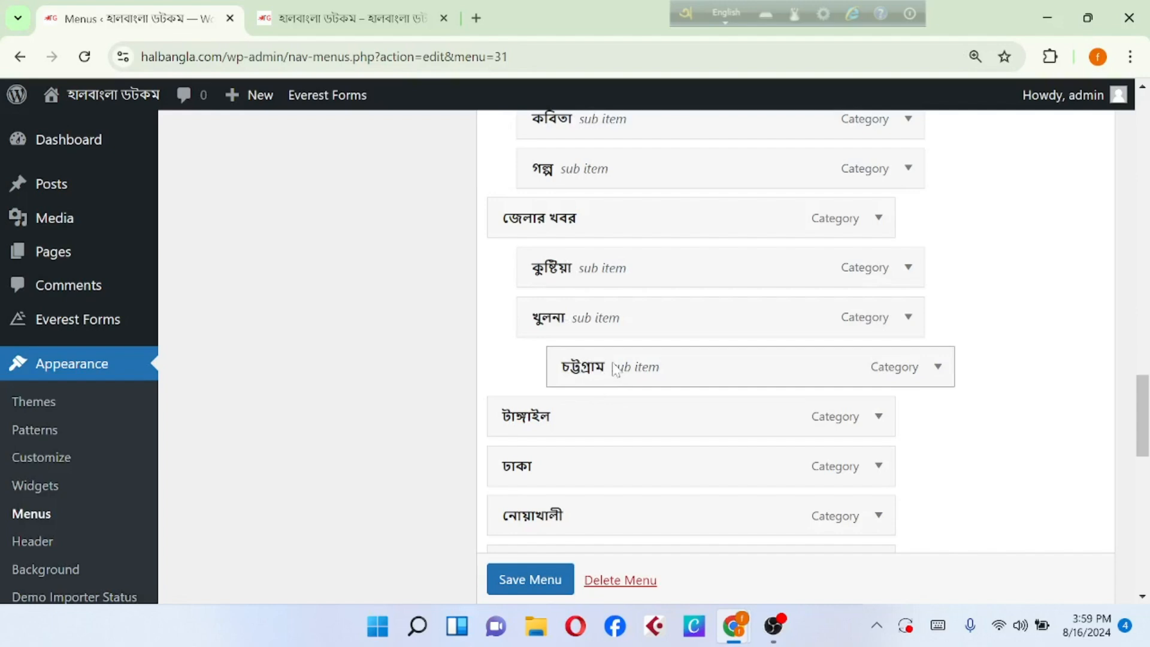
{"action": "scroll", "coordinate": [530, 593], "scroll_direction": "down", "scroll_amount": 1}
{"action": "left_click", "coordinate": [530, 579]}
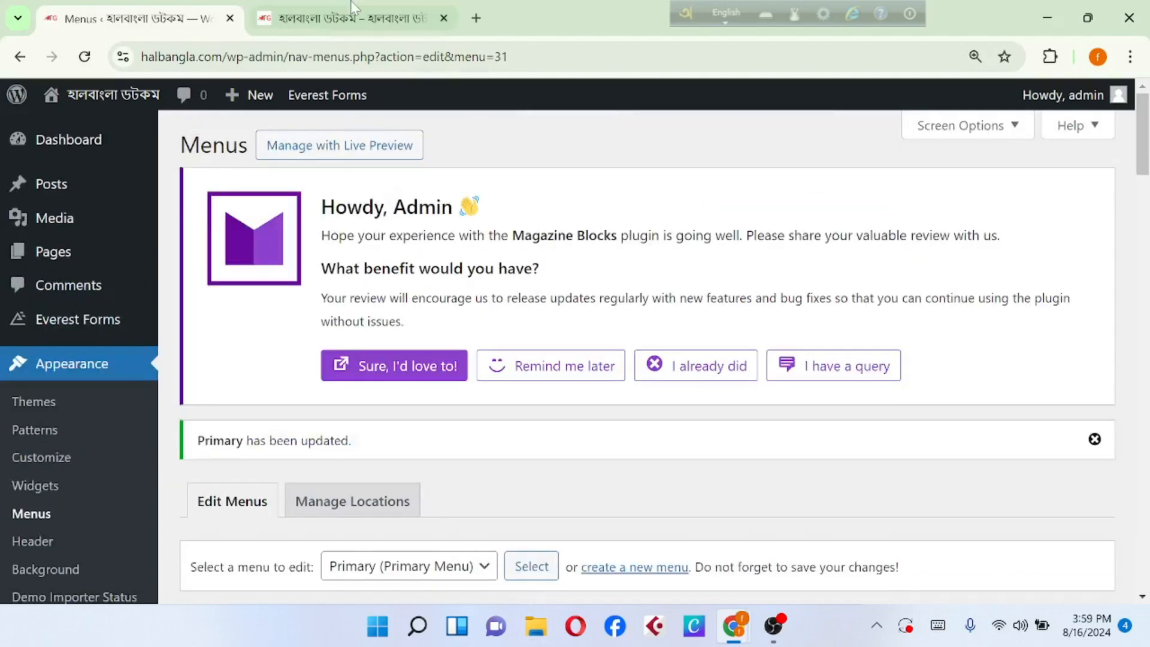
Step: Check the জেলার খবর dropdown on the live site, including the submenu under খুলনা
{"action": "left_click", "coordinate": [352, 3]}
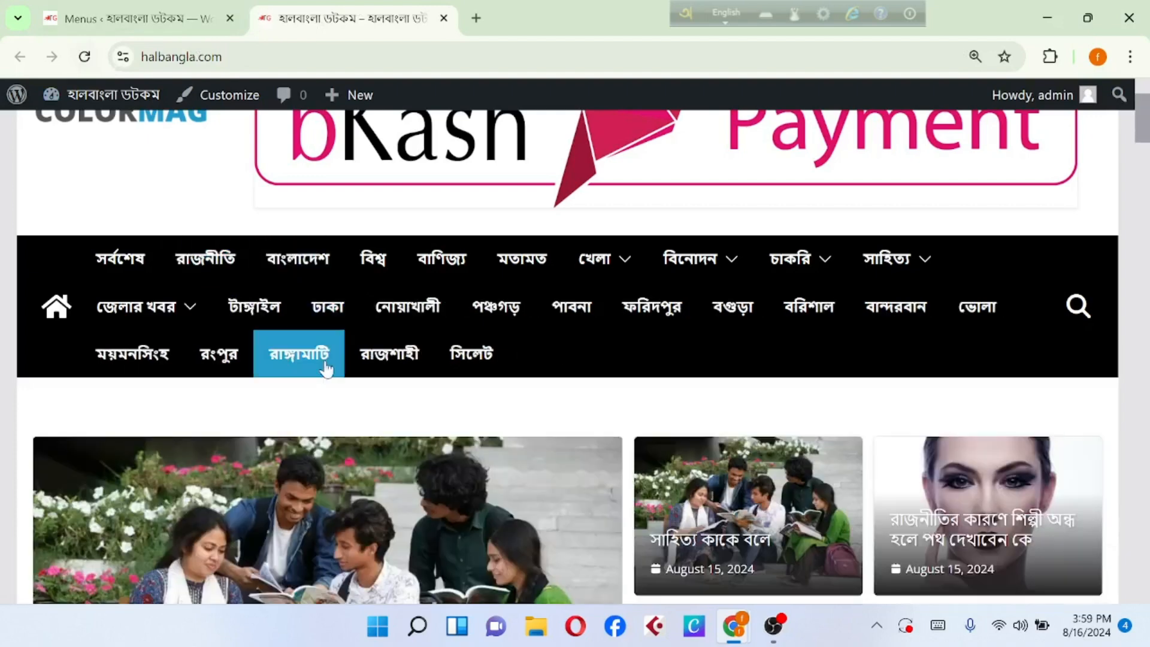
{"action": "mouse_move", "coordinate": [192, 327]}
{"action": "mouse_move", "coordinate": [133, 403]}
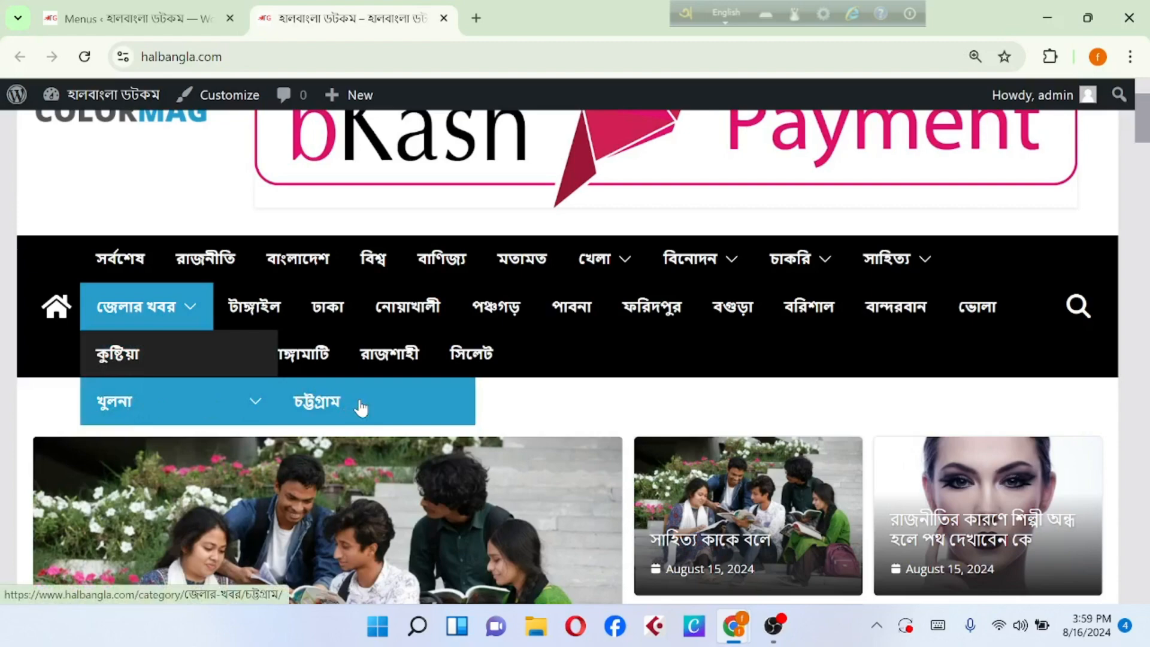
Step: Return to the menu editor and move চট্টগ্রাম out from under খুলনা to be a direct sub item of জেলার খবর
{"action": "left_click", "coordinate": [142, 9]}
{"action": "scroll", "coordinate": [380, 363], "scroll_direction": "down", "scroll_amount": 1}
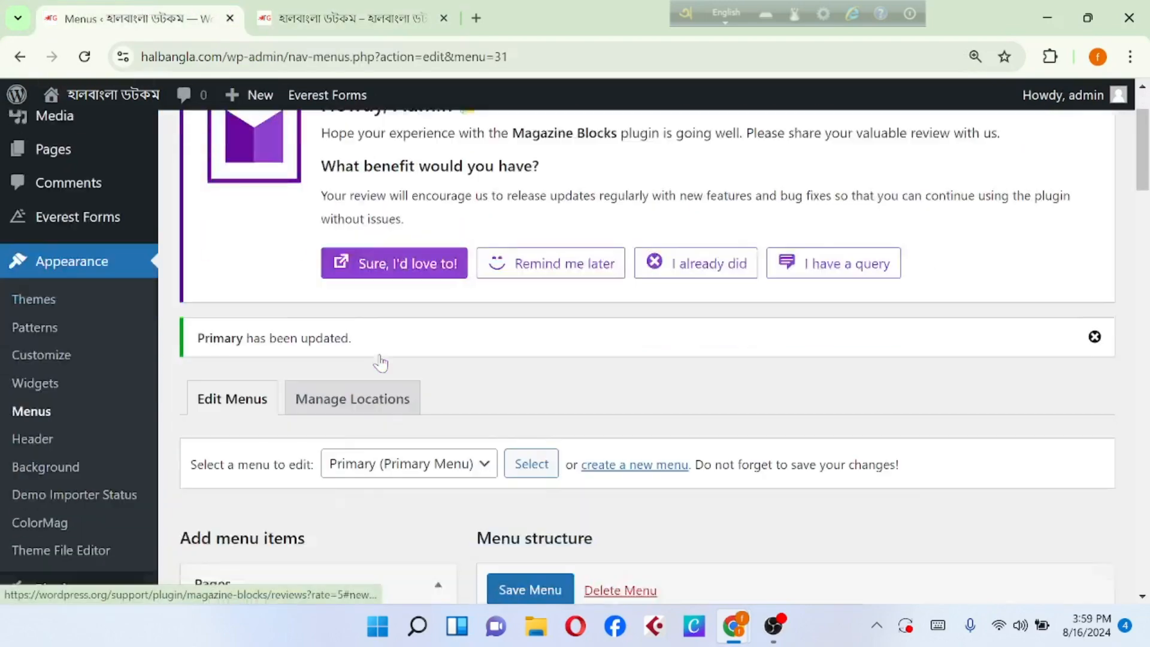
{"action": "scroll", "coordinate": [380, 362], "scroll_direction": "down", "scroll_amount": 8}
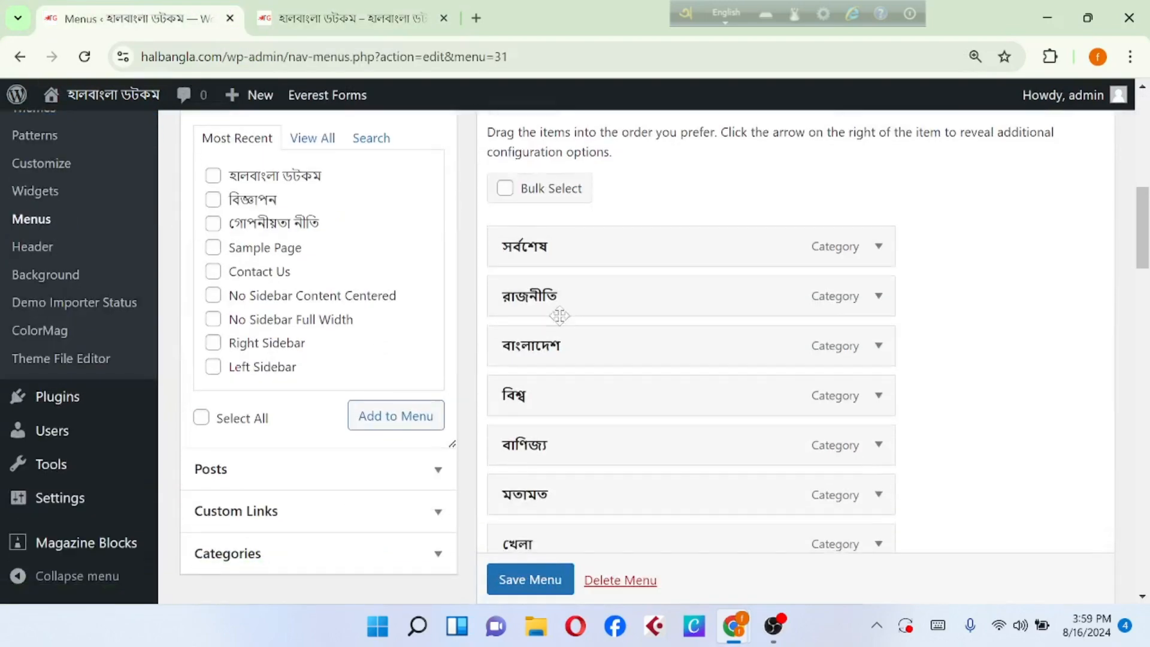
{"action": "scroll", "coordinate": [559, 315], "scroll_direction": "down", "scroll_amount": 12}
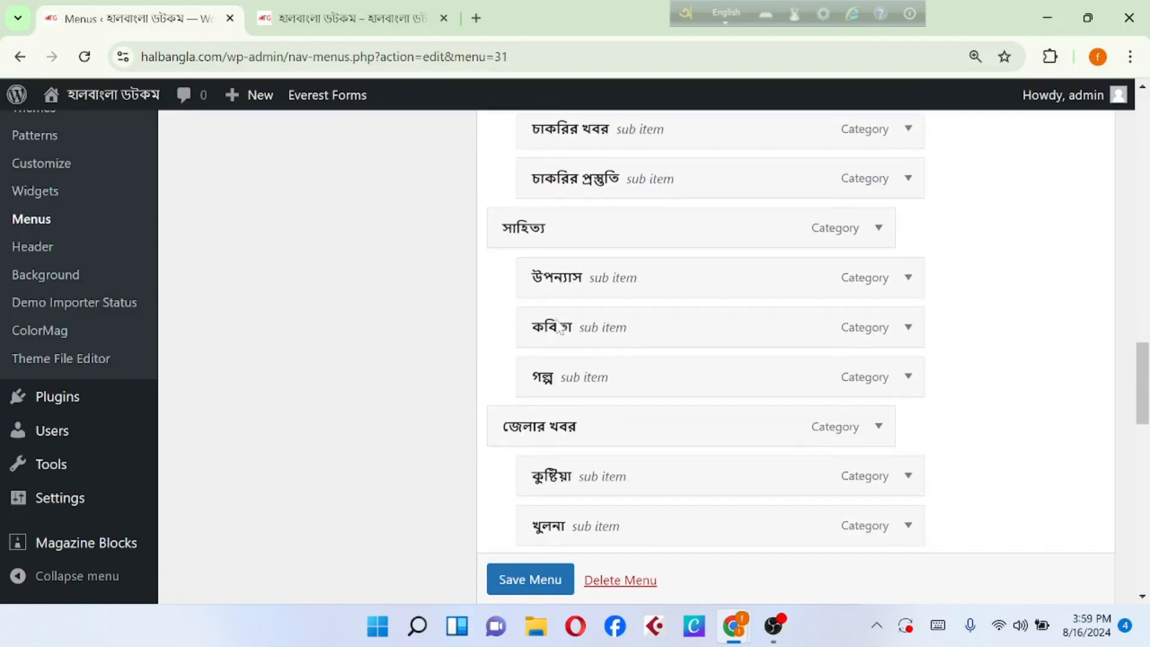
{"action": "scroll", "coordinate": [559, 326], "scroll_direction": "down", "scroll_amount": 12}
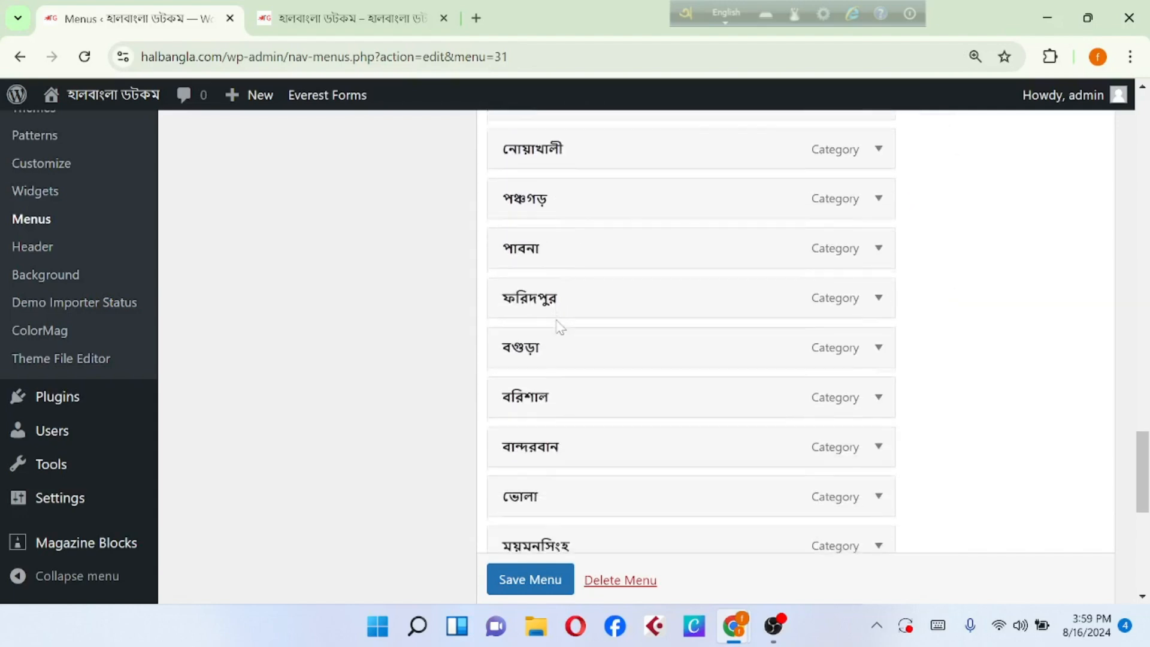
{"action": "scroll", "coordinate": [559, 326], "scroll_direction": "down", "scroll_amount": 7}
{"action": "scroll", "coordinate": [559, 326], "scroll_direction": "up", "scroll_amount": 5}
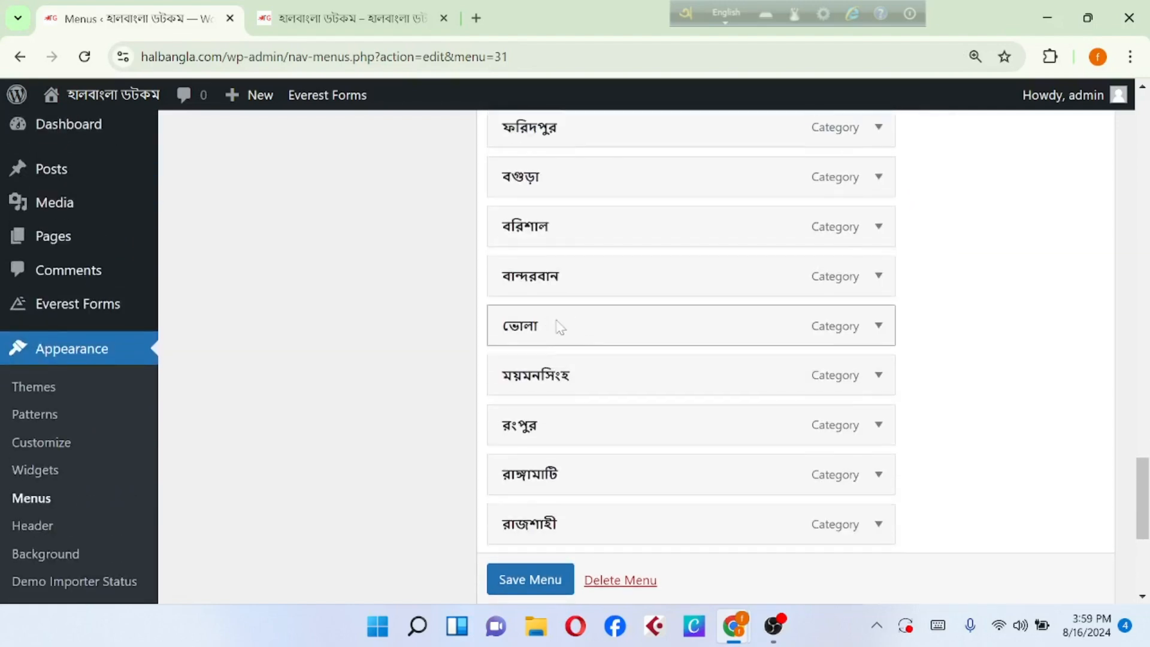
{"action": "scroll", "coordinate": [559, 327], "scroll_direction": "up", "scroll_amount": 7}
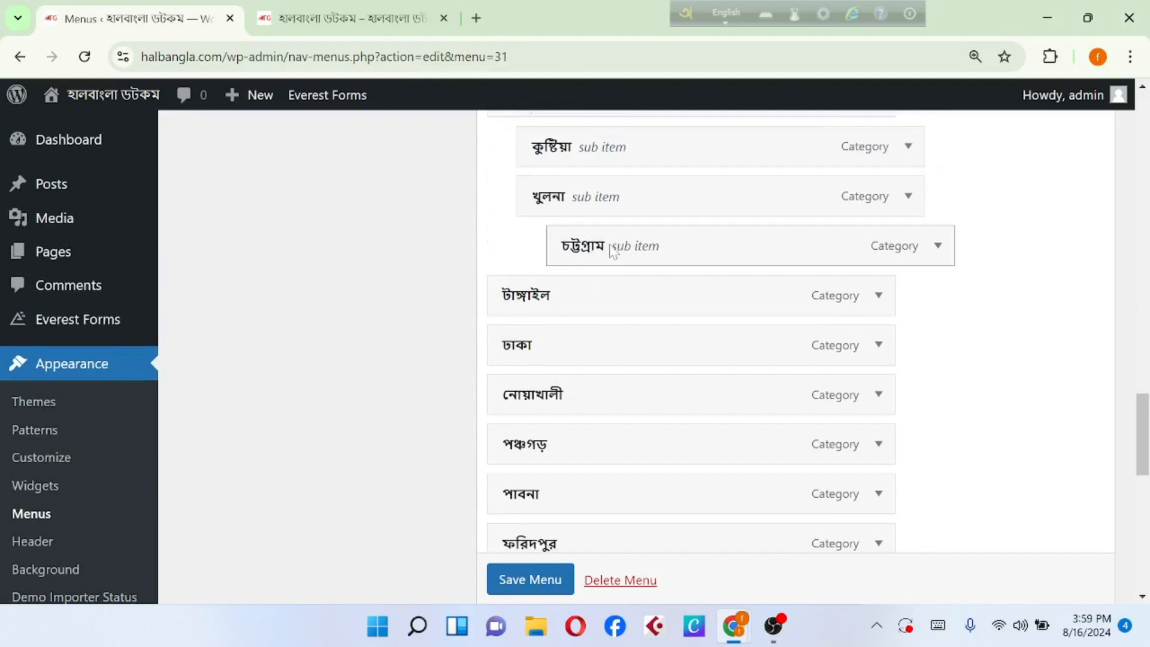
{"action": "left_click_drag", "start_coordinate": [577, 252], "coordinate": [547, 252]}
Step: Nest টাঙ্গাইল, ঢাকা, নোয়াখালী and পঞ্চগড় as sub items directly under জেলার খবর
{"action": "left_click_drag", "start_coordinate": [507, 305], "coordinate": [550, 306]}
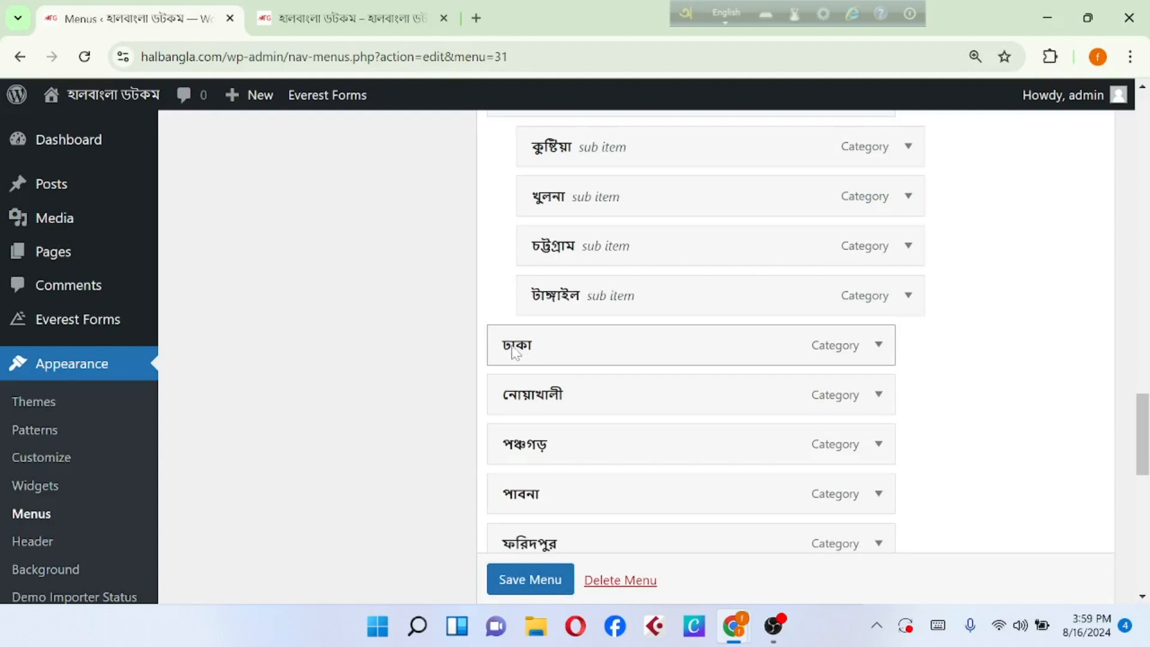
{"action": "left_click_drag", "start_coordinate": [514, 353], "coordinate": [552, 354]}
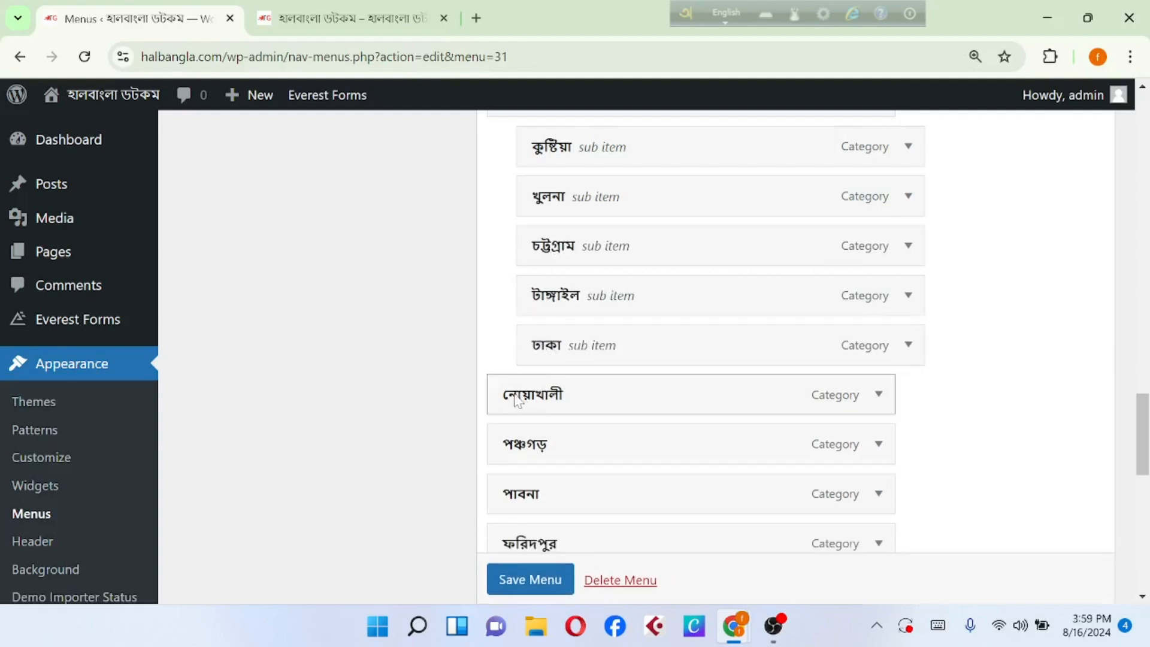
{"action": "left_click_drag", "start_coordinate": [517, 401], "coordinate": [559, 405]}
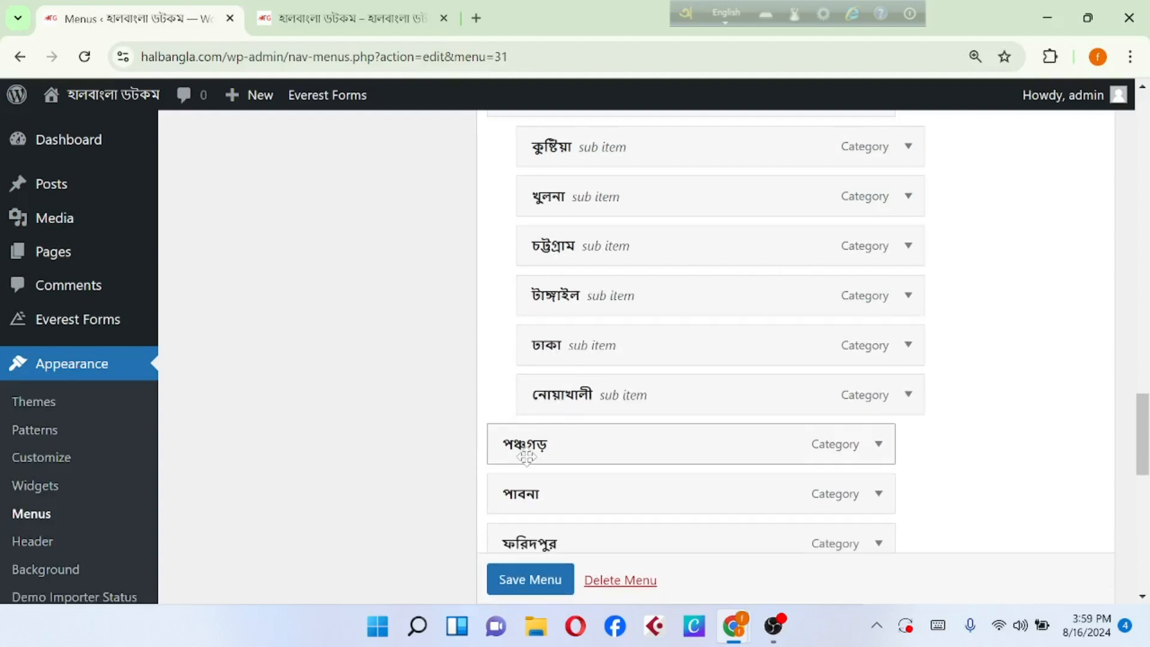
{"action": "left_click_drag", "start_coordinate": [526, 456], "coordinate": [554, 456]}
Step: Nest পাবনা, ফরিদপুর, বগুড়া and বরিশাল as sub items directly under জেলার খবর
{"action": "scroll", "coordinate": [525, 423], "scroll_direction": "down", "scroll_amount": 2}
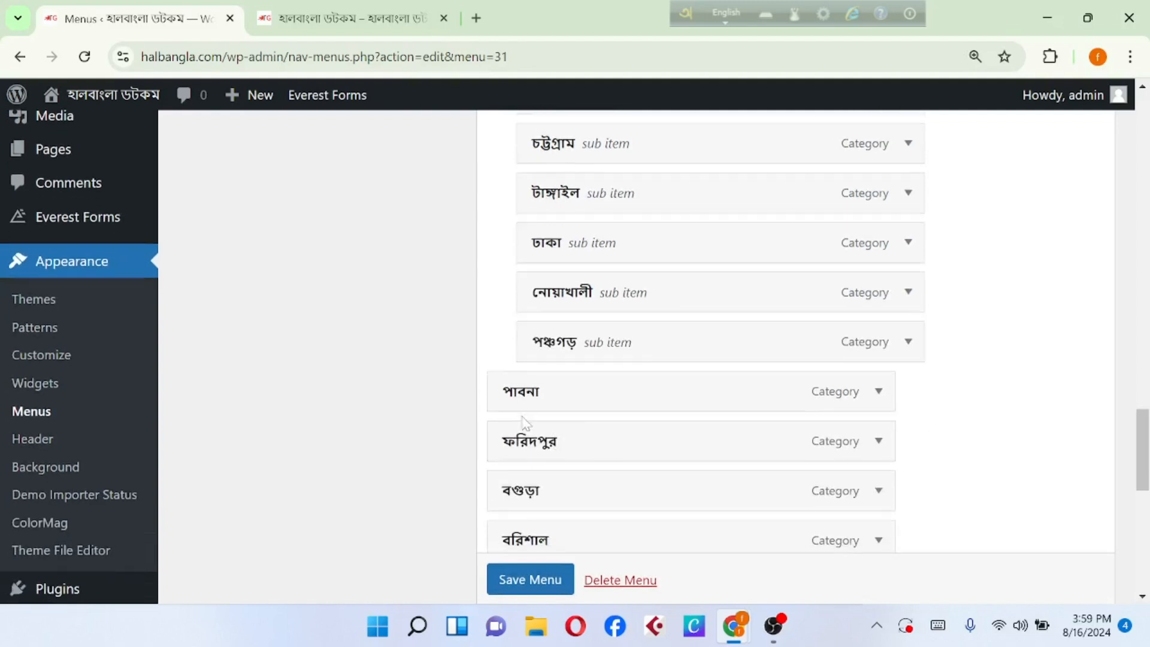
{"action": "left_click_drag", "start_coordinate": [541, 402], "coordinate": [548, 404]}
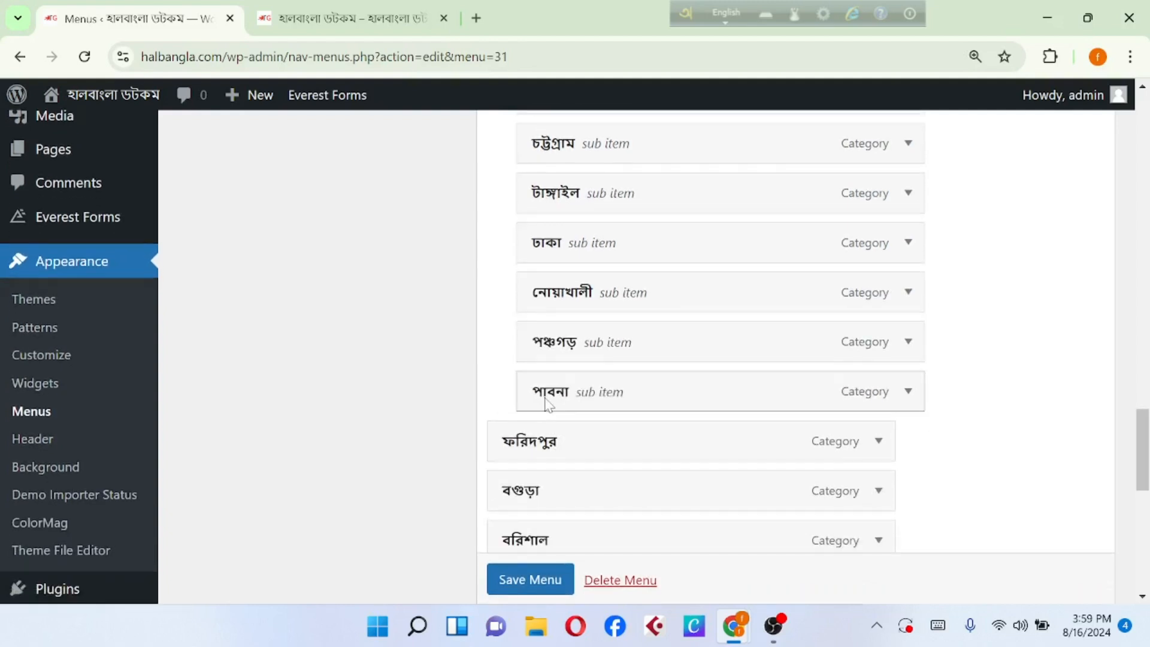
{"action": "left_click_drag", "start_coordinate": [522, 443], "coordinate": [548, 417]}
{"action": "scroll", "coordinate": [552, 444], "scroll_direction": "down", "scroll_amount": 2}
{"action": "scroll", "coordinate": [547, 429], "scroll_direction": "down", "scroll_amount": 1}
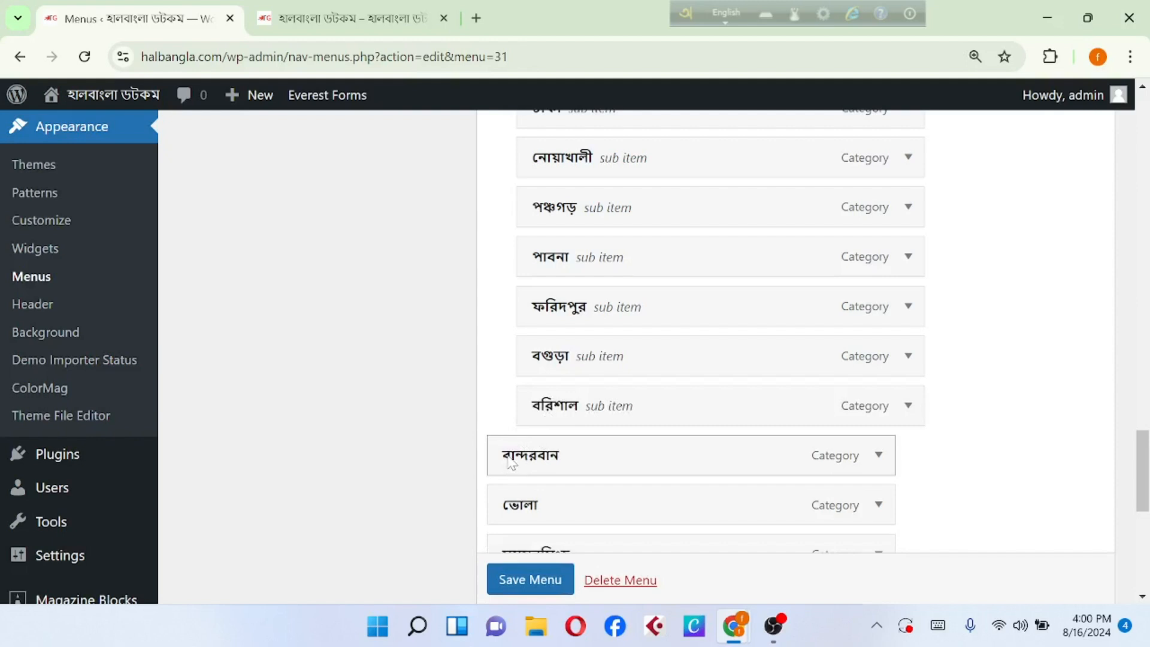
Step: Nest বান্দরবান, ভোলা, ময়মনসিংহ and রংপুর as sub items directly under জেলার খবর
{"action": "left_click_drag", "start_coordinate": [510, 462], "coordinate": [530, 463]}
{"action": "scroll", "coordinate": [529, 463], "scroll_direction": "down", "scroll_amount": 1}
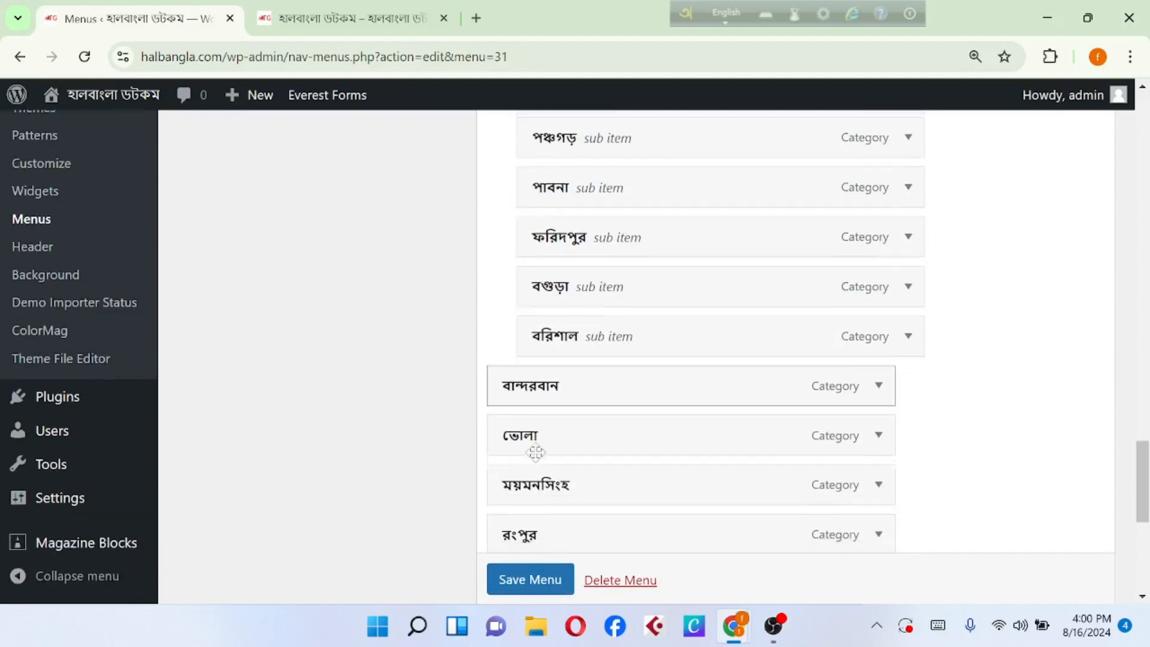
{"action": "left_click_drag", "start_coordinate": [510, 371], "coordinate": [550, 370]}
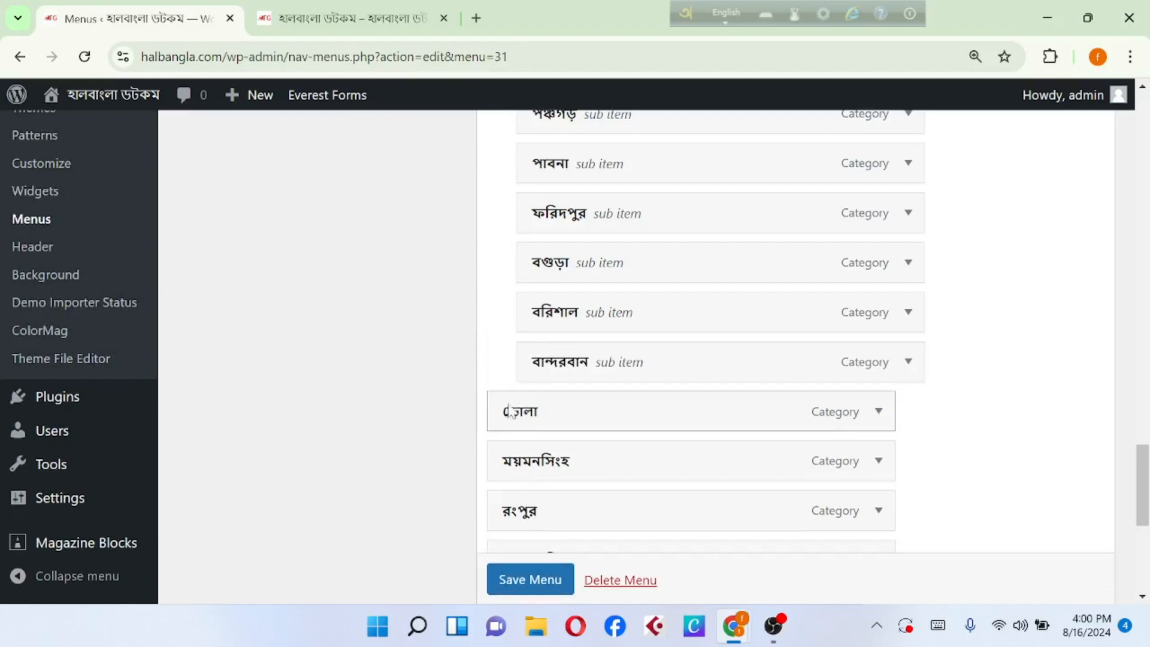
{"action": "left_click_drag", "start_coordinate": [510, 415], "coordinate": [549, 418]}
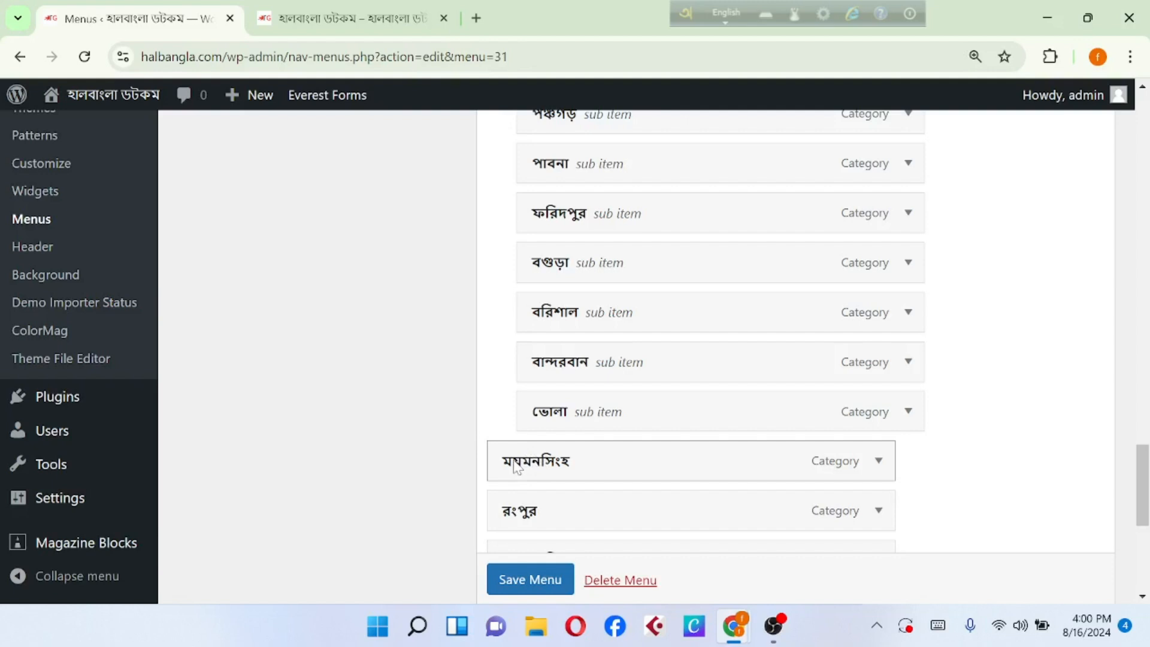
{"action": "left_click_drag", "start_coordinate": [516, 467], "coordinate": [555, 471]}
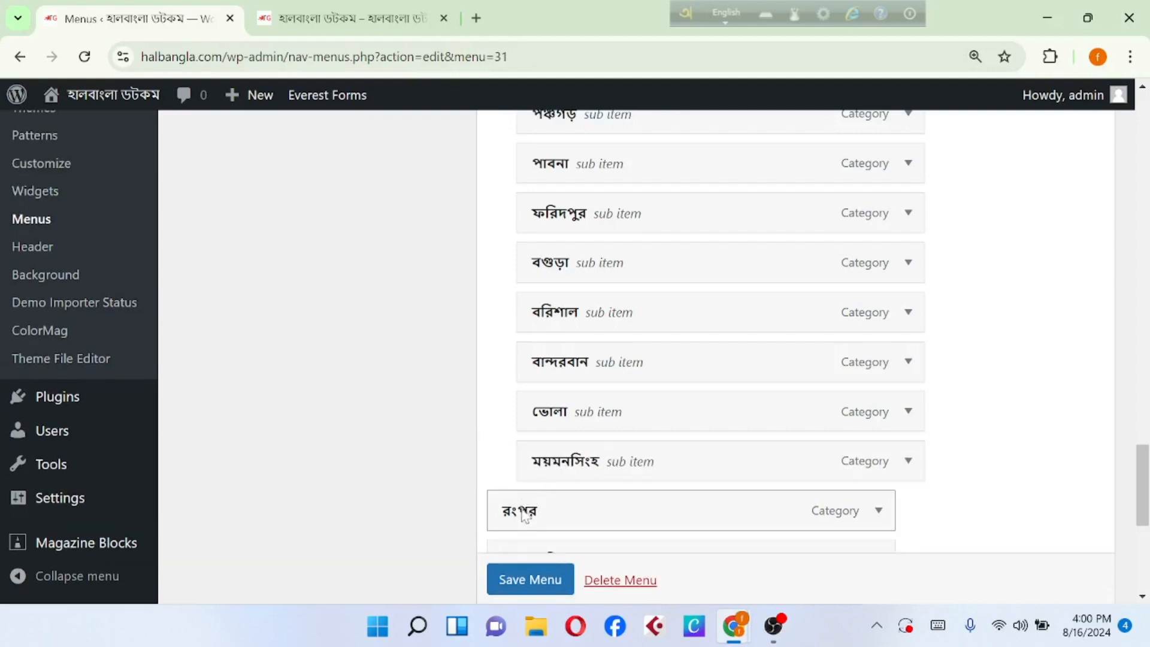
{"action": "left_click_drag", "start_coordinate": [519, 516], "coordinate": [553, 518]}
Step: Nest the remaining districts রাঙ্গামাটি, রাজশাহী and সিলেট under জেলার খবর and save the Primary menu
{"action": "scroll", "coordinate": [553, 517], "scroll_direction": "down", "scroll_amount": 3}
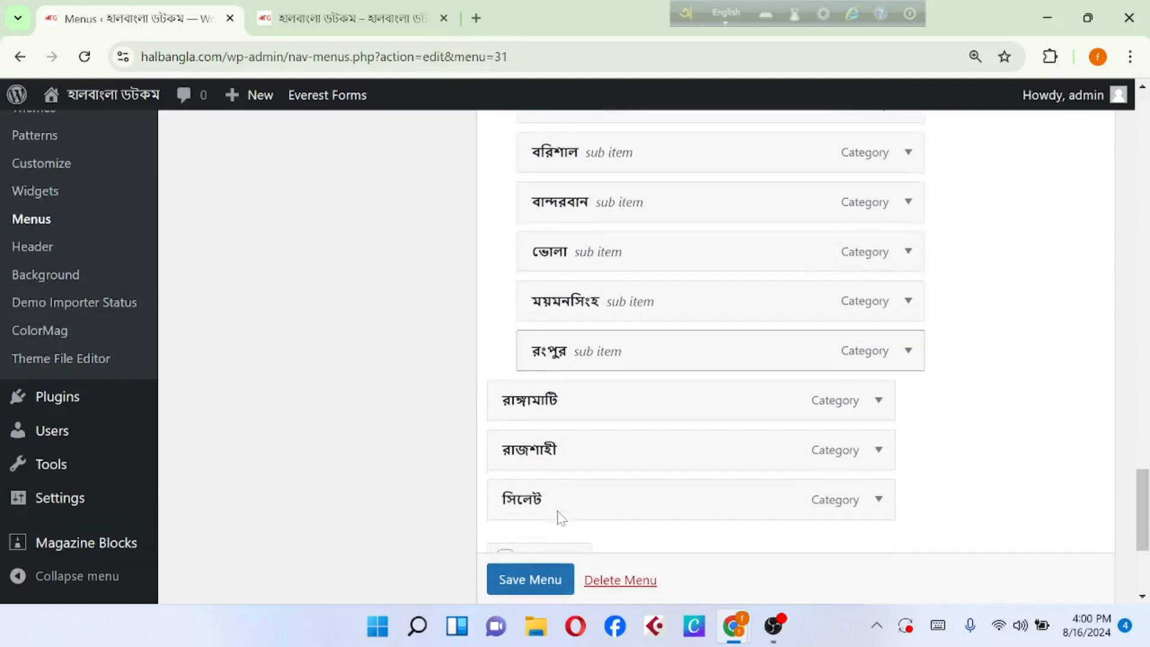
{"action": "left_click_drag", "start_coordinate": [512, 412], "coordinate": [550, 413]}
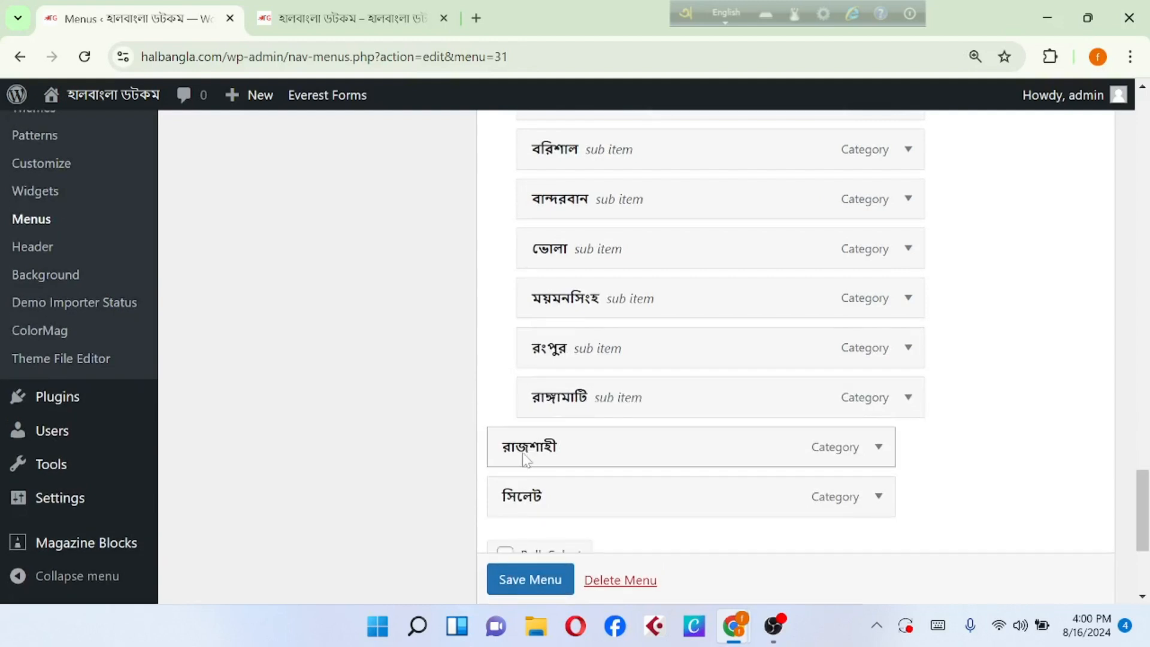
{"action": "left_click_drag", "start_coordinate": [550, 461], "coordinate": [590, 462]}
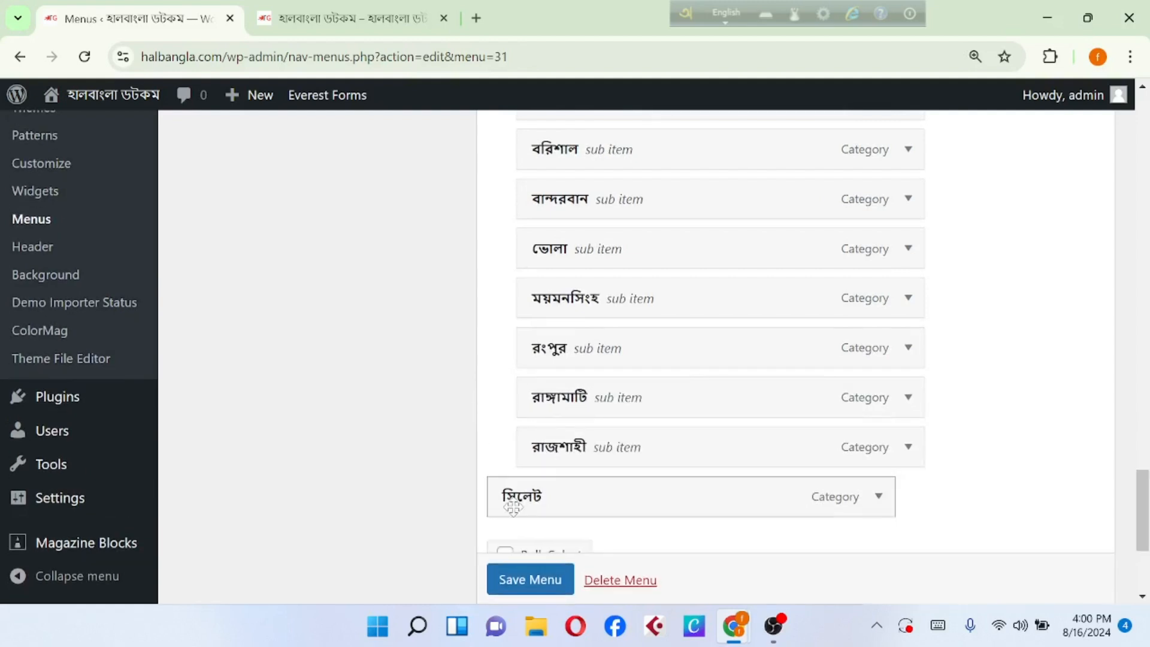
{"action": "left_click_drag", "start_coordinate": [513, 512], "coordinate": [546, 512]}
{"action": "scroll", "coordinate": [546, 513], "scroll_direction": "down", "scroll_amount": 3}
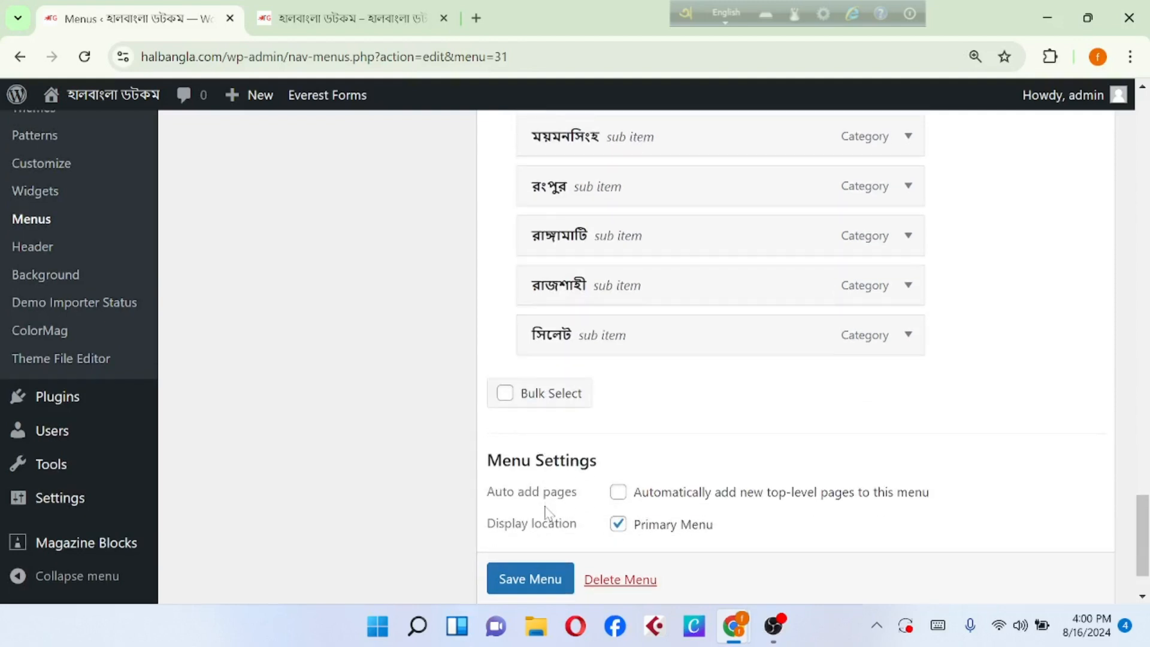
{"action": "left_click", "coordinate": [532, 579]}
{"action": "scroll", "coordinate": [534, 584], "scroll_direction": "down", "scroll_amount": 1}
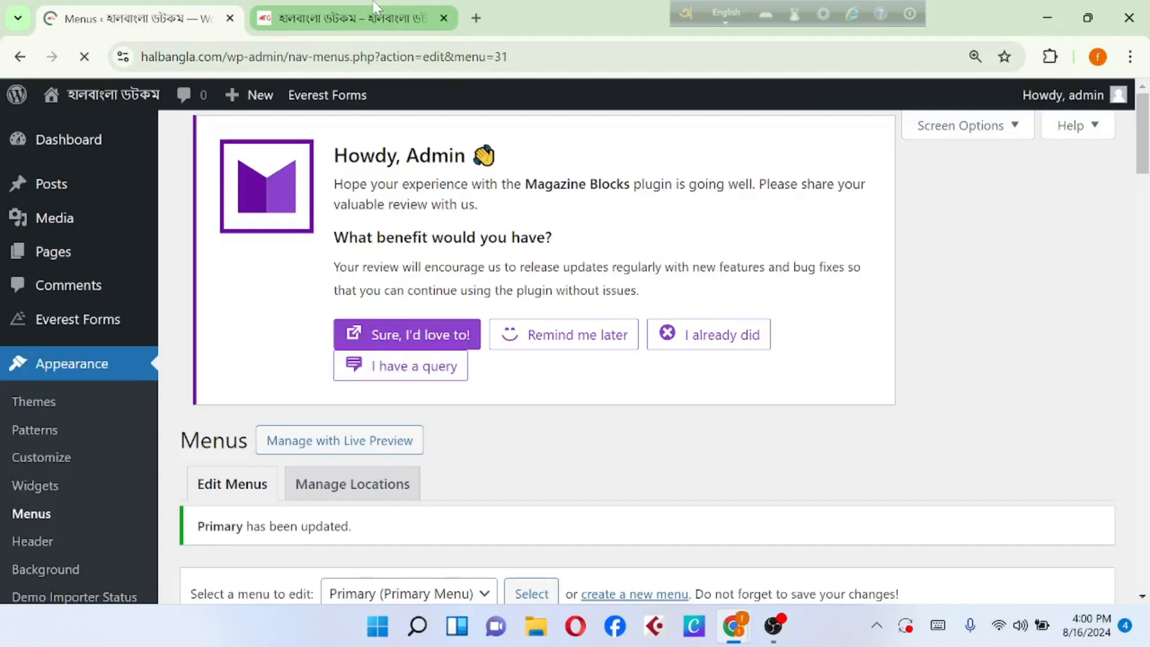
Step: Reload the live site and check the list of districts in the জেলার খবর dropdown
{"action": "left_click", "coordinate": [347, 18]}
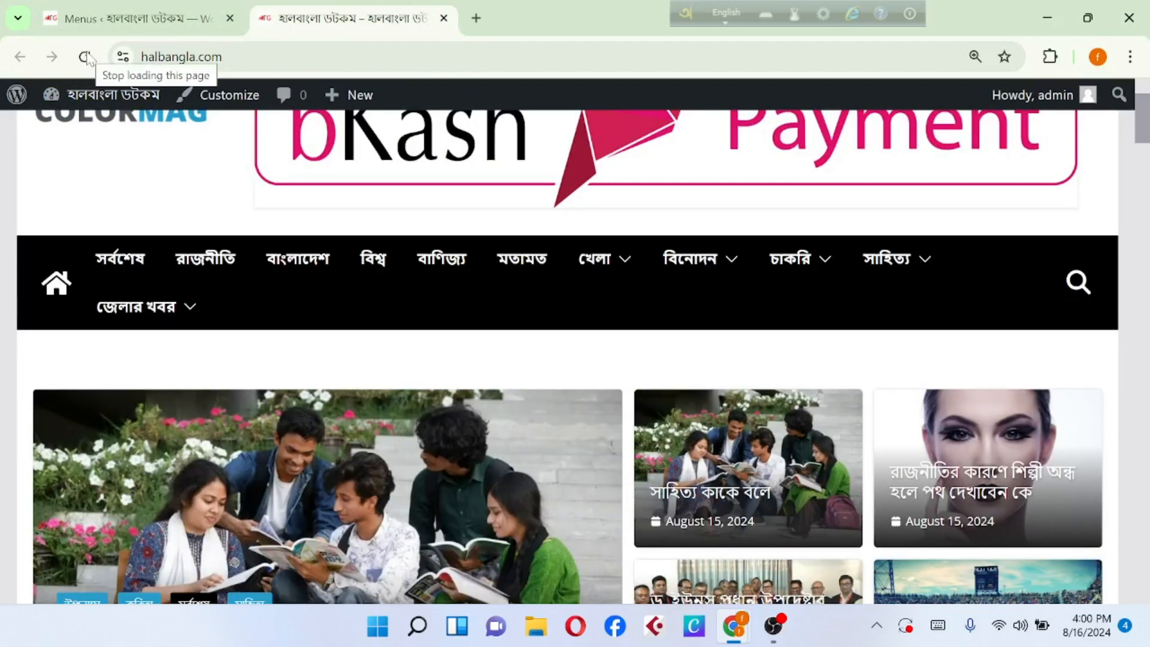
{"action": "mouse_move", "coordinate": [108, 326]}
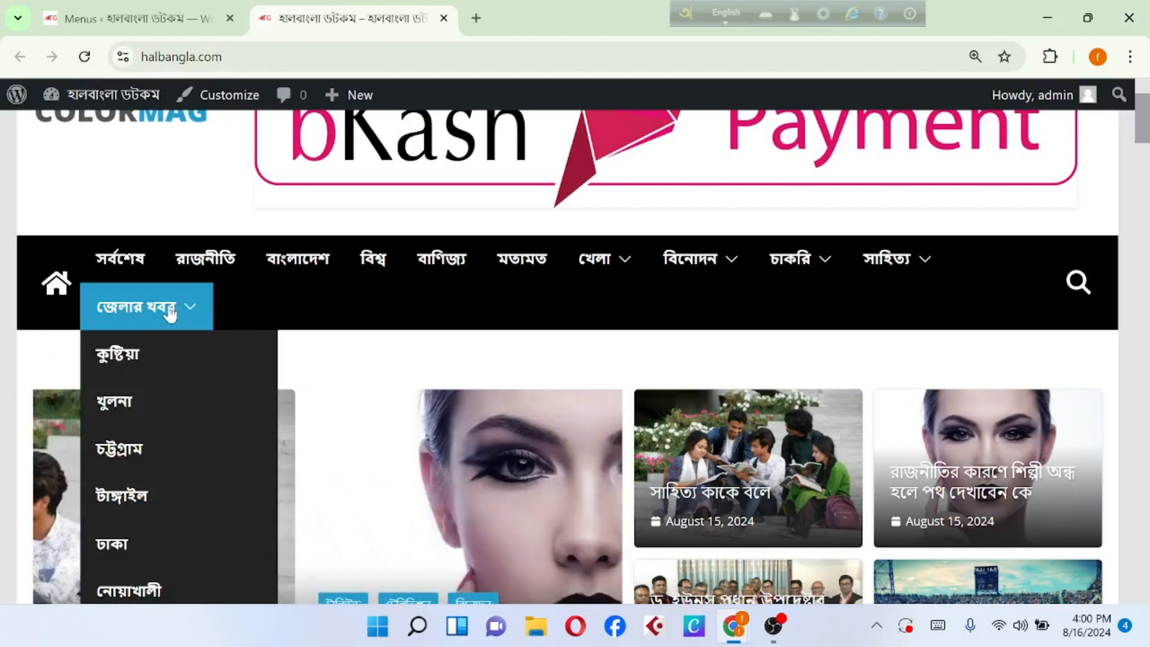
{"action": "scroll", "coordinate": [159, 449], "scroll_direction": "up", "scroll_amount": 1}
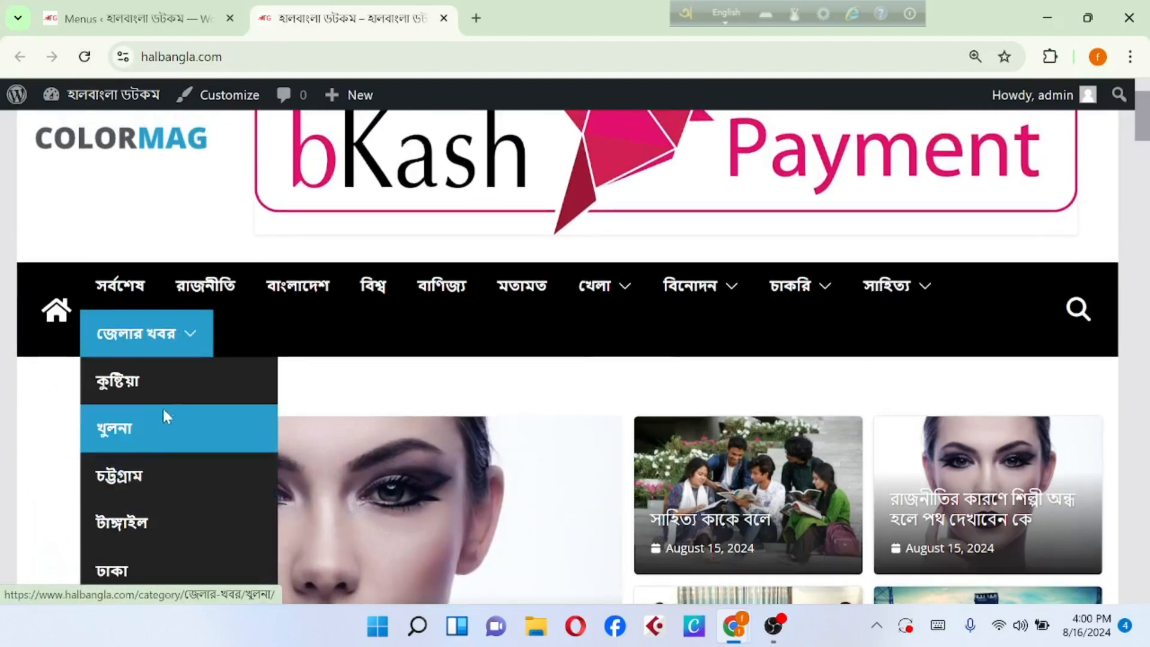
{"action": "scroll", "coordinate": [166, 396], "scroll_direction": "down", "scroll_amount": 2}
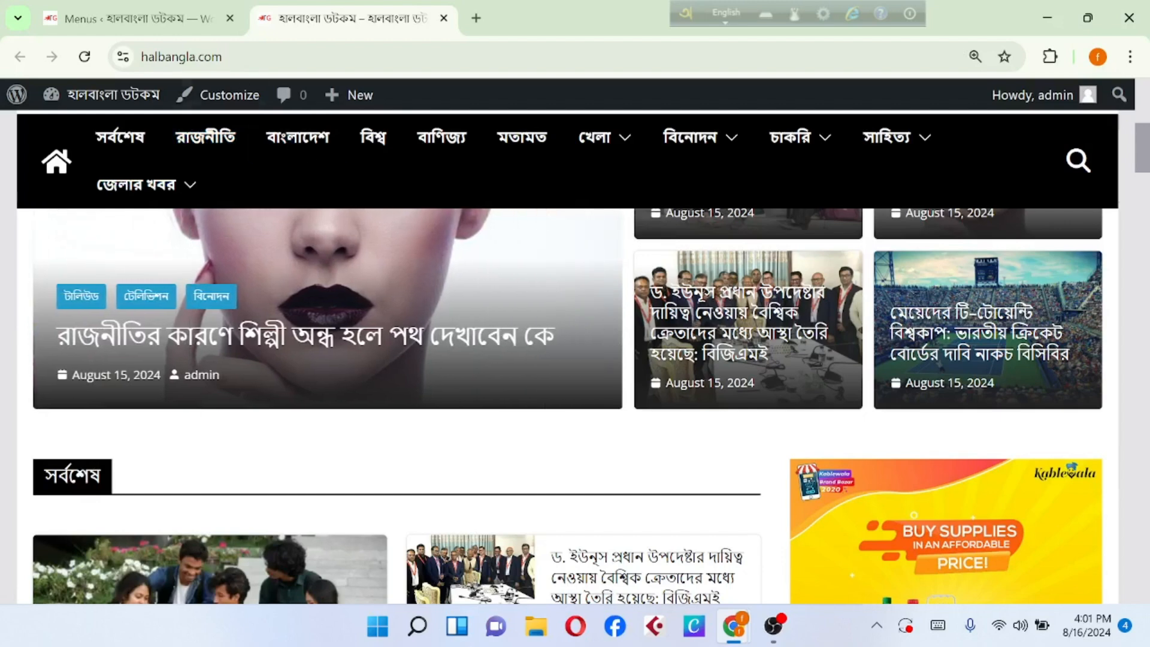
Step: Look through the homepage's category sections and examine the খেলা and জেলার খবর dropdowns in the navigation bar
{"action": "mouse_move", "coordinate": [185, 31]}
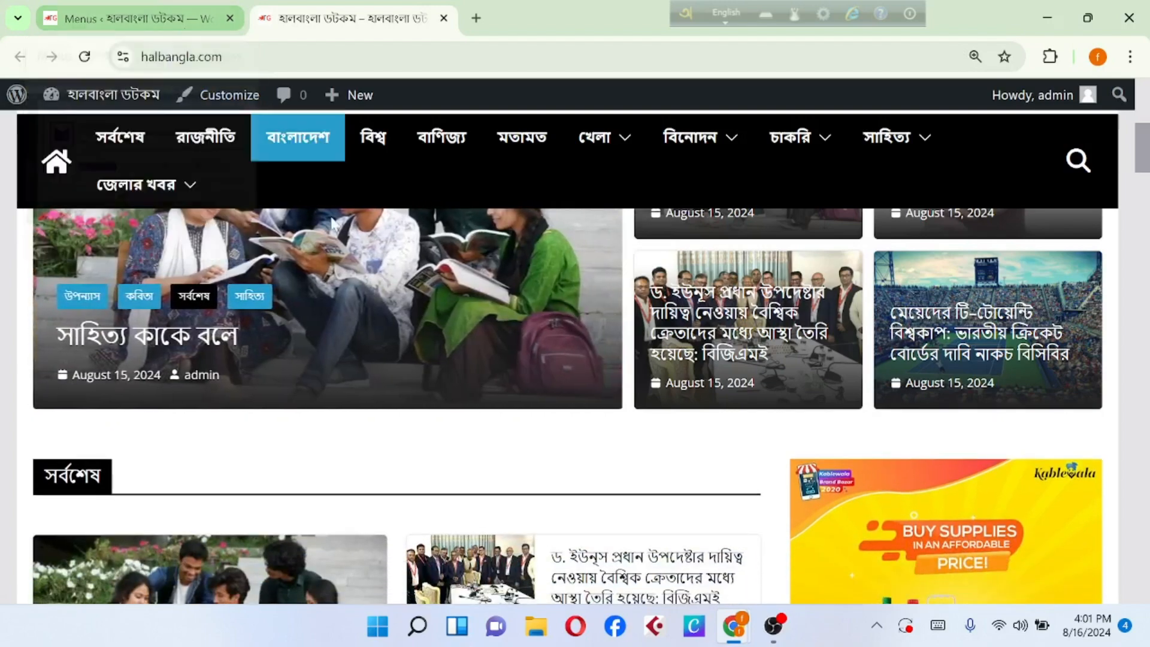
{"action": "scroll", "coordinate": [490, 469], "scroll_direction": "down", "scroll_amount": 10}
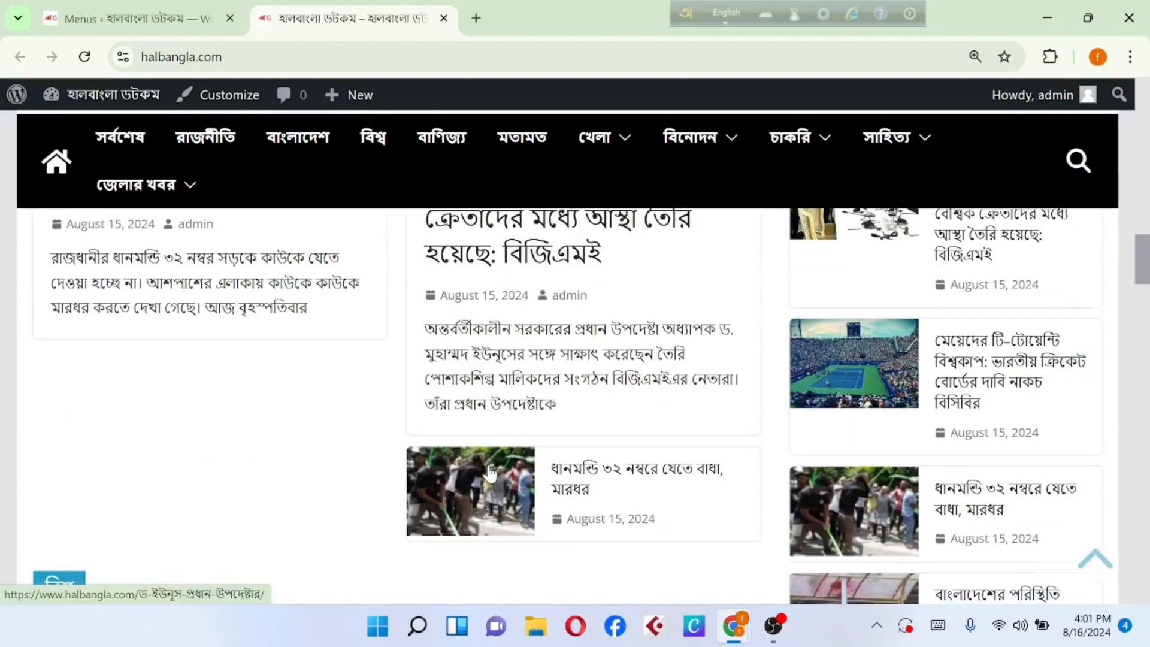
{"action": "scroll", "coordinate": [490, 472], "scroll_direction": "down", "scroll_amount": 4}
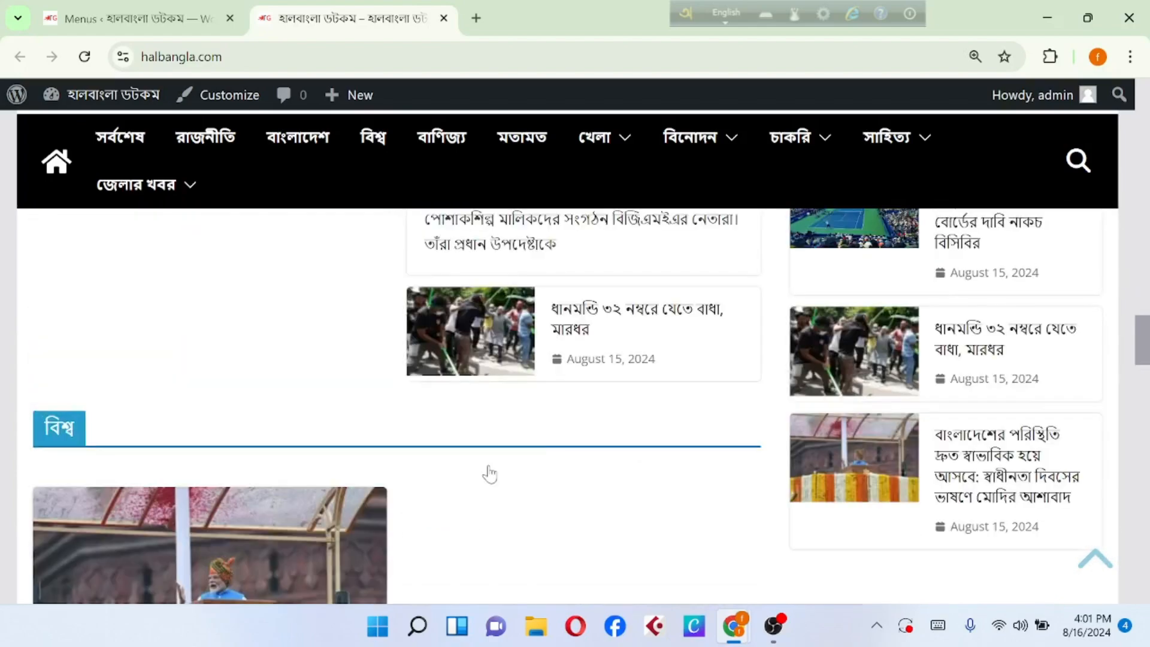
{"action": "scroll", "coordinate": [490, 473], "scroll_direction": "up", "scroll_amount": 10}
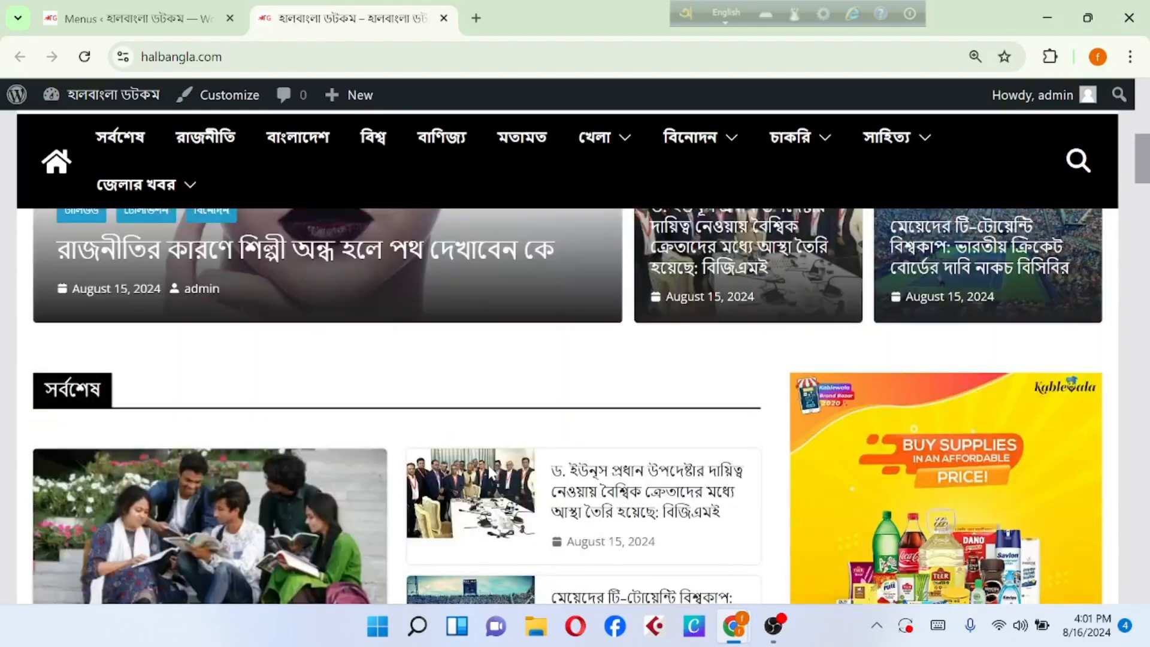
{"action": "scroll", "coordinate": [487, 465], "scroll_direction": "up", "scroll_amount": 6}
{"action": "scroll", "coordinate": [487, 467], "scroll_direction": "down", "scroll_amount": 9}
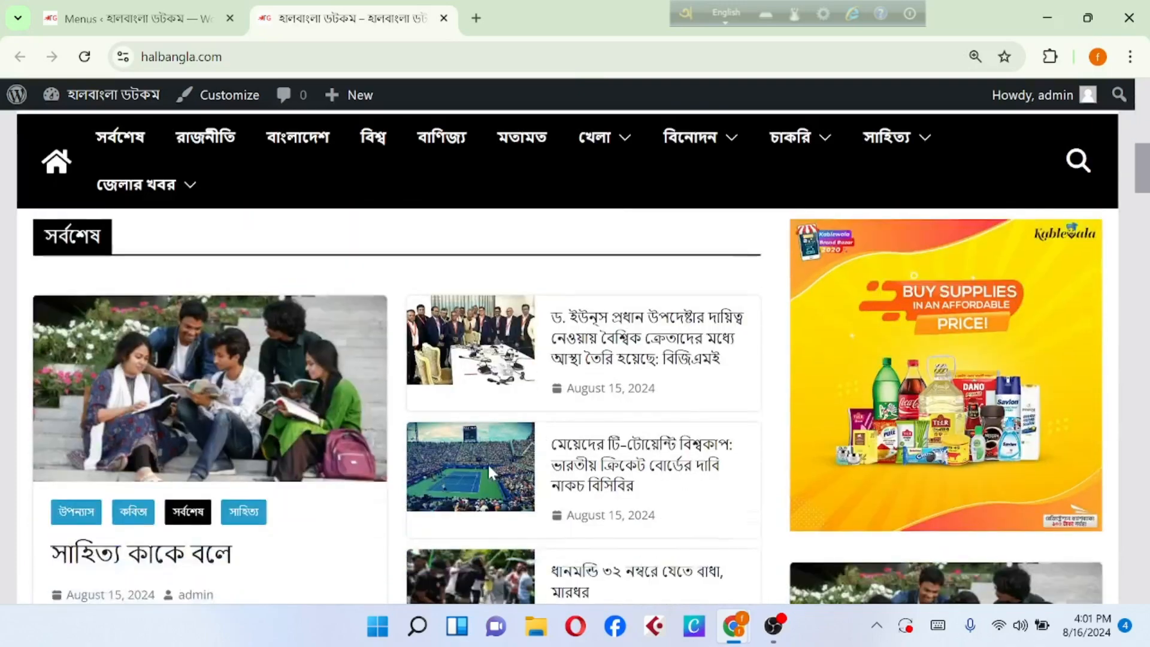
{"action": "scroll", "coordinate": [487, 467], "scroll_direction": "down", "scroll_amount": 1}
{"action": "scroll", "coordinate": [359, 476], "scroll_direction": "up", "scroll_amount": 1}
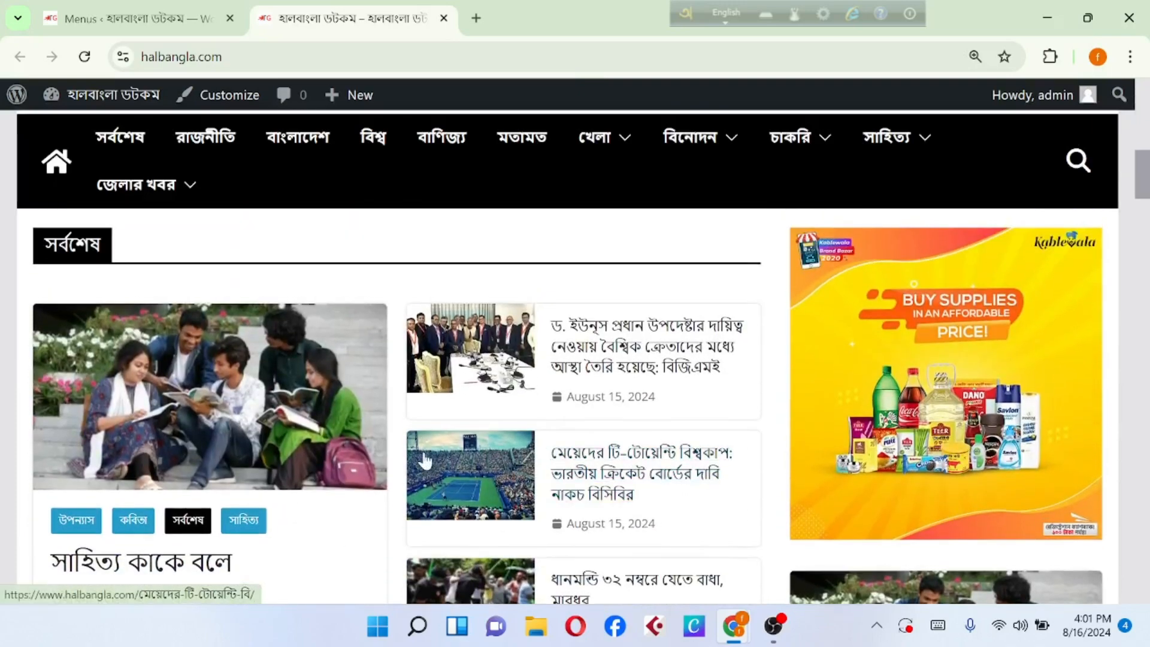
{"action": "scroll", "coordinate": [425, 460], "scroll_direction": "down", "scroll_amount": 15}
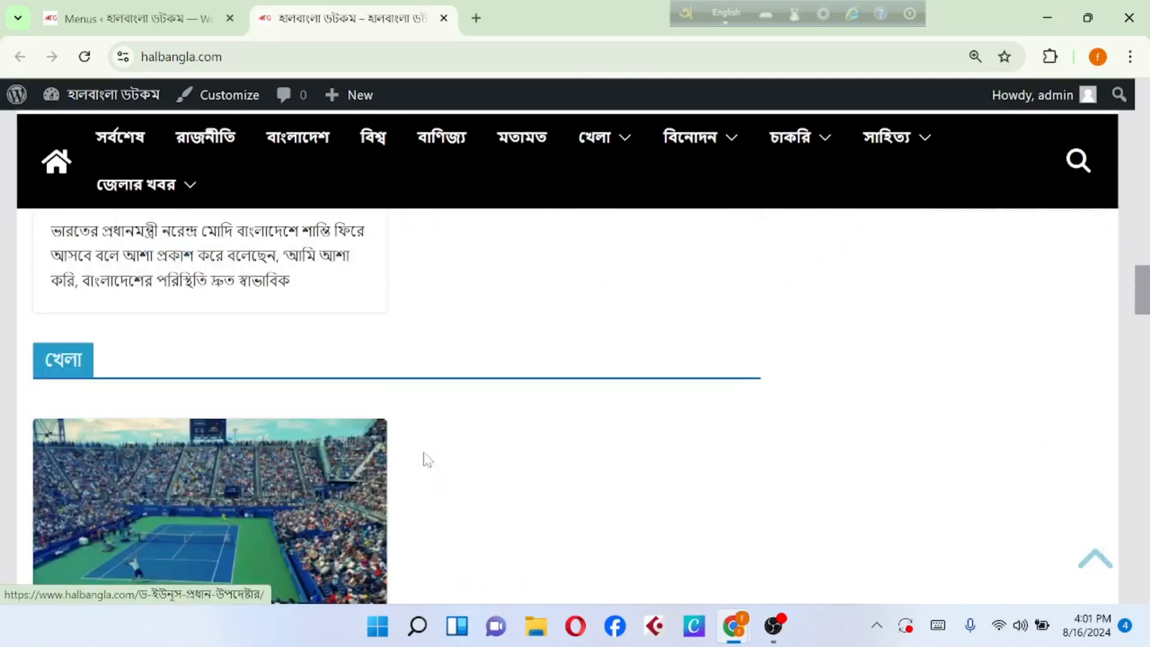
{"action": "scroll", "coordinate": [427, 460], "scroll_direction": "down", "scroll_amount": 5}
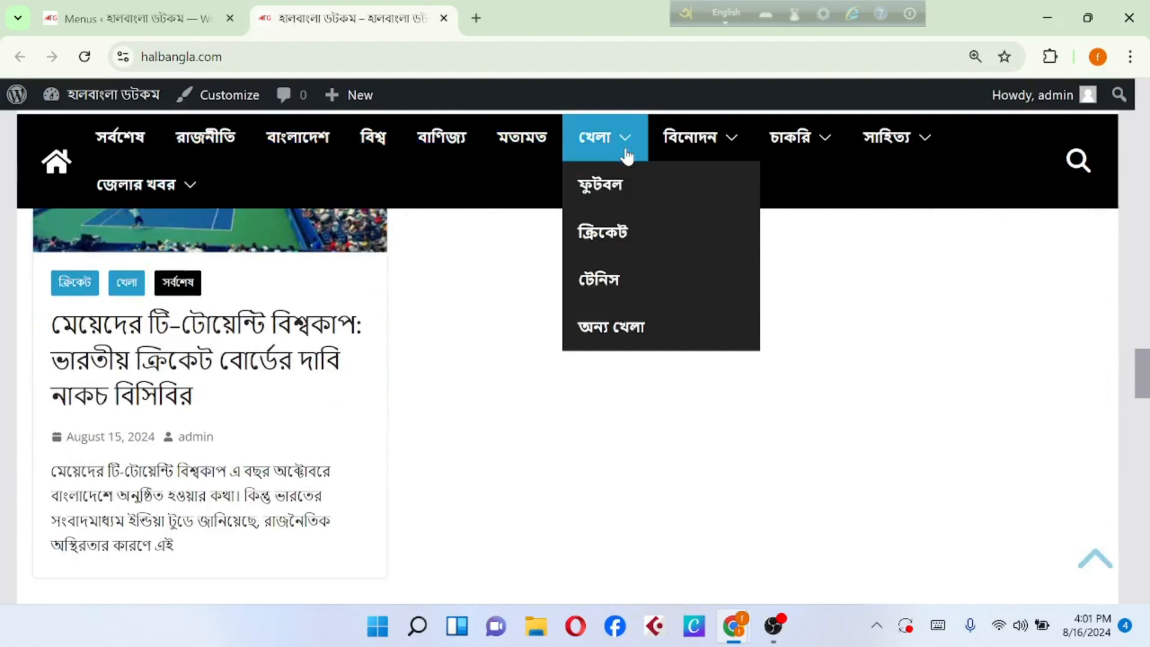
{"action": "mouse_move", "coordinate": [177, 205]}
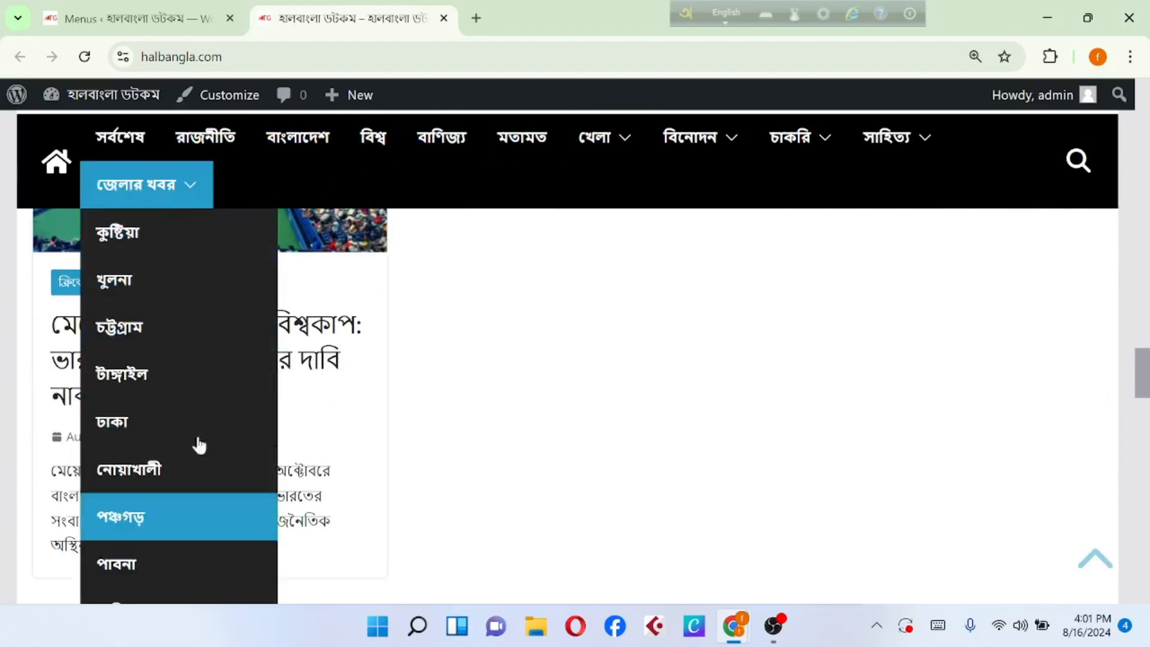